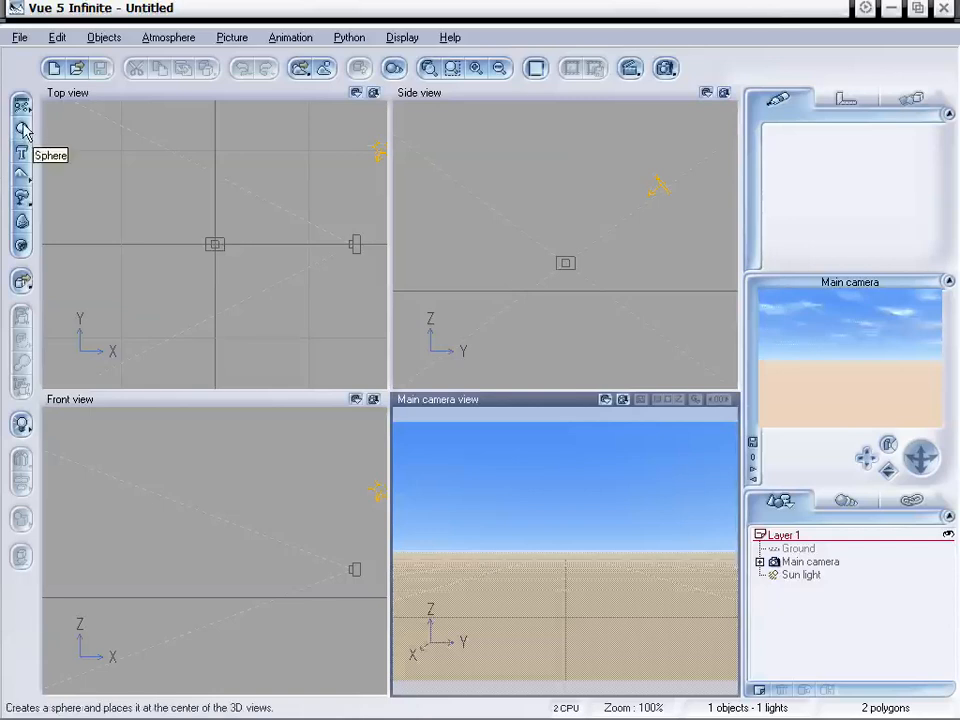
Create a sphere, enlarge it evenly, and flatten it along the Y axis to form the front of a doorknob.
click(22, 130)
click(213, 224)
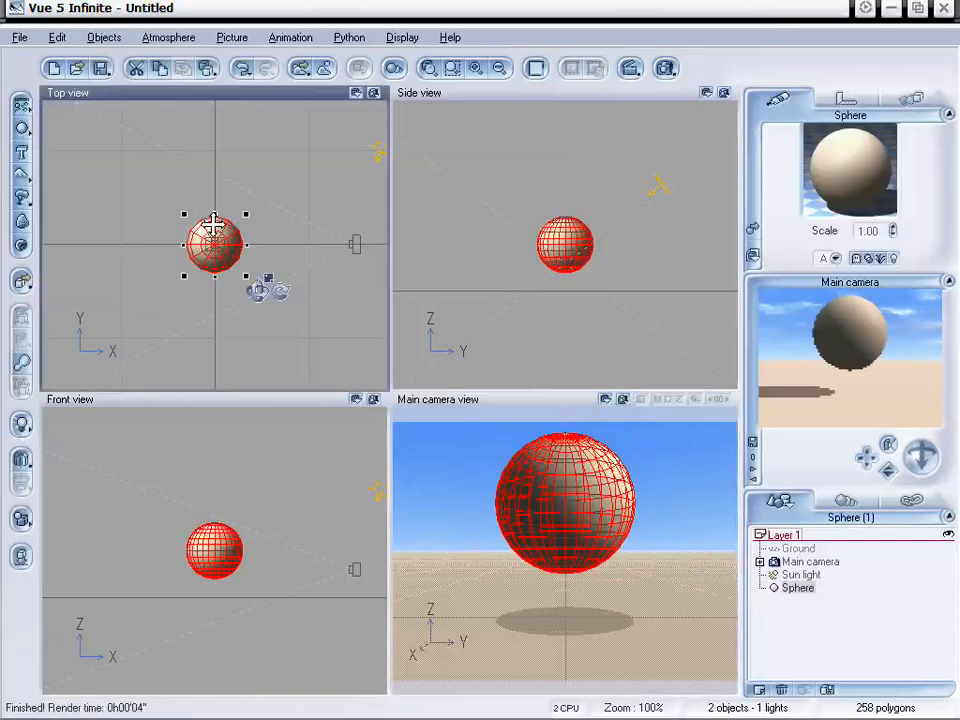
drag(243, 214, 270, 206)
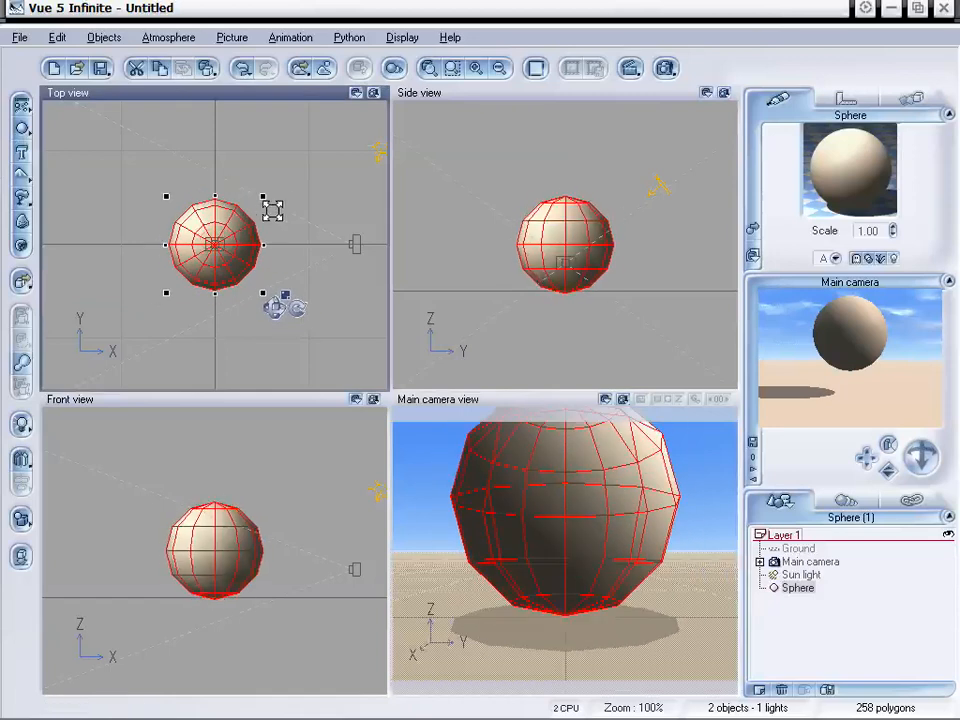
drag(213, 190, 228, 245)
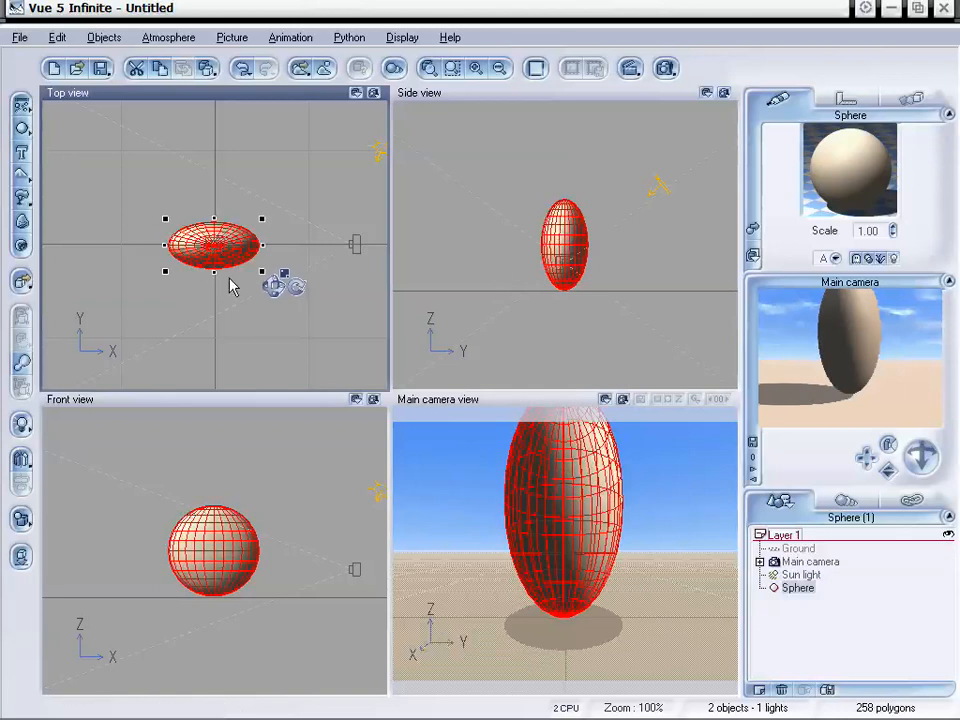
drag(214, 277, 215, 281)
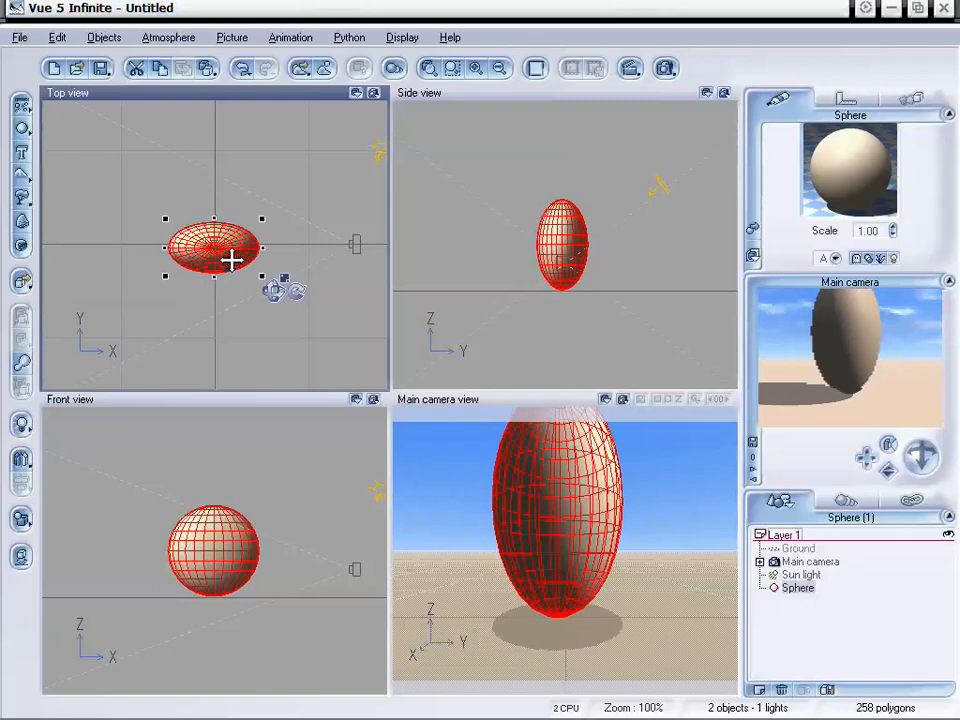
Duplicate the flattened sphere and shape the copy into a smaller, thinner disc set against the back of the original.
key(ctrl+d)
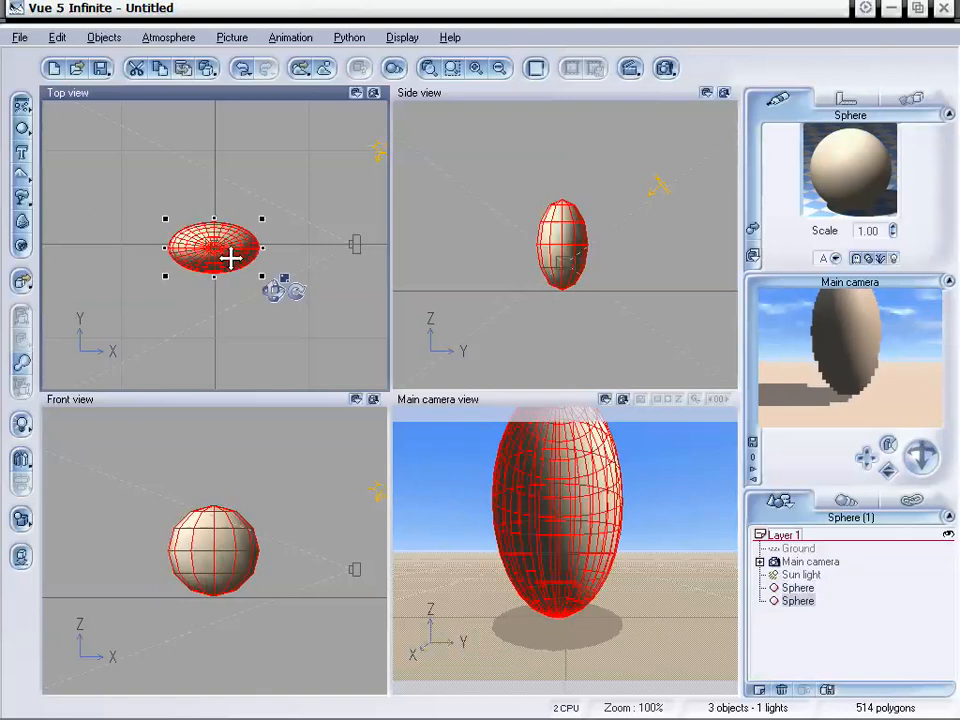
drag(229, 259, 230, 226)
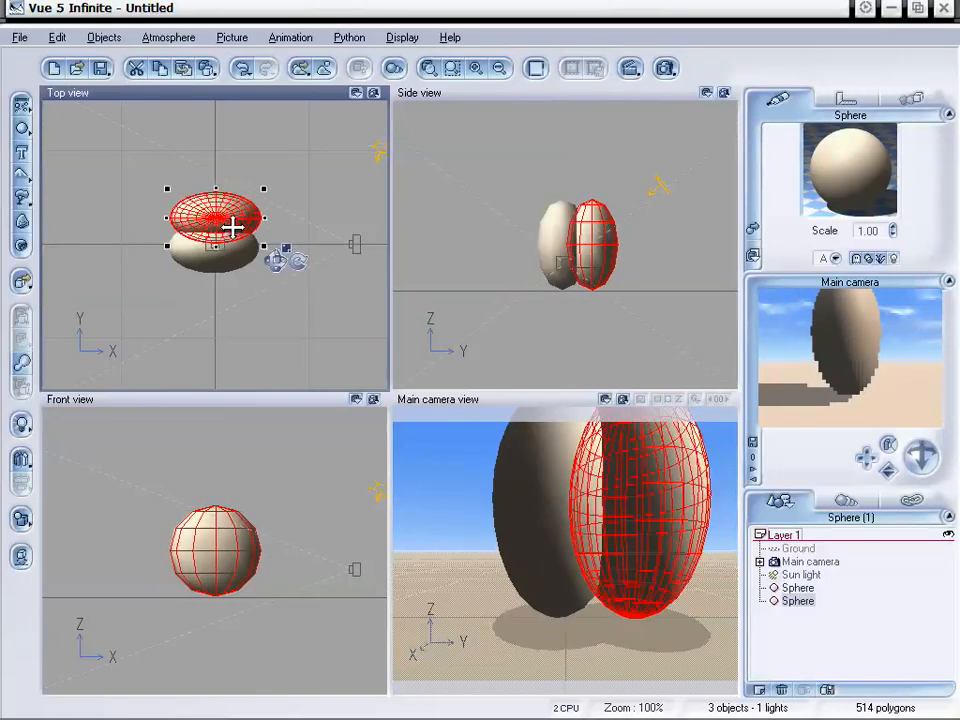
drag(262, 186, 217, 210)
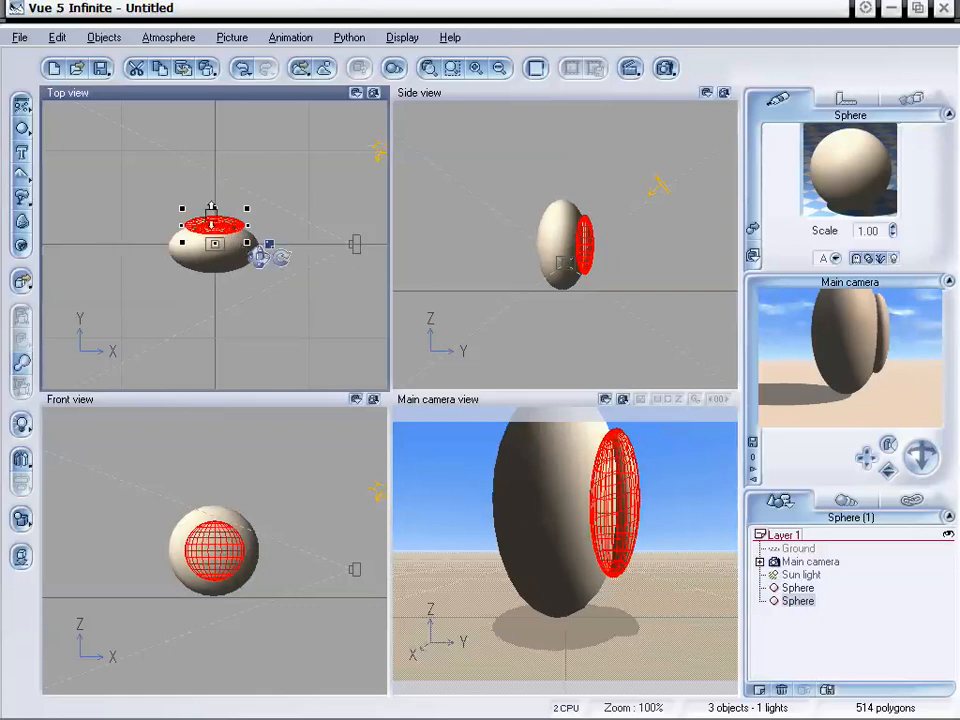
Create a cylinder, align it along the Y axis, and shrink it into a narrow neck behind the smaller disc.
drag(22, 128, 56, 133)
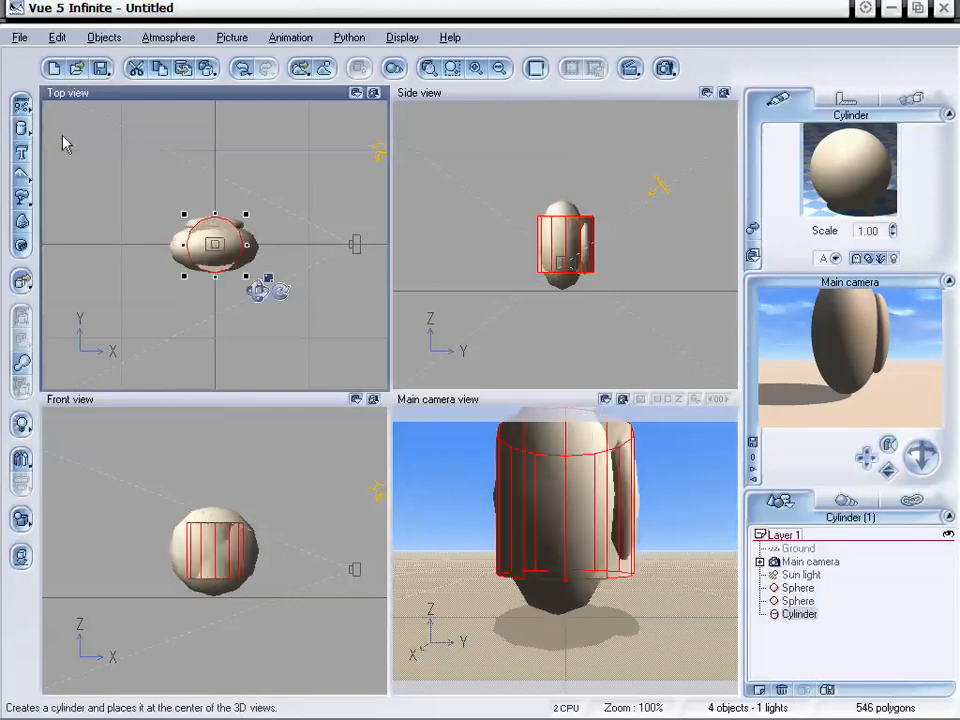
drag(217, 230, 216, 182)
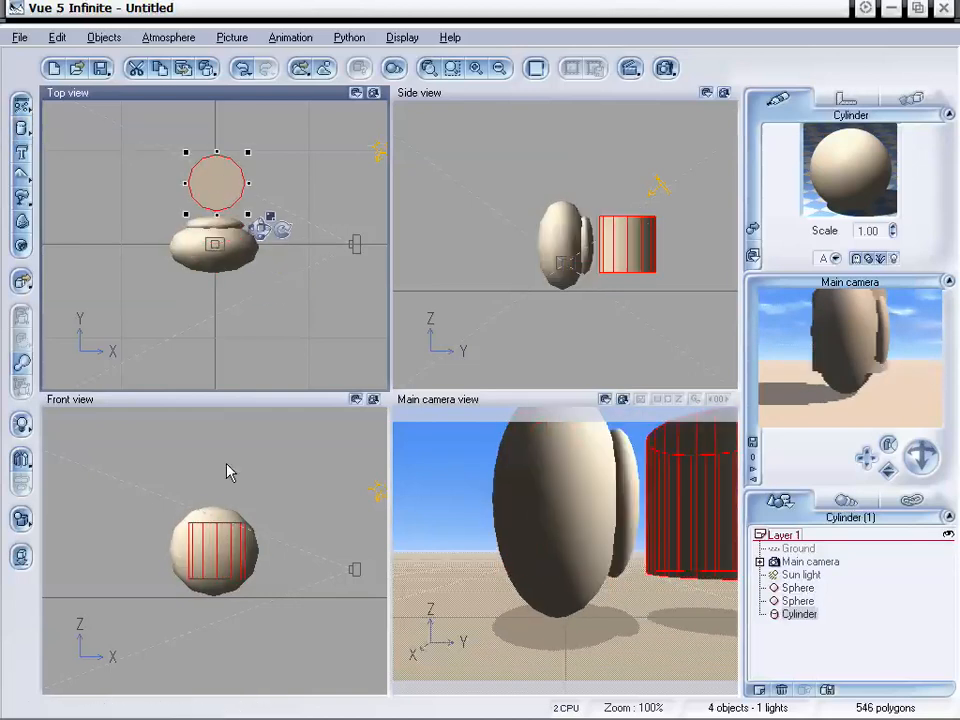
click(216, 575)
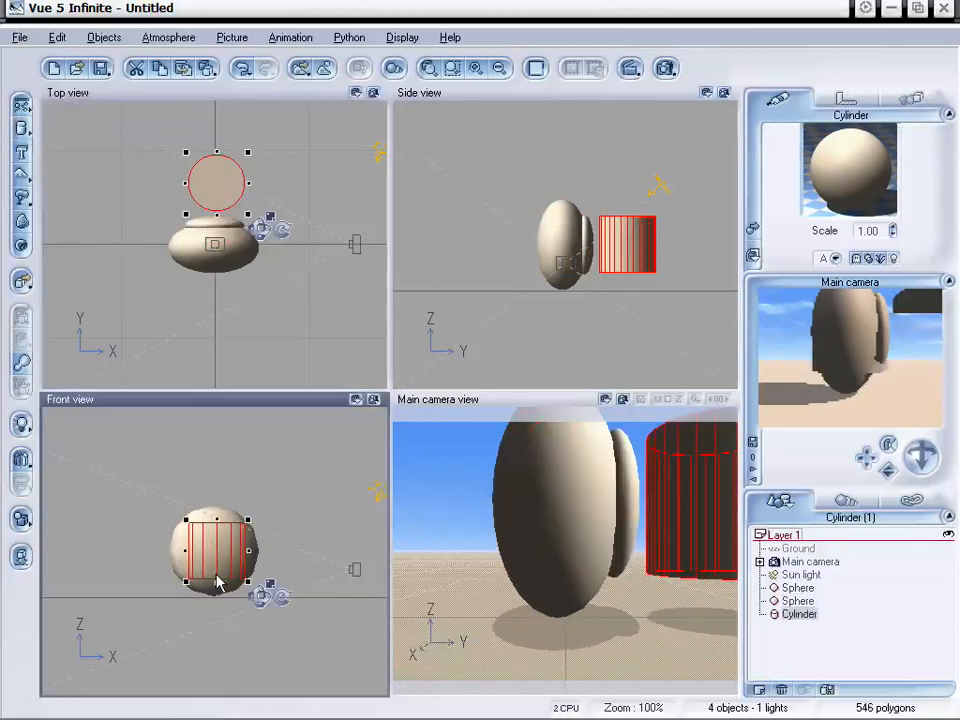
click(655, 265)
drag(692, 290, 606, 279)
drag(661, 236, 598, 248)
click(624, 289)
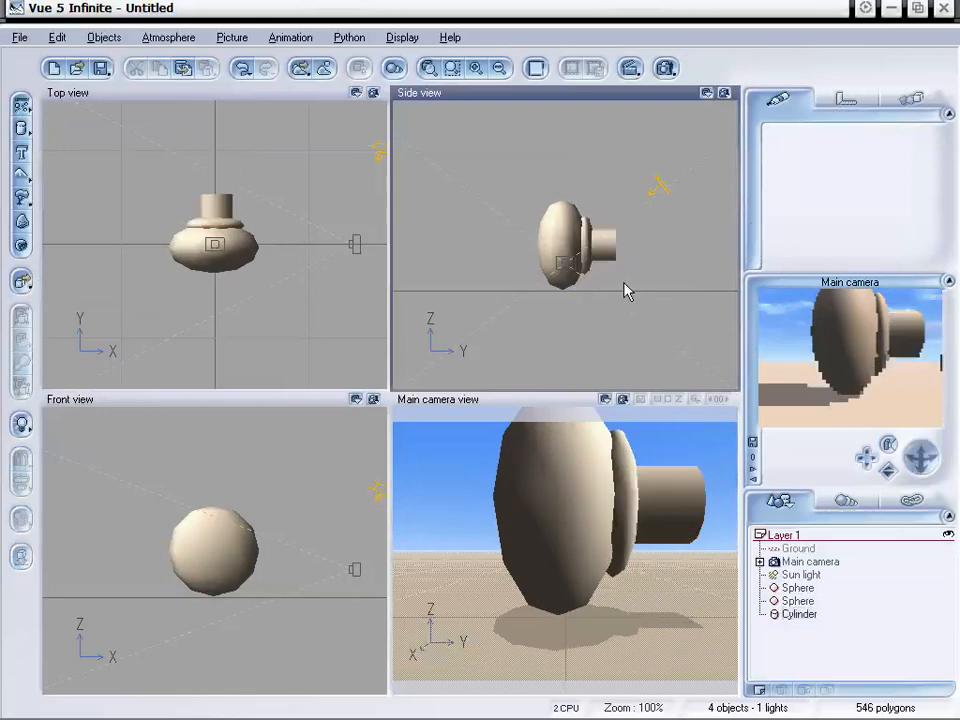
Lengthen the neck cylinder slightly along the Y axis, away from the front spheres.
click(606, 253)
click(217, 205)
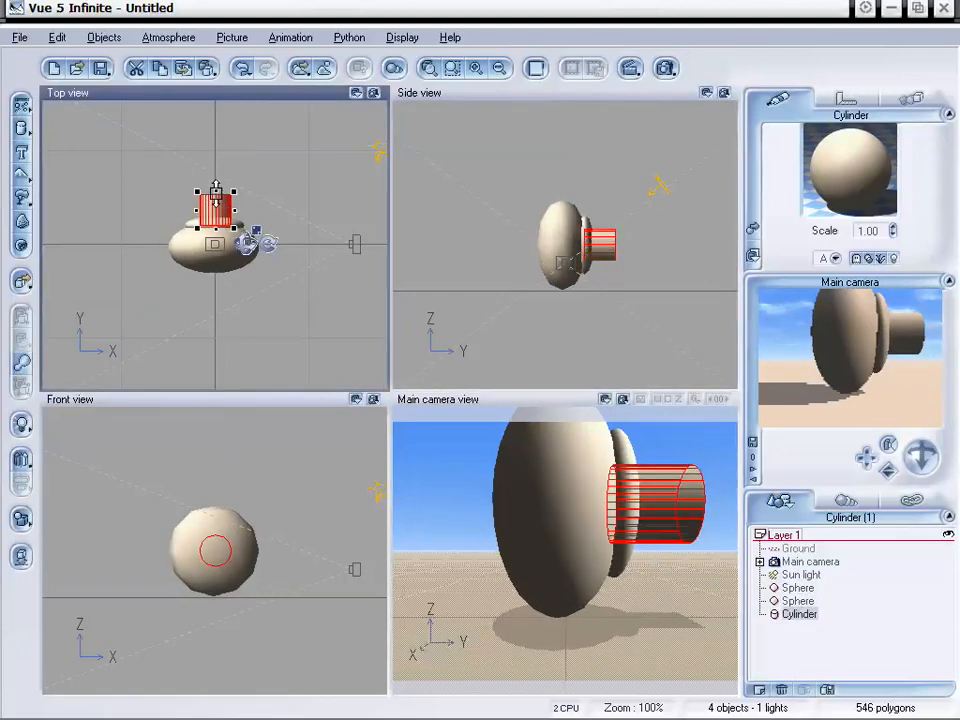
mouse_move(216, 187)
mouse_down()
mouse_move(208, 138)
mouse_move(216, 187)
mouse_up()
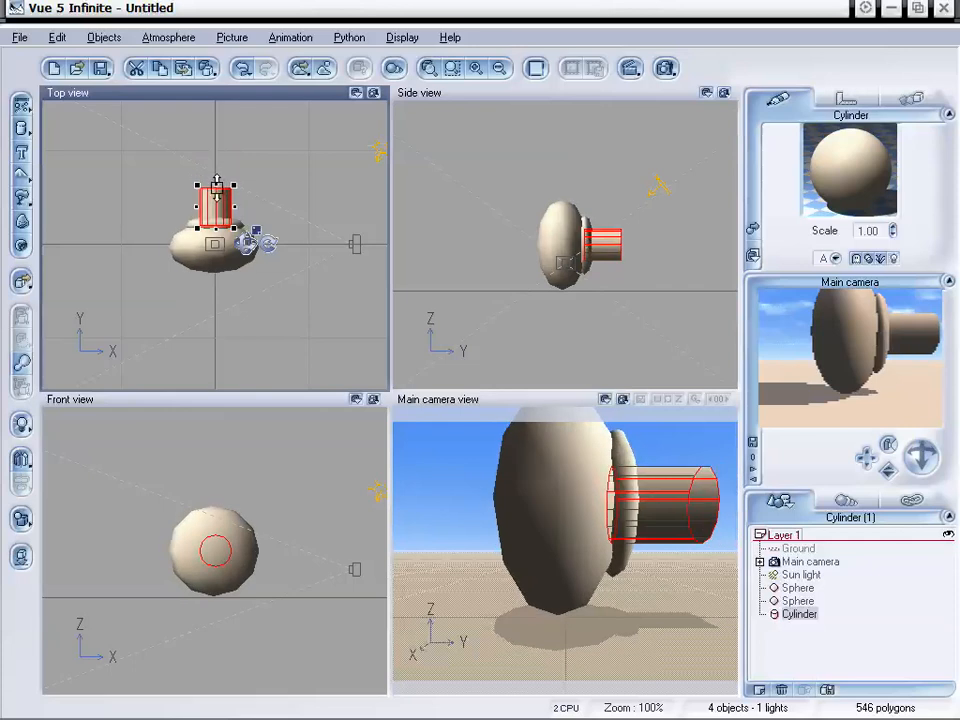
click(287, 197)
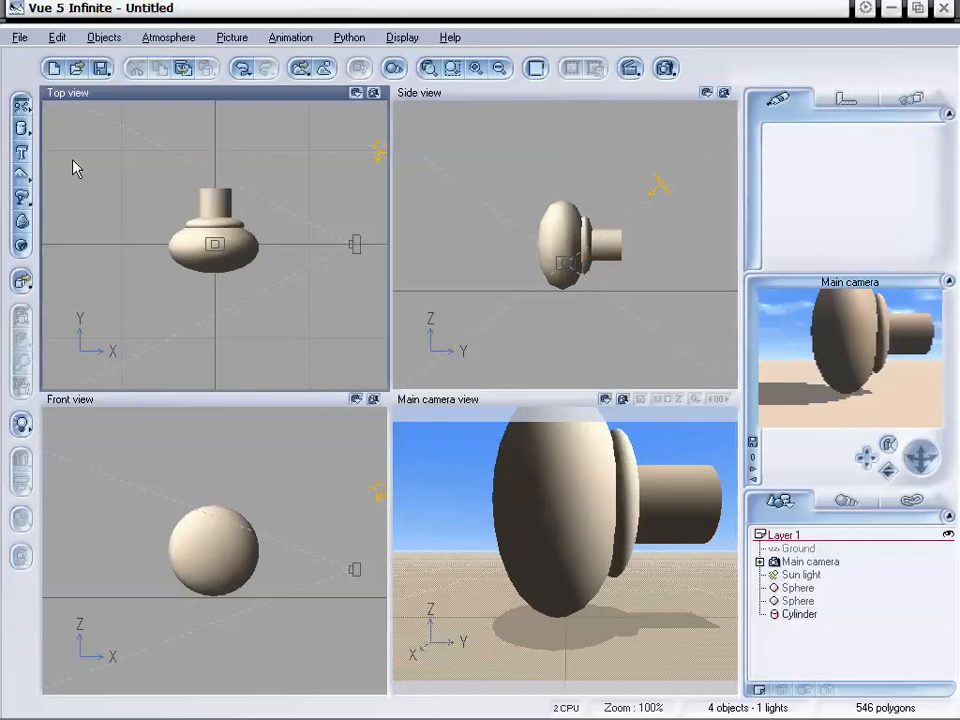
Create another sphere, flatten it along the Y axis, and place it at the free end of the neck.
click(21, 128)
click(40, 134)
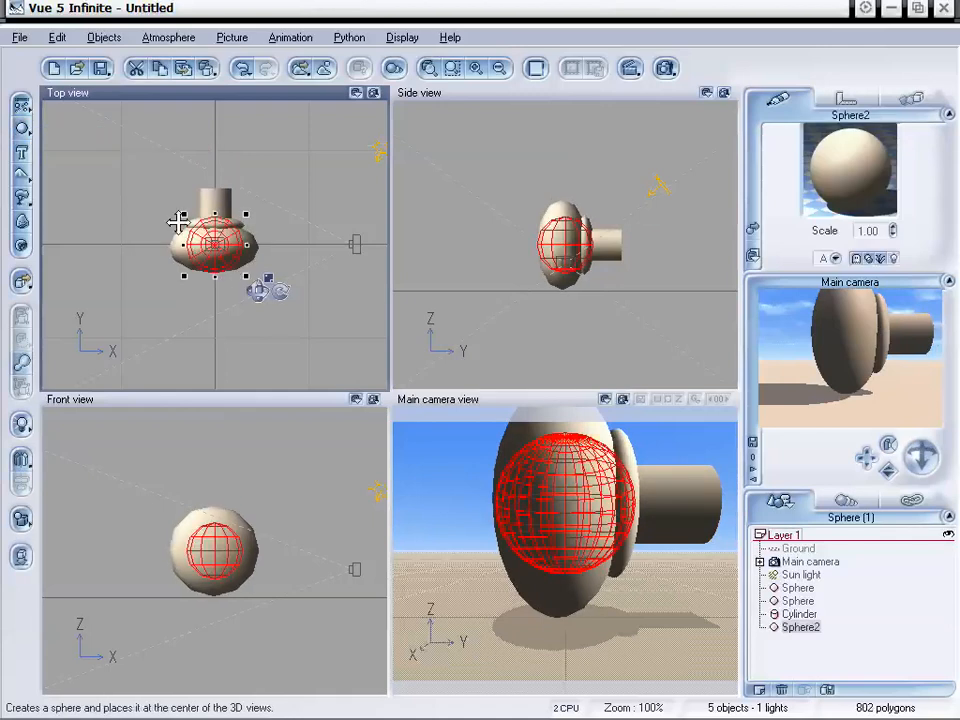
drag(225, 268, 227, 186)
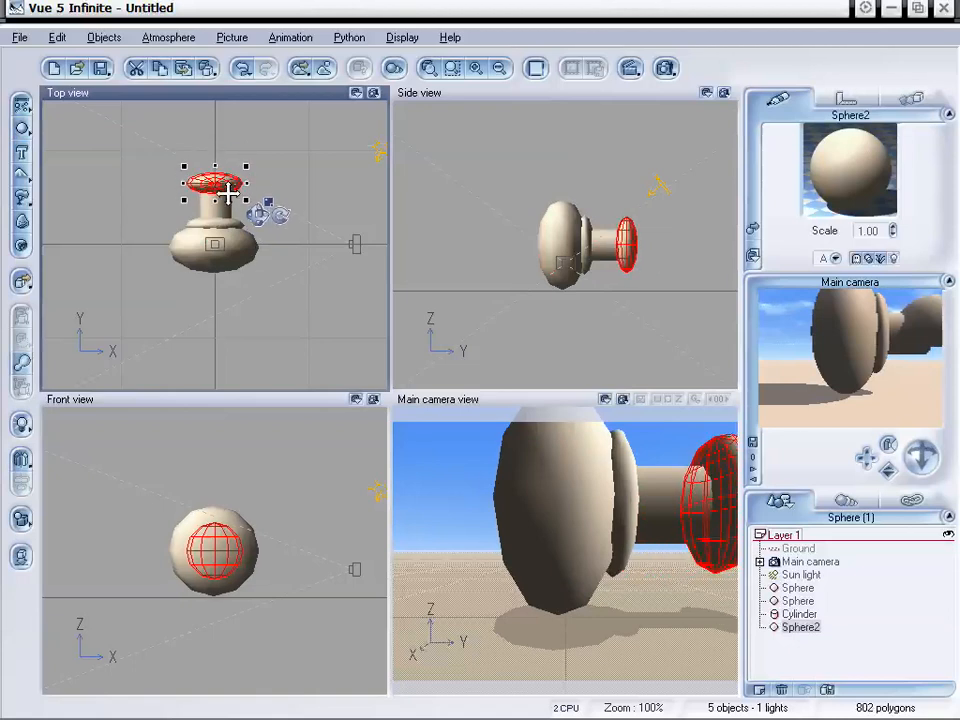
Duplicate the large front sphere and flatten the copy into a wide, thin disc at the rear end of the neck.
click(245, 261)
key(ctrl+d)
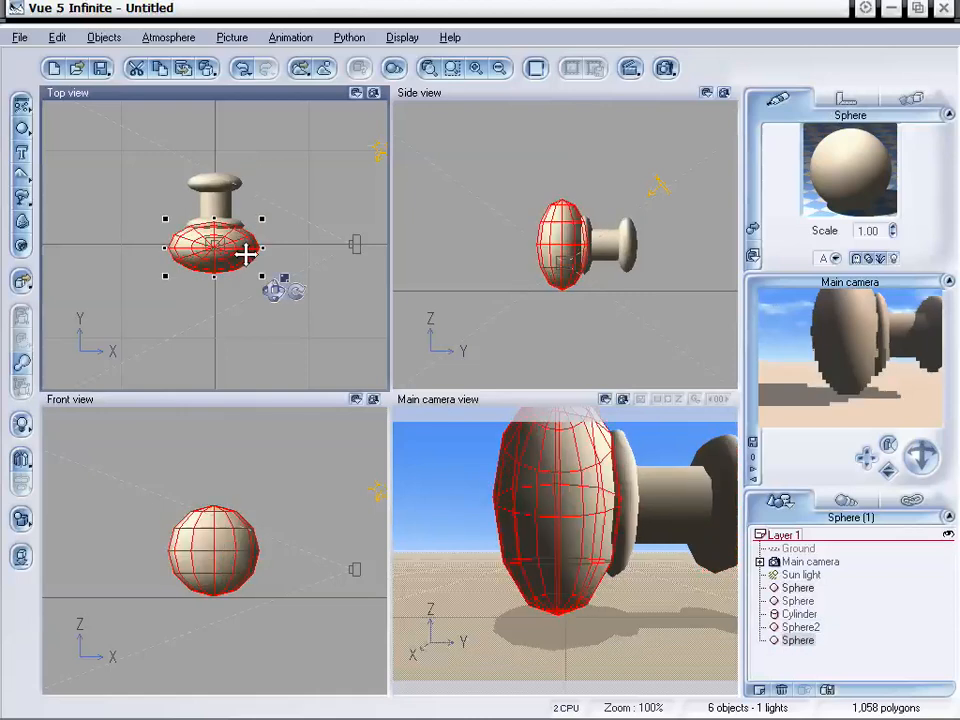
drag(249, 251, 216, 170)
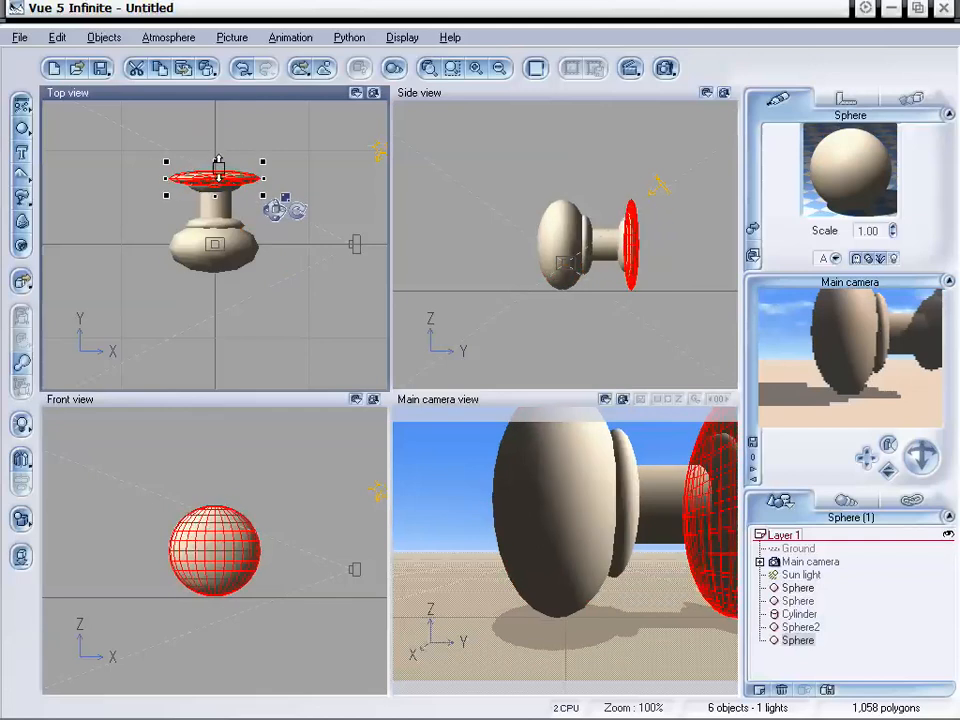
Duplicate the neck cylinder, widen the copy to match the rear disc, and shorten it into a thin base plate behind it.
click(232, 210)
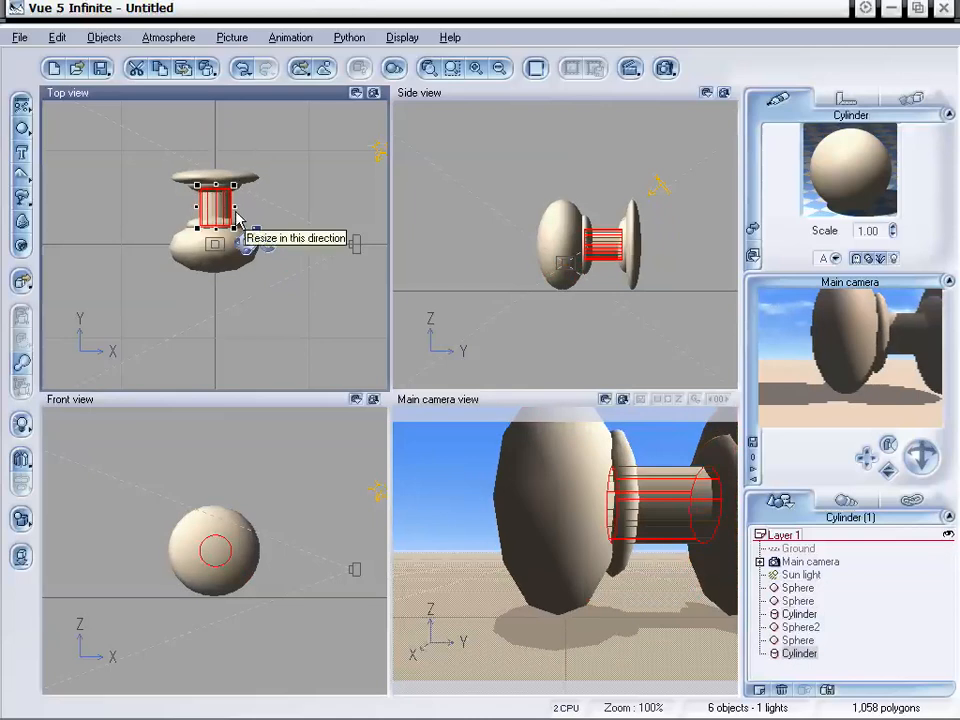
key(ctrl+d)
drag(214, 208, 284, 131)
drag(215, 215, 217, 172)
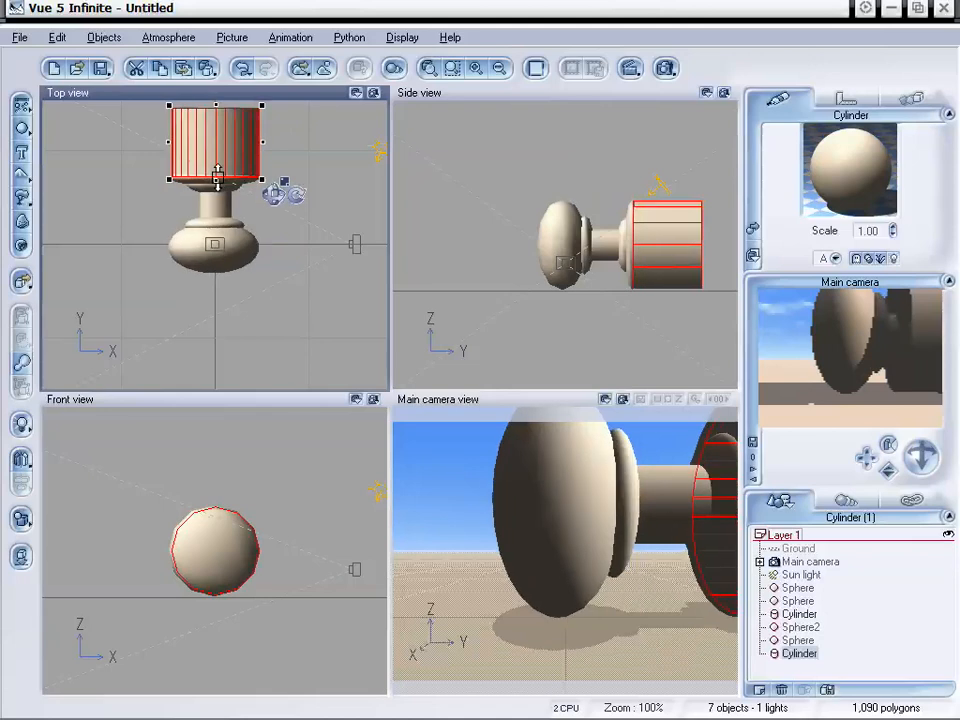
drag(215, 104, 217, 168)
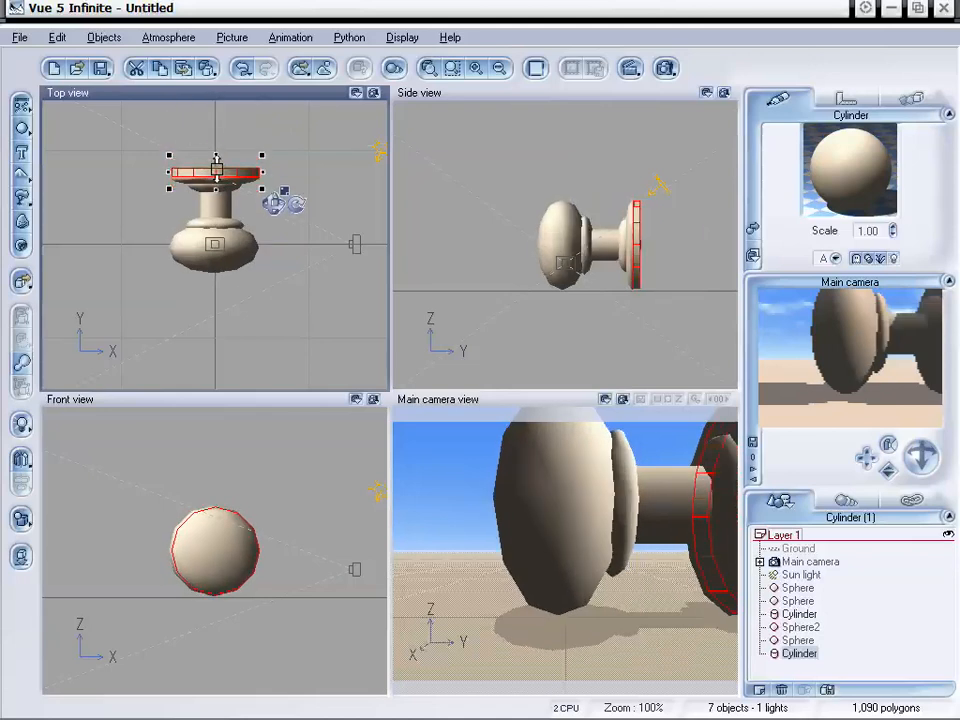
Move the two front spheres together closer to the base plate, and reframe the main camera on the whole knob.
drag(289, 296, 150, 214)
drag(220, 231, 223, 214)
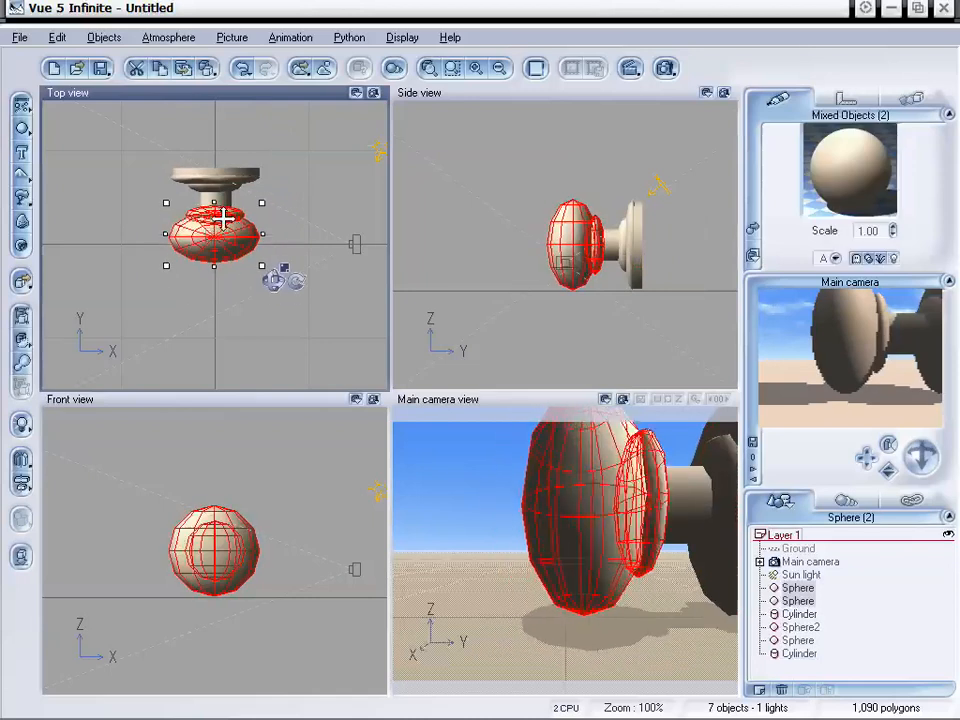
click(318, 305)
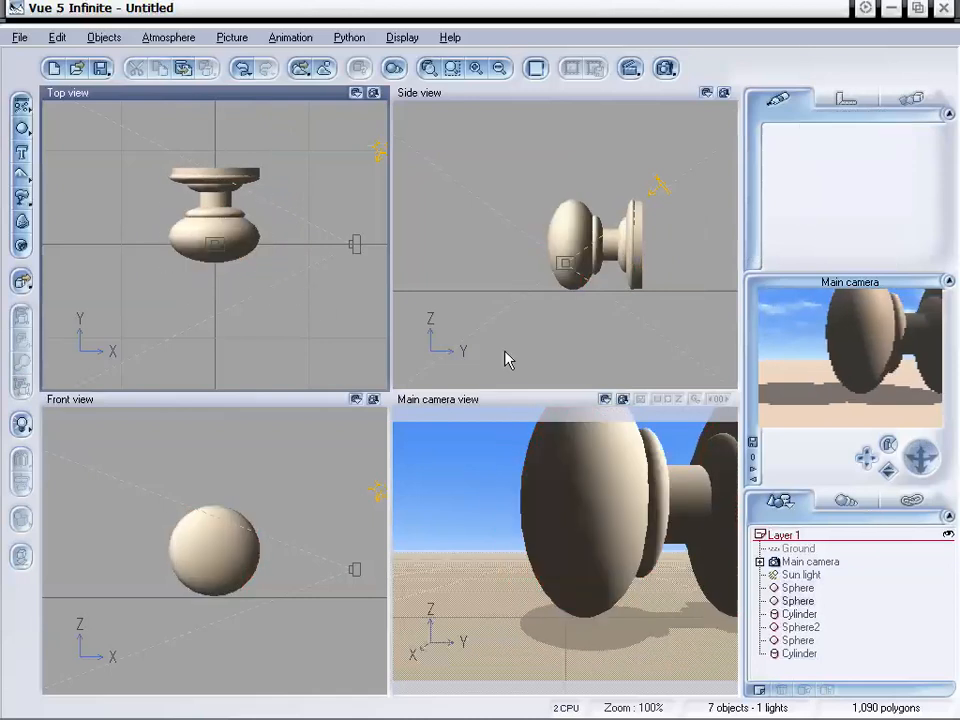
drag(890, 472, 866, 458)
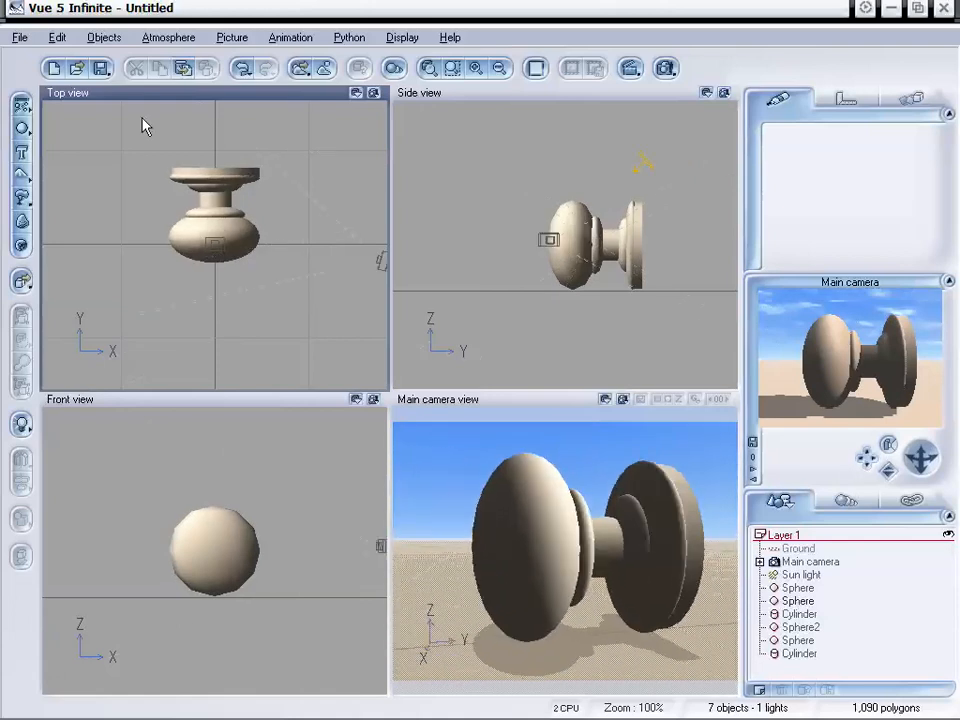
Try combining all six knob parts into one metablob, and ungroup it back into separate parts.
drag(141, 124, 272, 315)
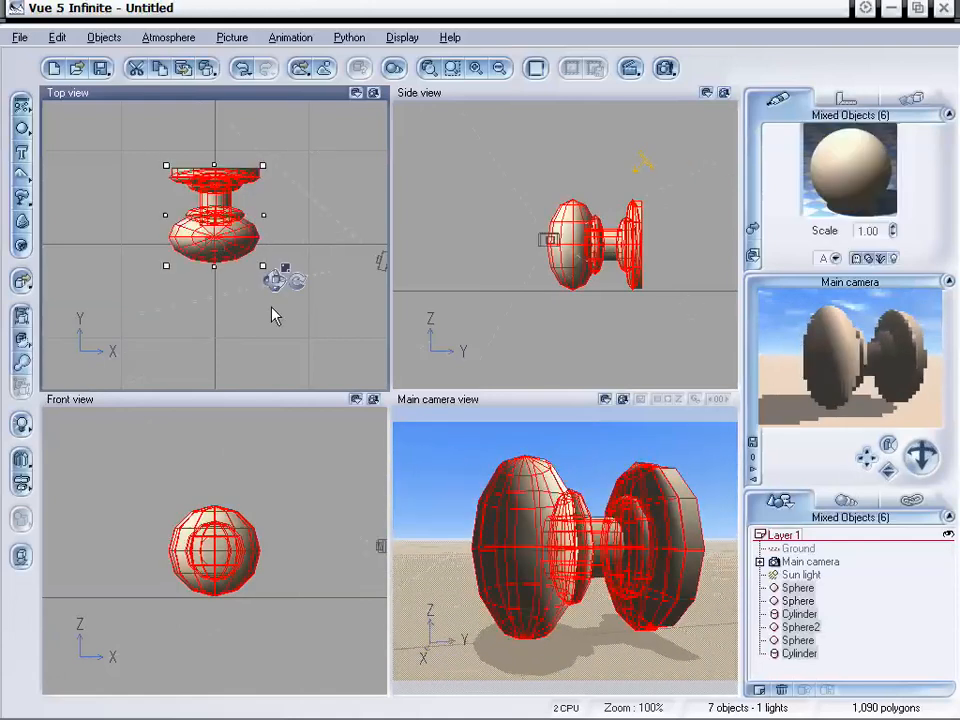
click(23, 366)
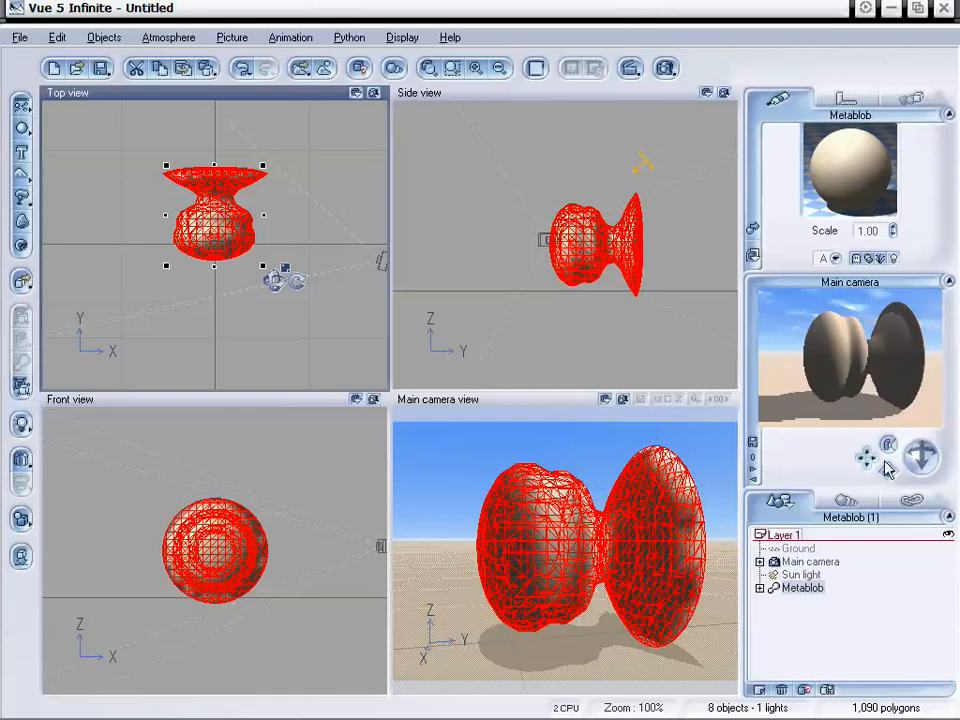
drag(873, 458, 932, 457)
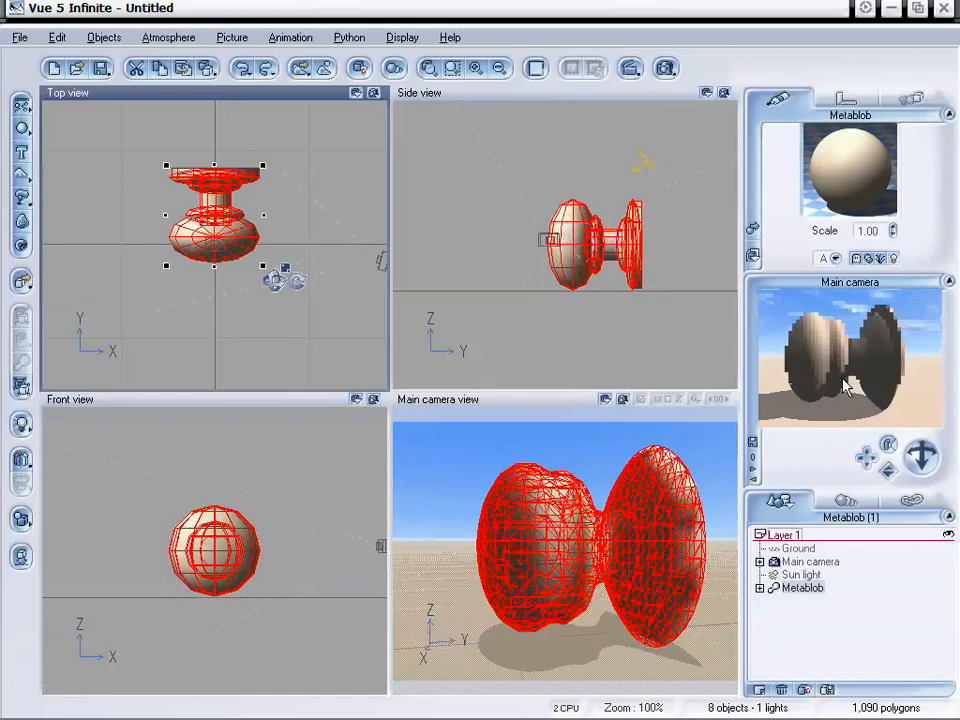
key(ctrl+u)
click(857, 628)
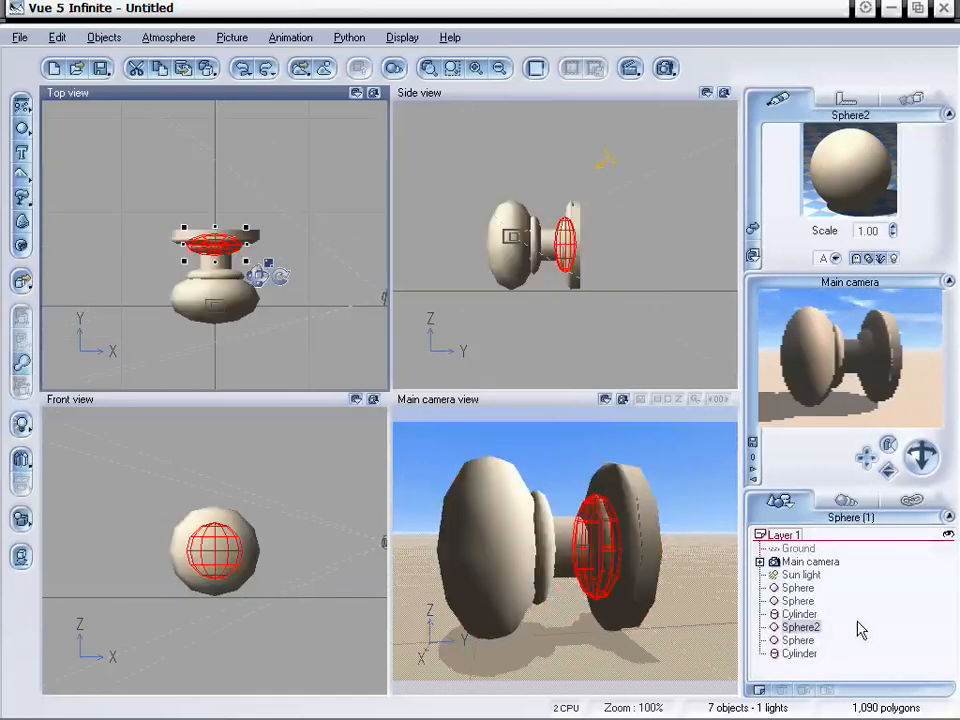
Combine the base plate cylinder and the two flattened spheres at the rear into a metablob.
click(156, 208)
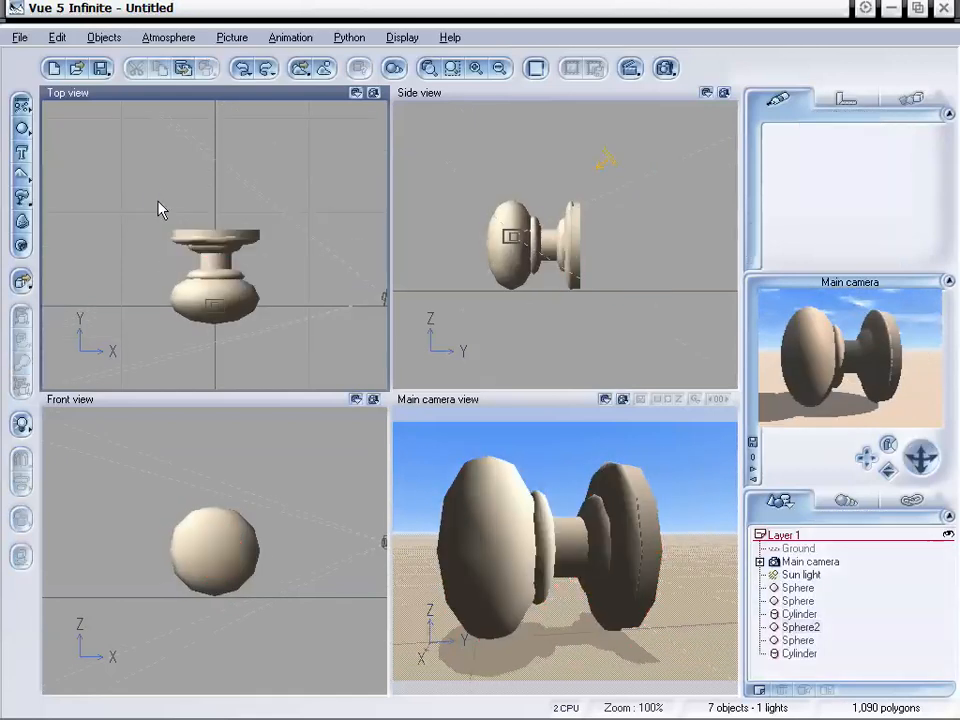
drag(148, 193, 303, 266)
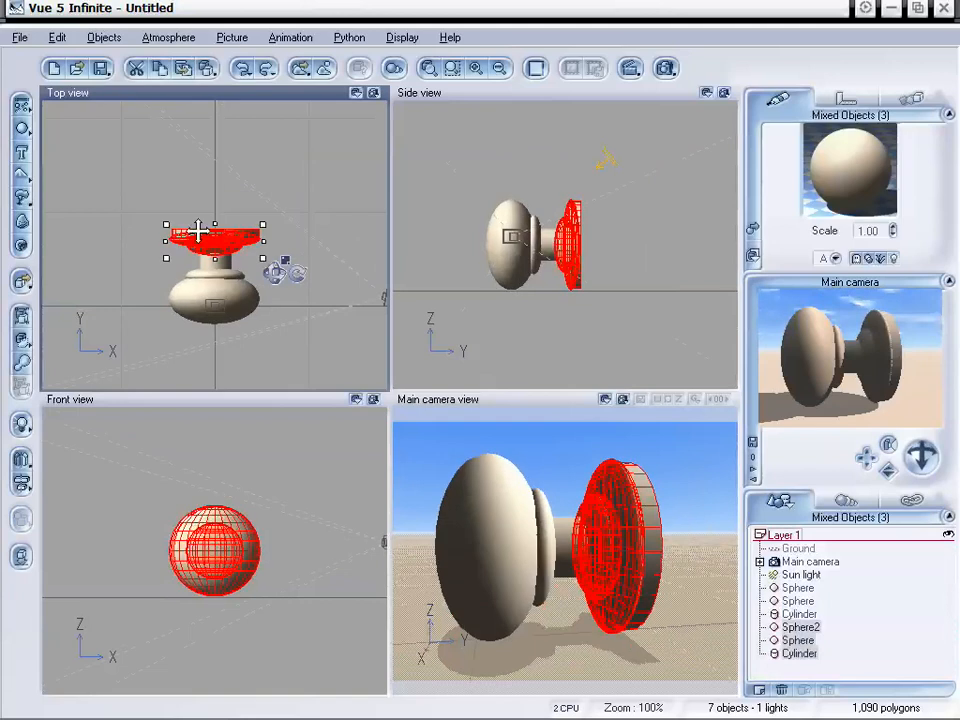
click(22, 368)
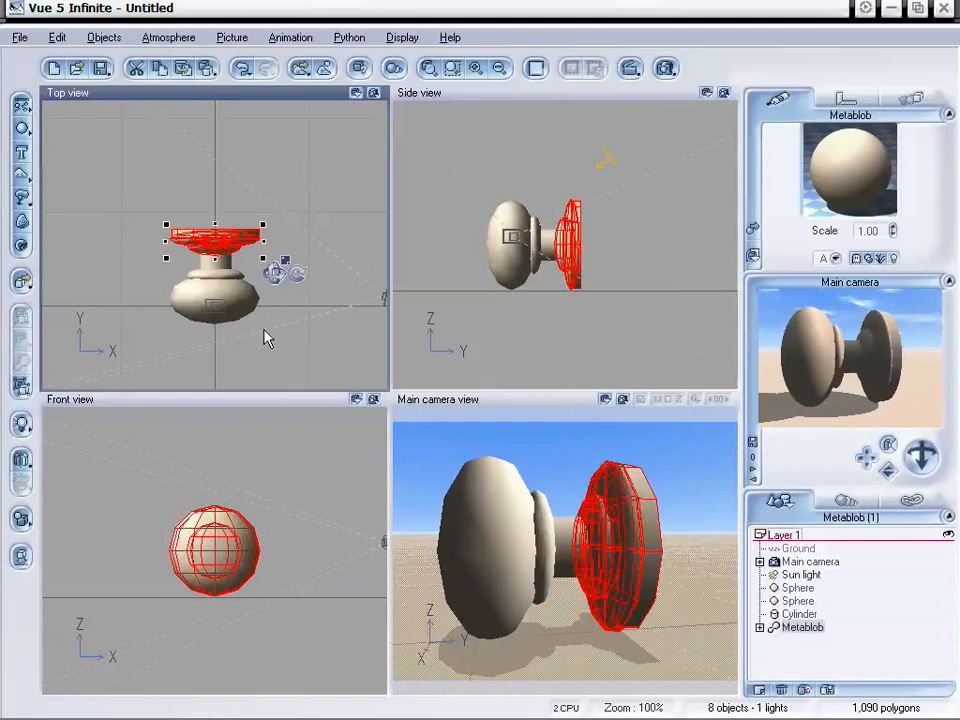
Combine the two front spheres and the neck cylinder into a second metablob.
drag(293, 333, 141, 270)
click(22, 368)
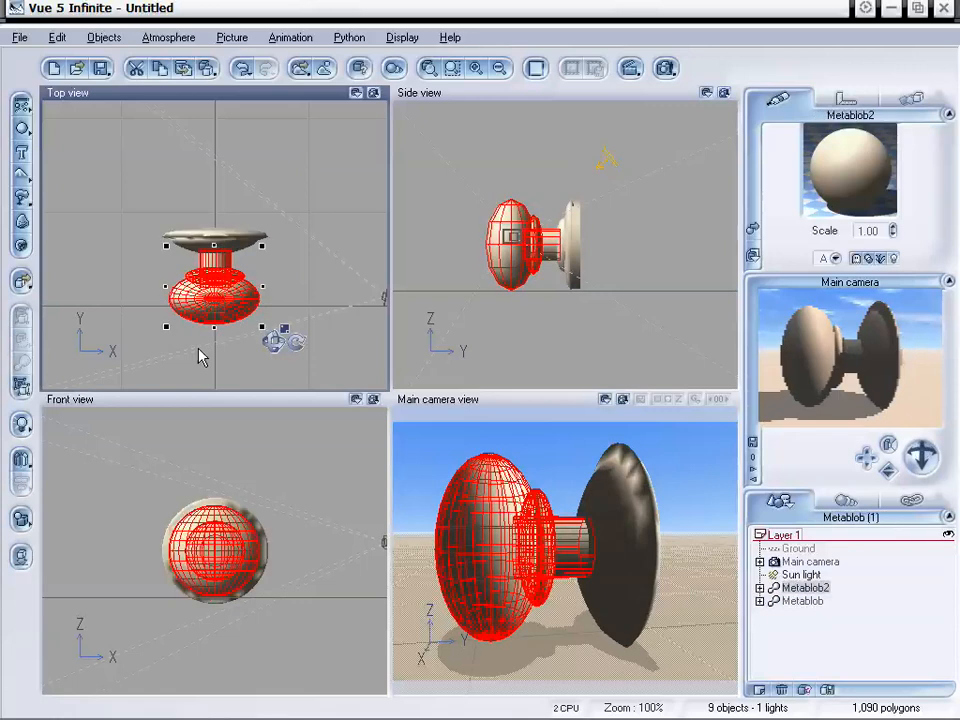
click(317, 285)
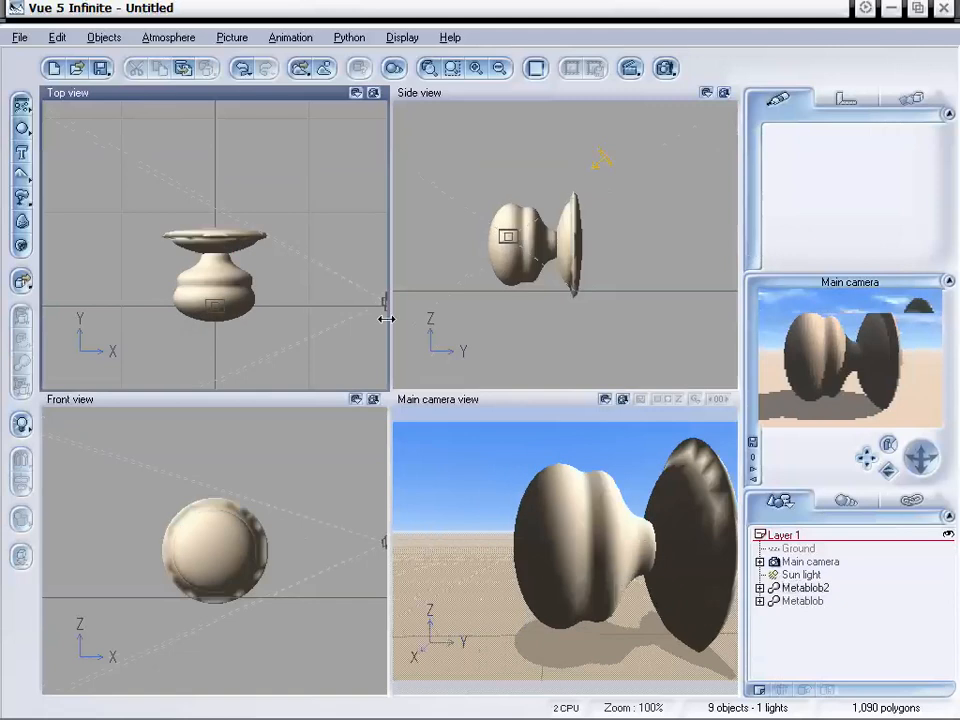
Lengthen the neck cylinder inside the front metablob toward the base plate, and orbit the main camera around the knob.
click(215, 262)
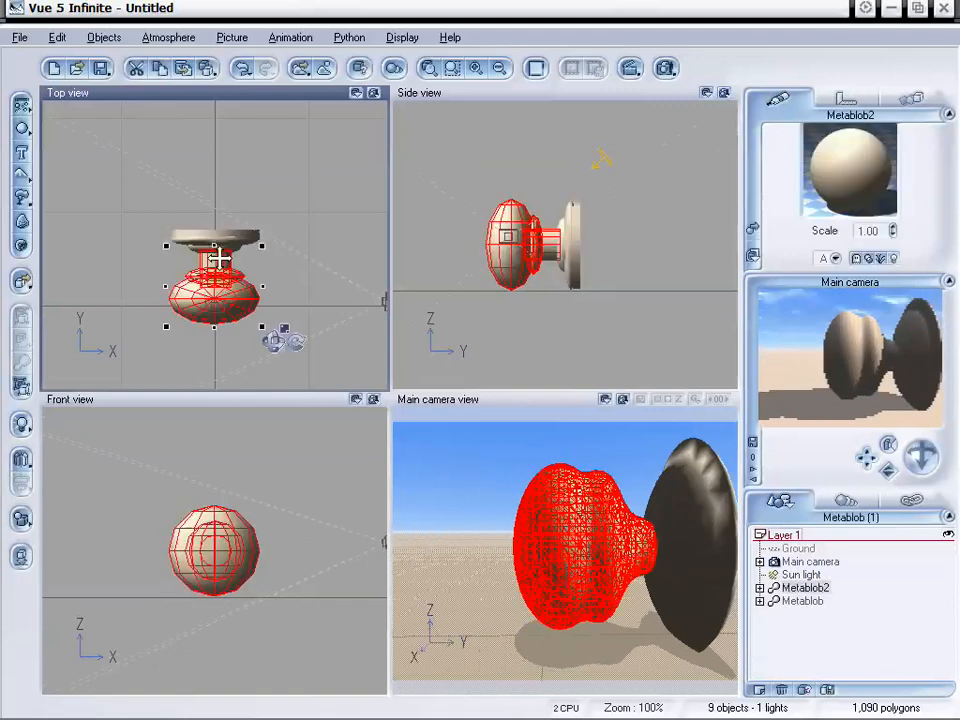
click(759, 589)
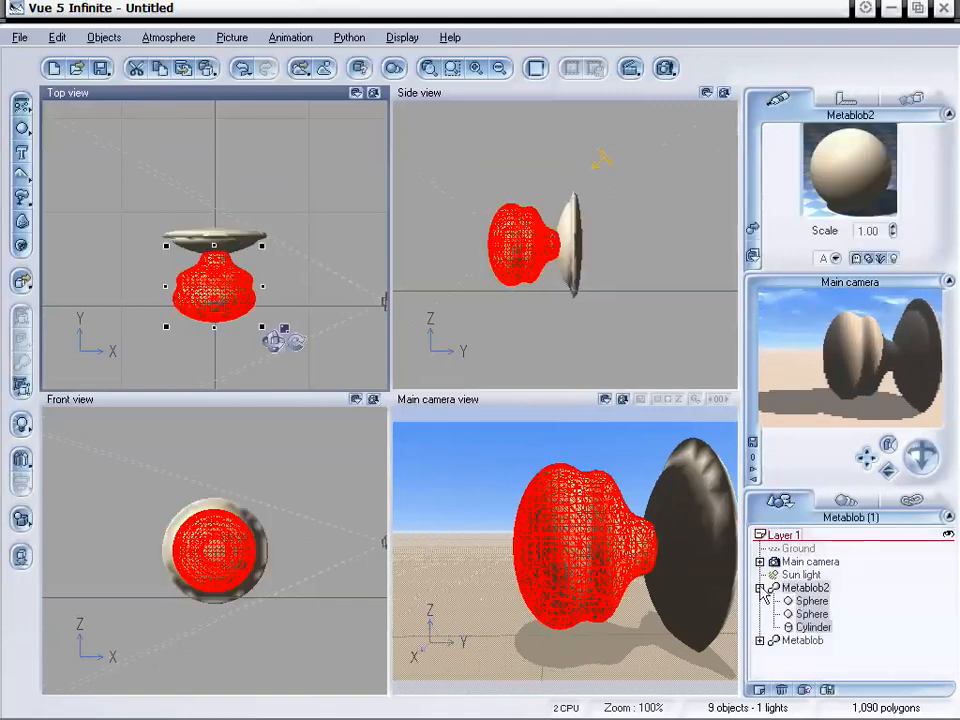
click(814, 629)
drag(209, 222, 214, 193)
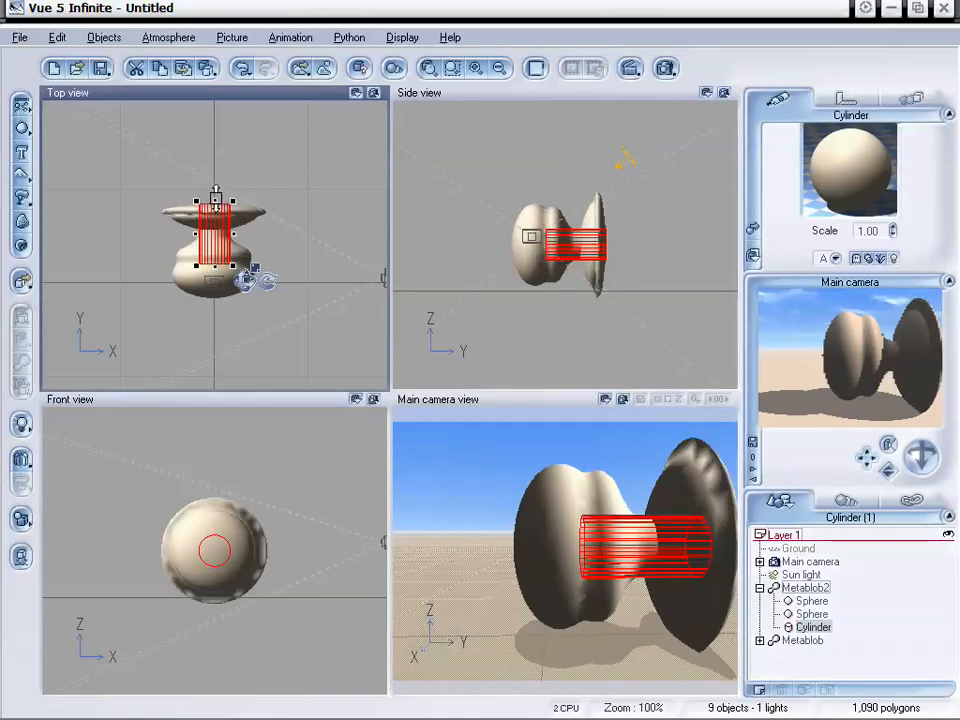
click(891, 601)
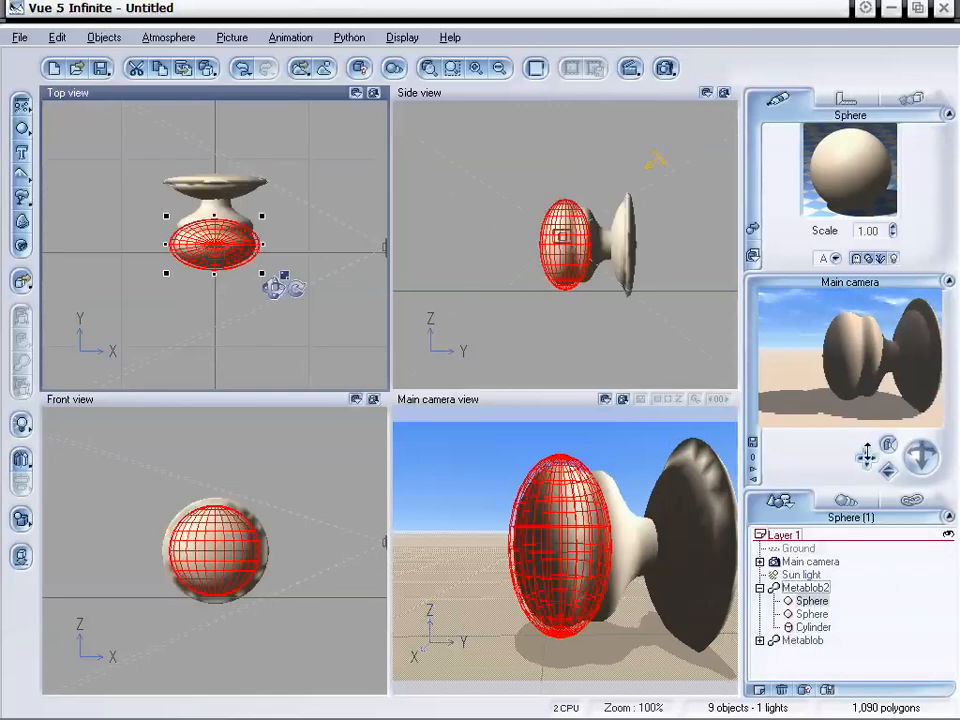
drag(869, 454, 888, 467)
mouse_move(865, 455)
mouse_down()
mouse_move(858, 448)
mouse_move(868, 458)
mouse_up()
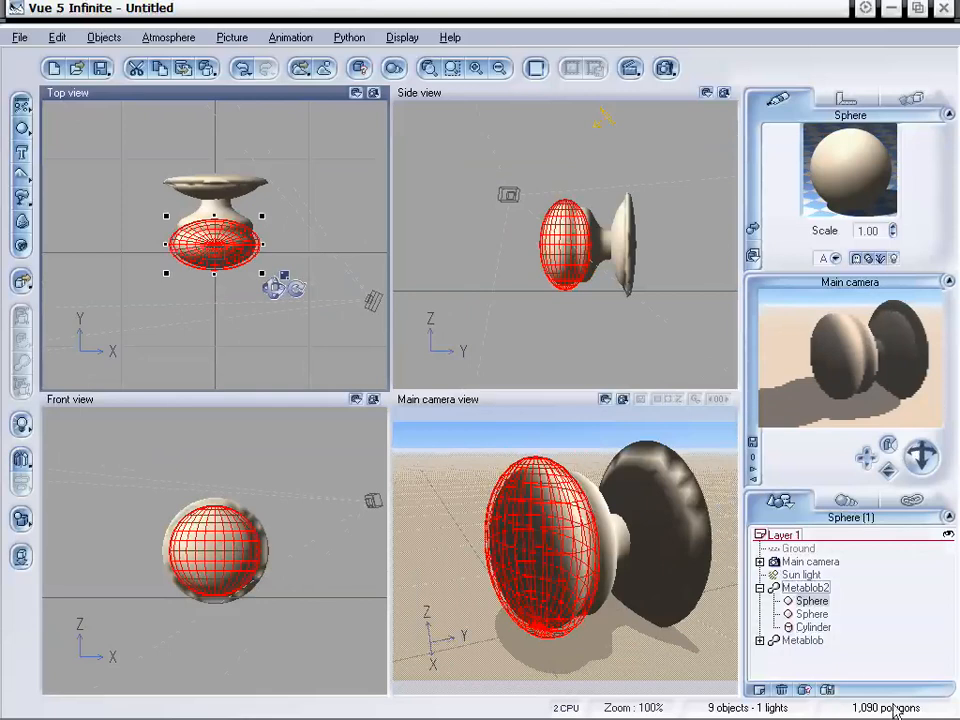
Thicken the base plate cylinder inside the rear metablob by extending it backward.
click(760, 640)
click(812, 648)
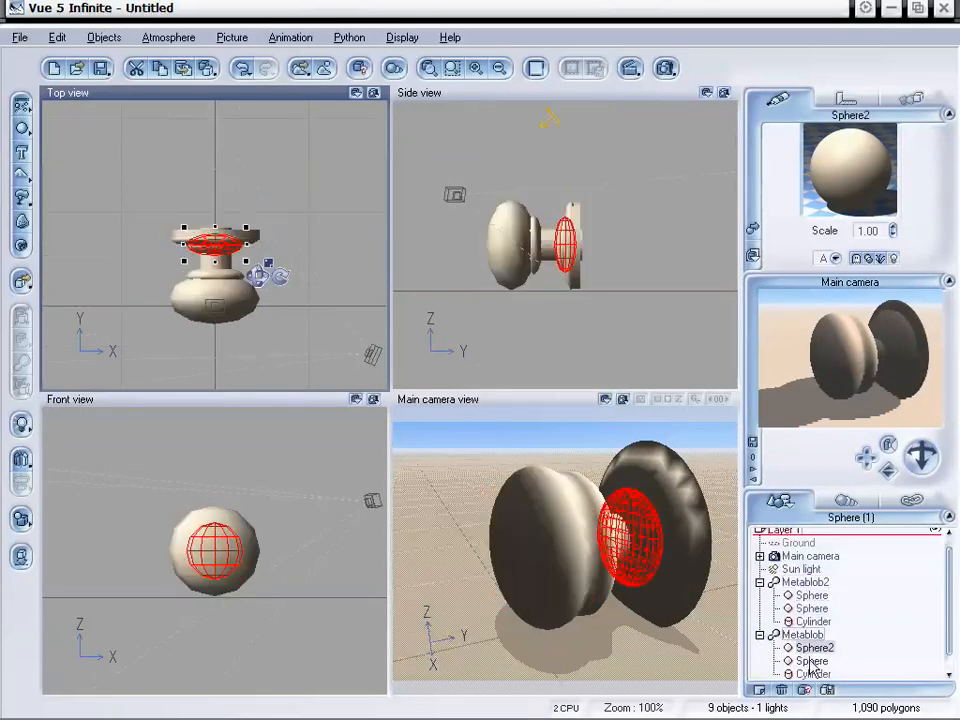
click(814, 661)
click(813, 674)
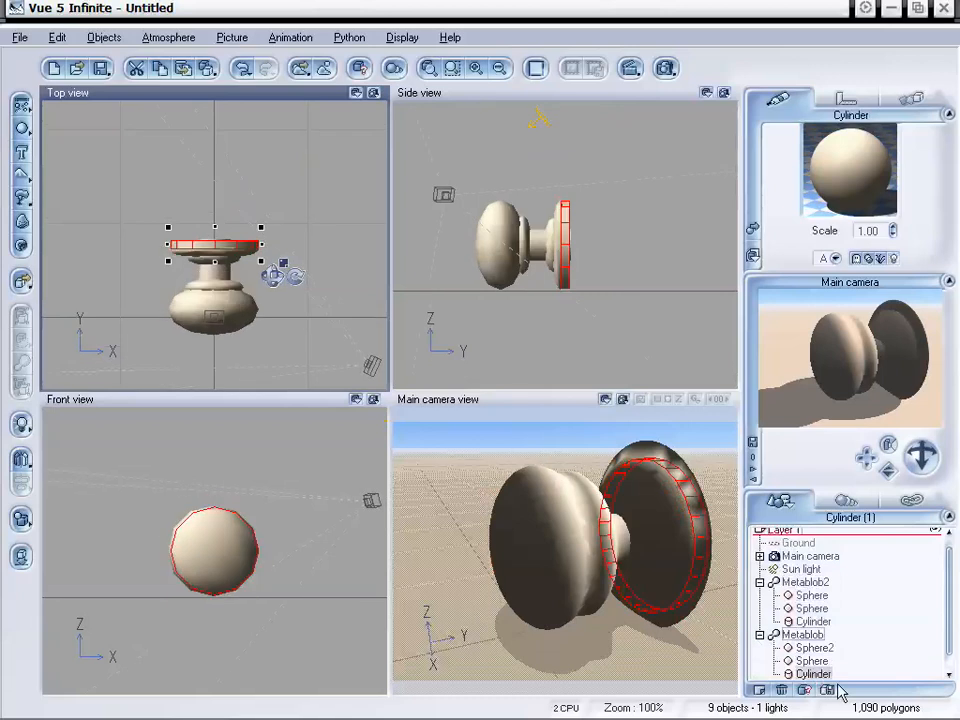
mouse_move(213, 222)
mouse_down()
mouse_move(214, 186)
mouse_move(215, 223)
mouse_up()
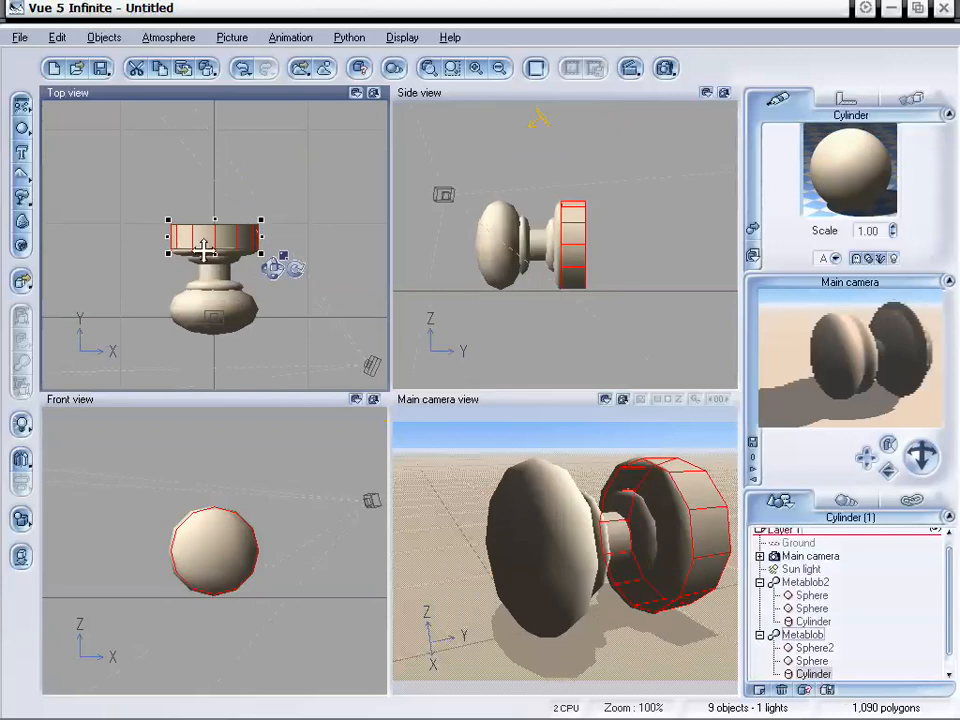
click(192, 256)
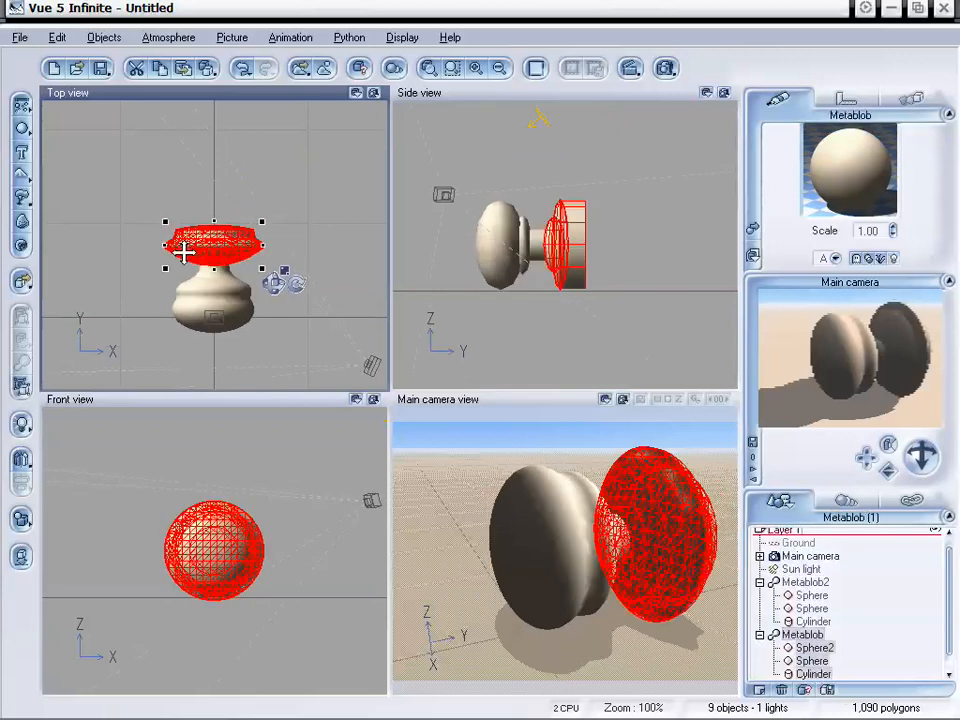
Delete the larger flattened sphere from the rear metablob, and reframe the main camera on the whole knob.
click(820, 661)
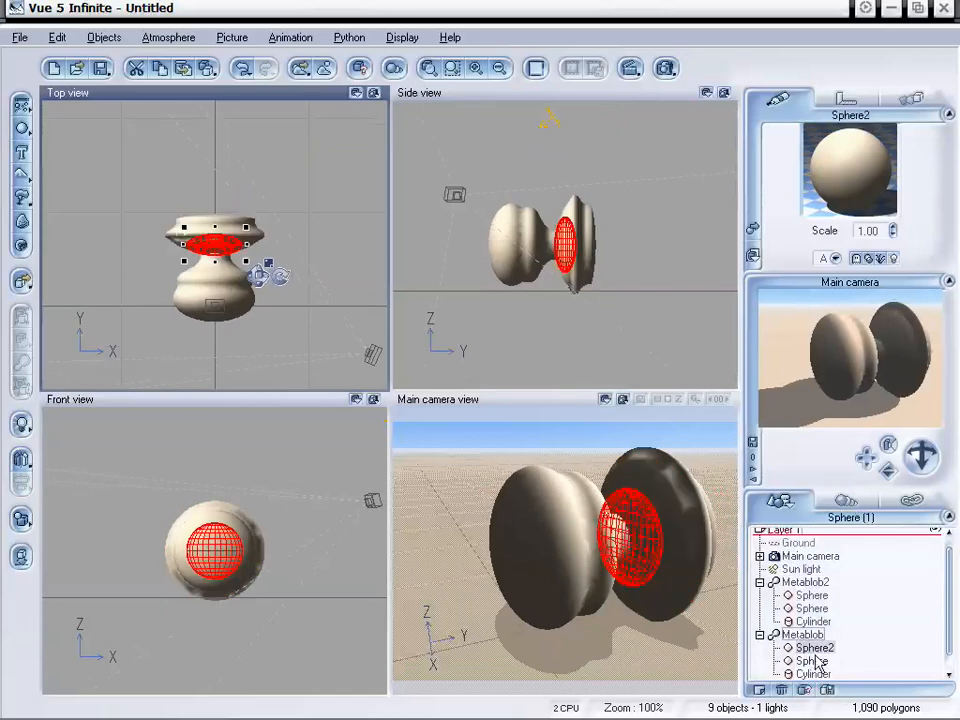
key(Delete)
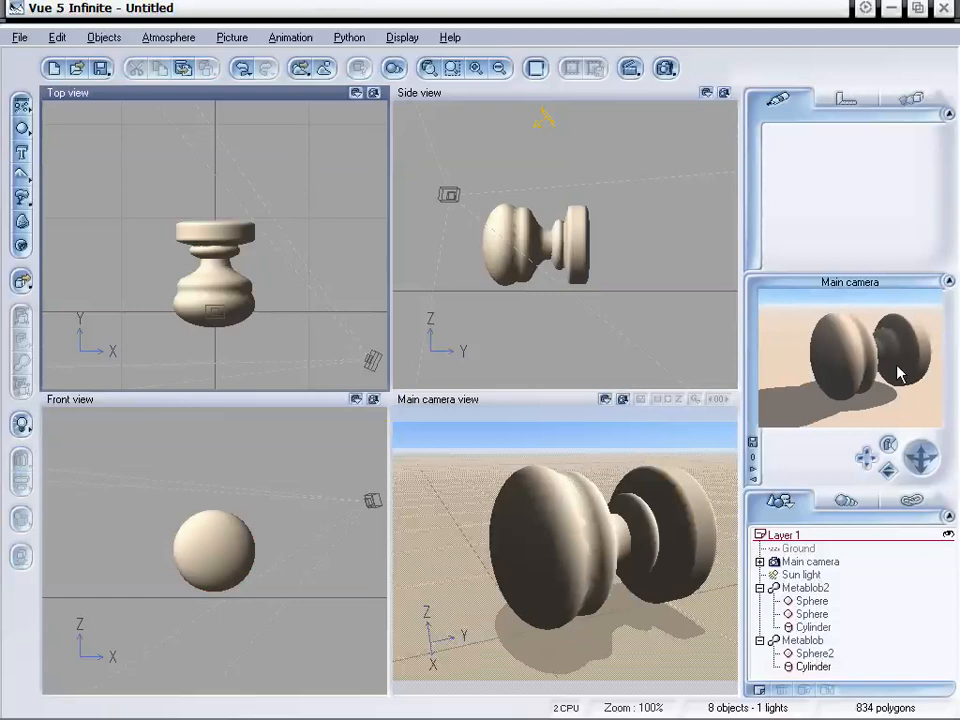
right_click(866, 424)
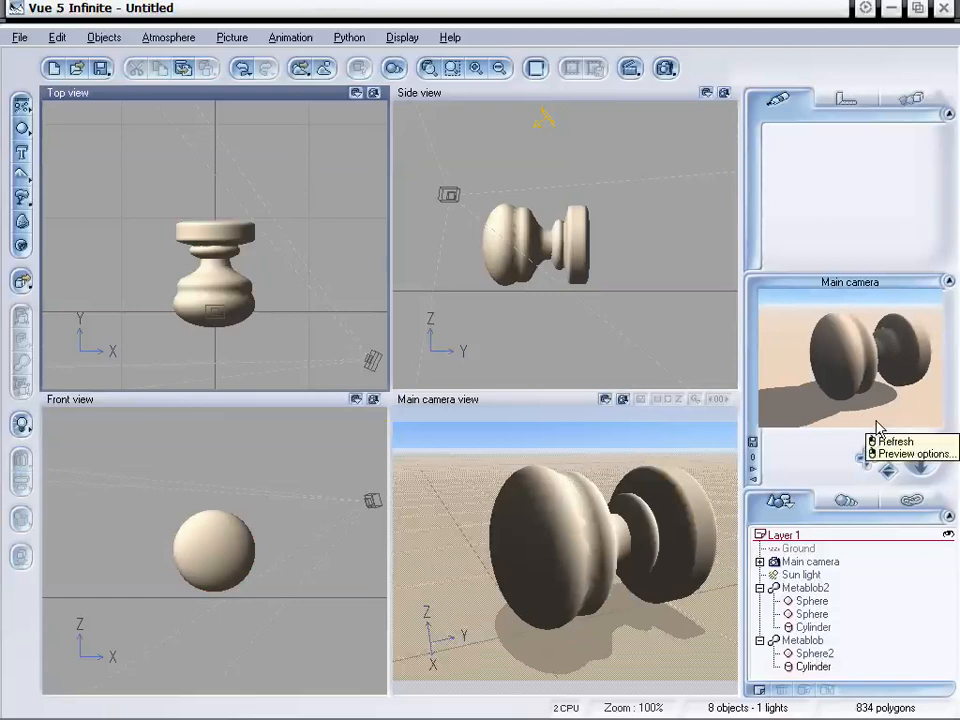
click(740, 403)
drag(862, 458, 900, 472)
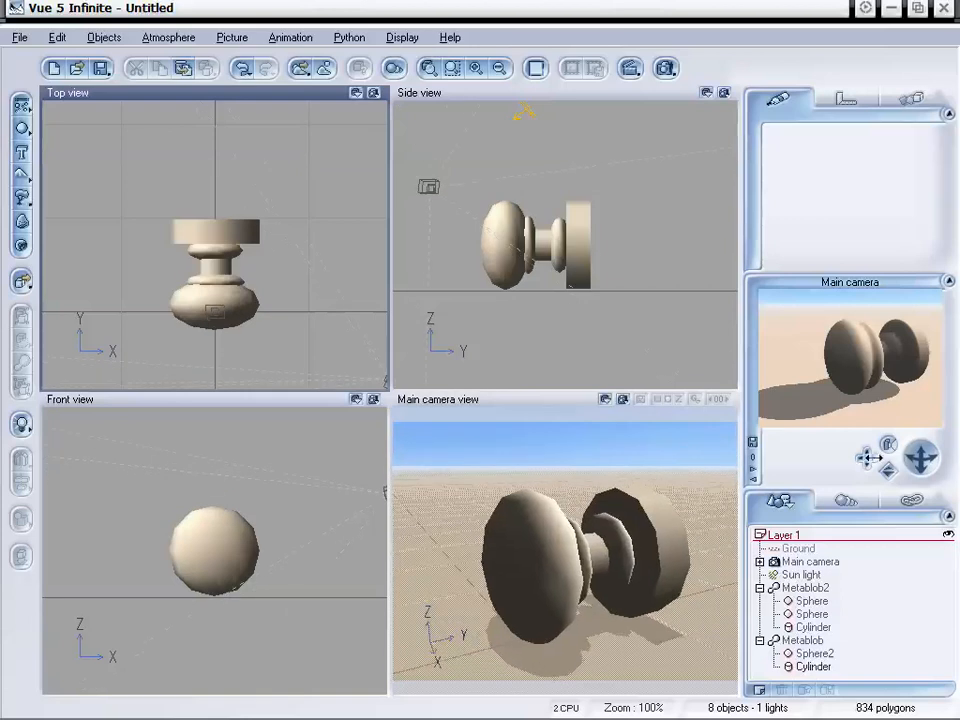
drag(870, 458, 851, 476)
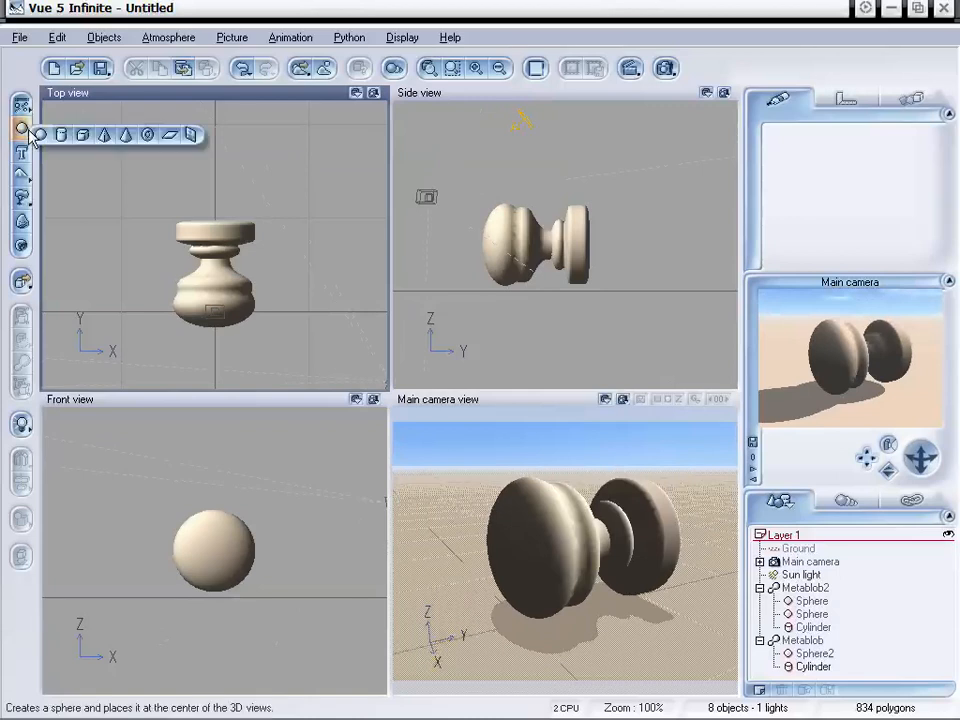
Add a flattened sphere and position it slightly overlapping the knob's front face.
click(39, 134)
drag(214, 247, 223, 332)
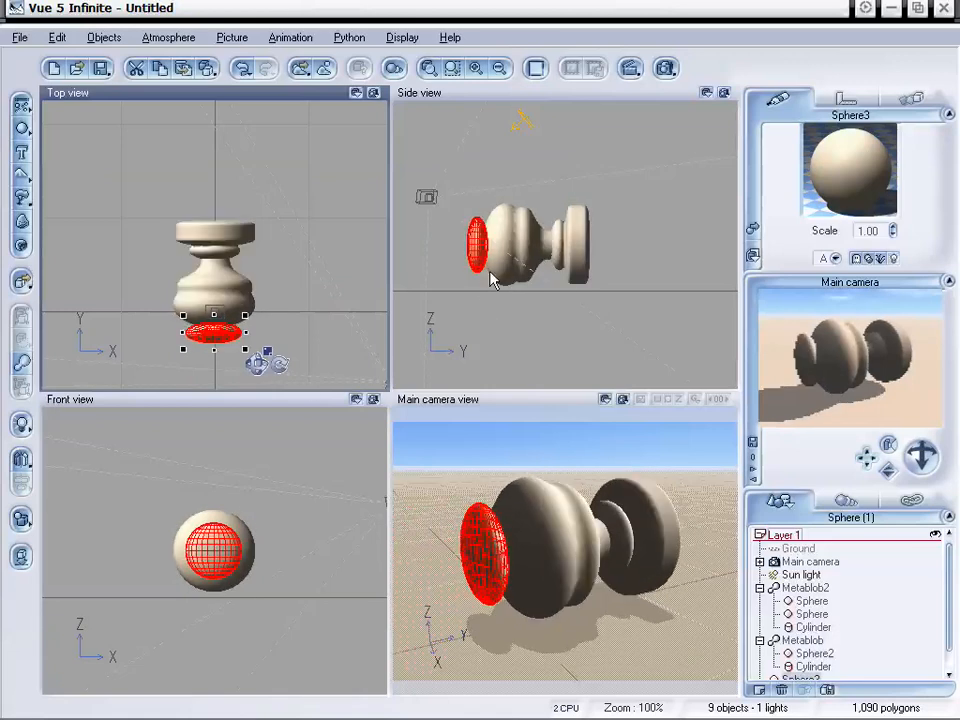
drag(214, 333, 218, 327)
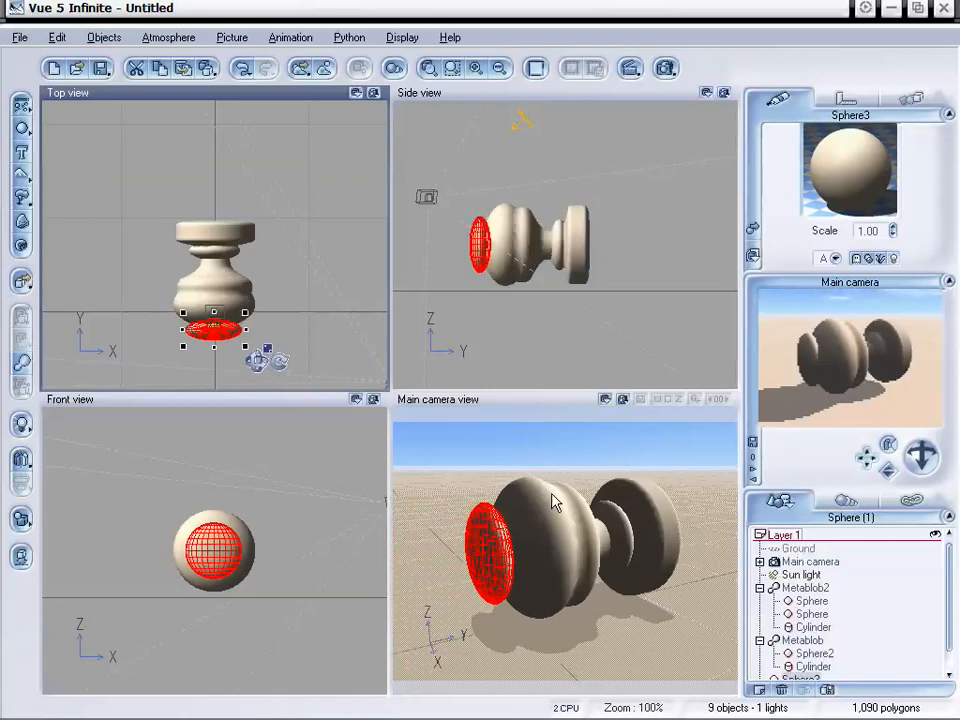
Ungroup the front metablob into its two spheres and neck cylinder.
drag(949, 578, 949, 606)
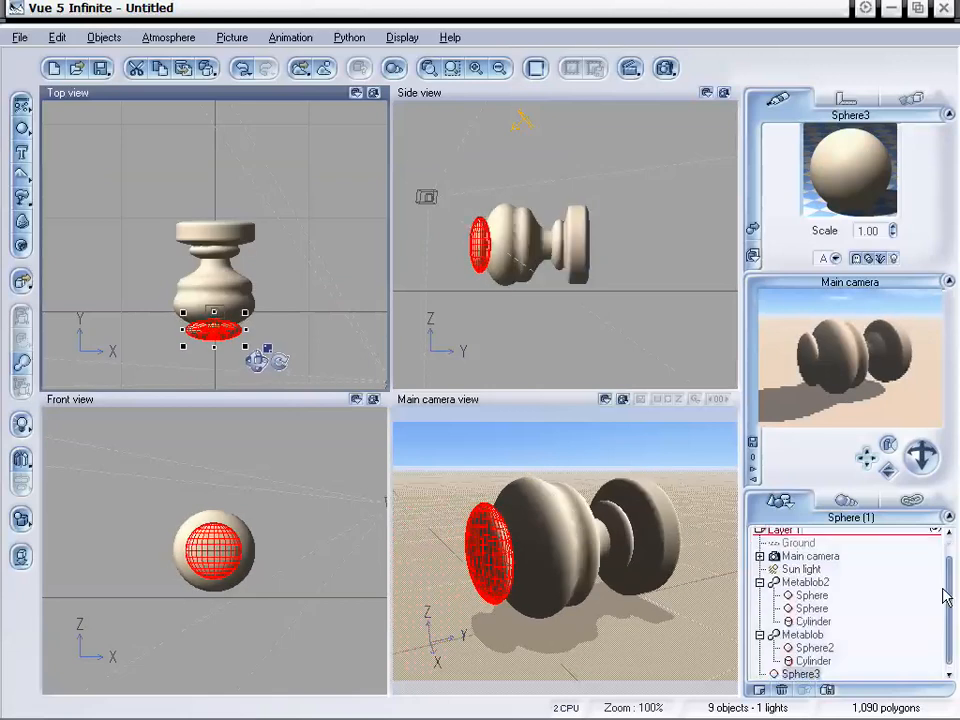
click(801, 637)
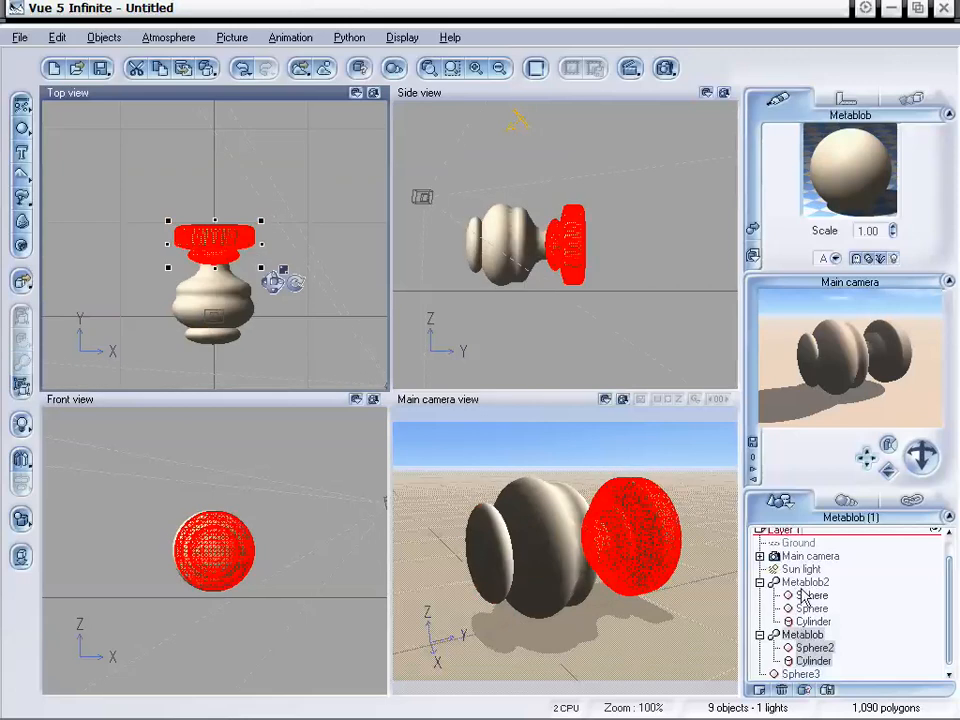
click(807, 585)
right_click(807, 592)
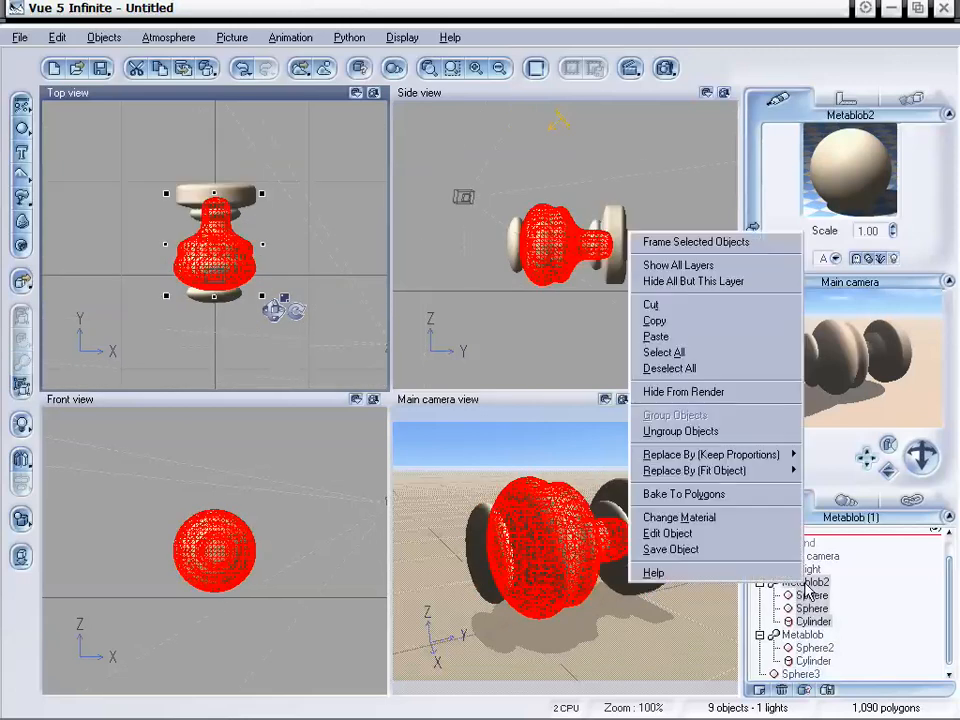
click(740, 435)
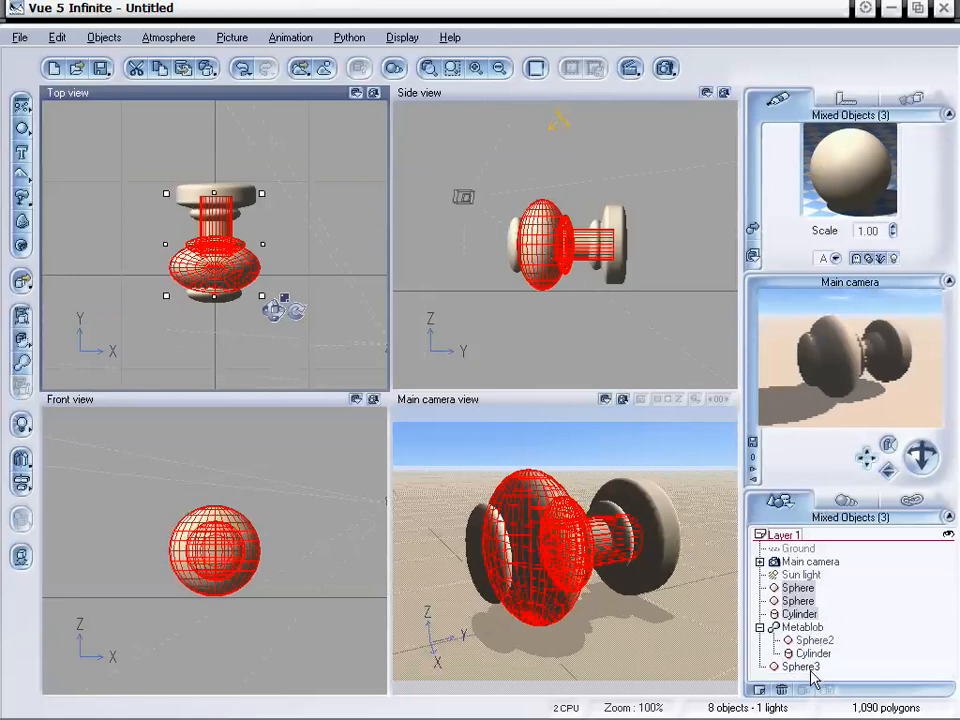
Combine the two front spheres, the neck cylinder and the new flattened sphere into one metablob.
drag(813, 672, 818, 627)
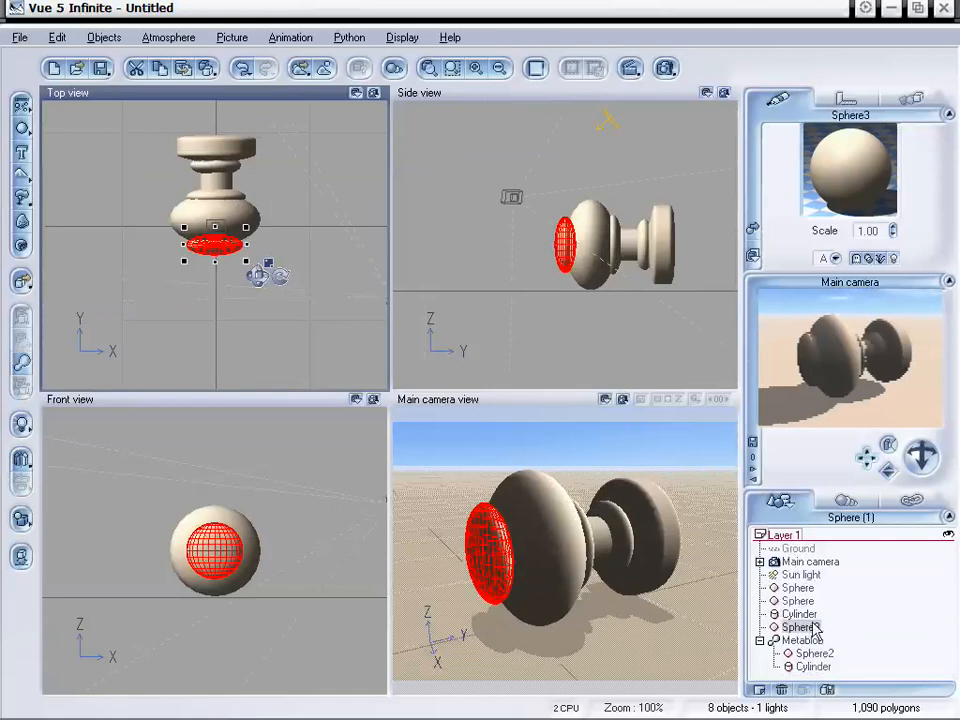
shift+click(801, 592)
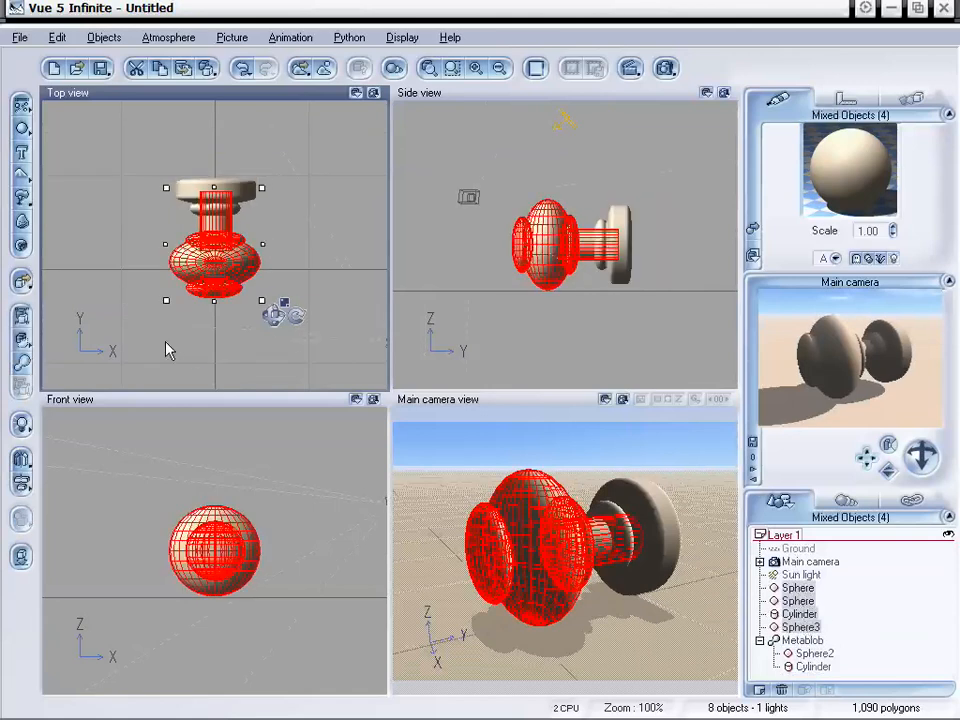
click(24, 382)
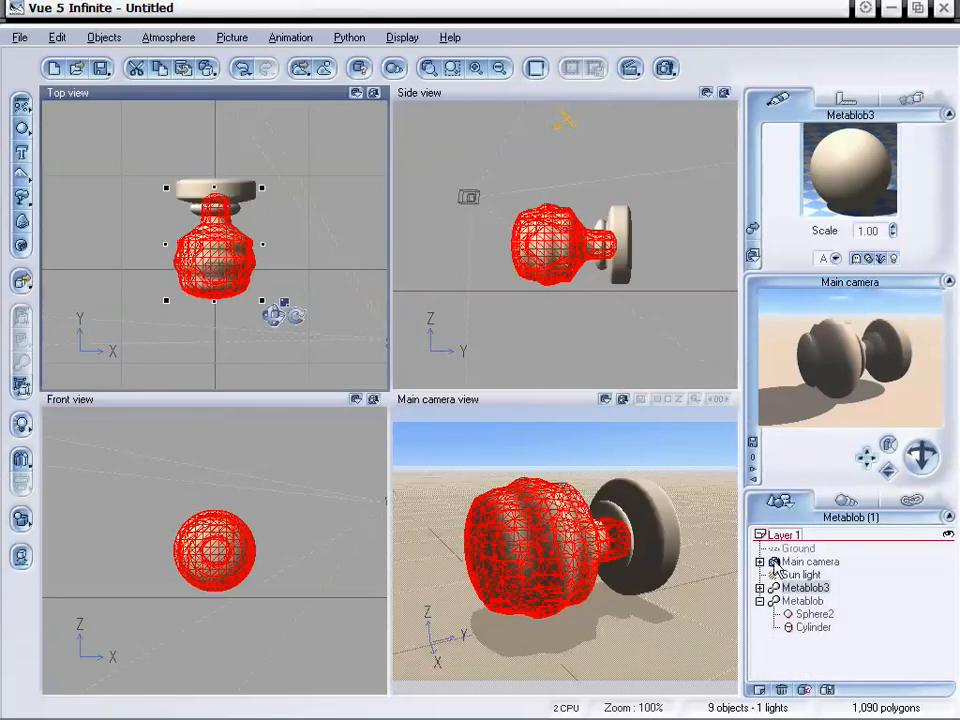
Set the new front sphere's effect in its metablob to Subtractive, and orbit the main camera toward the knob's front.
click(760, 588)
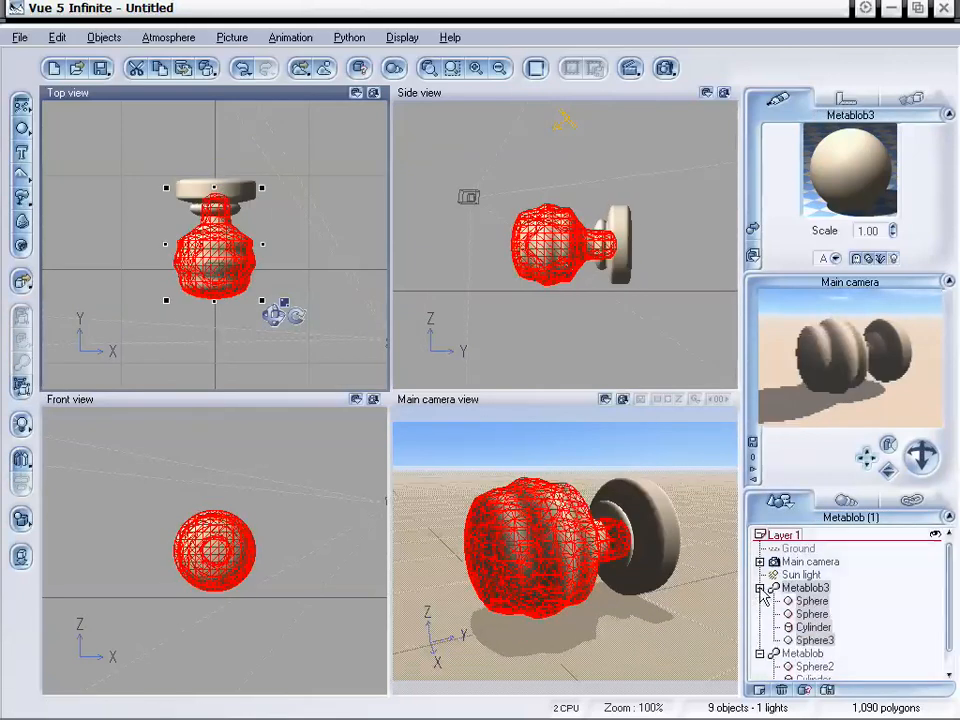
click(810, 640)
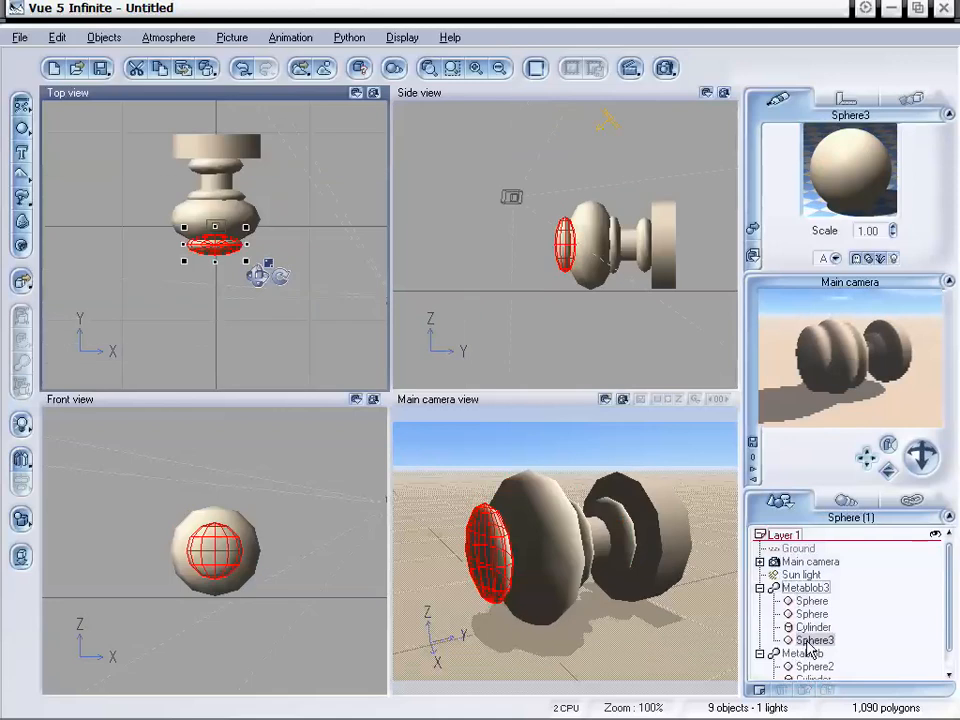
double_click(203, 245)
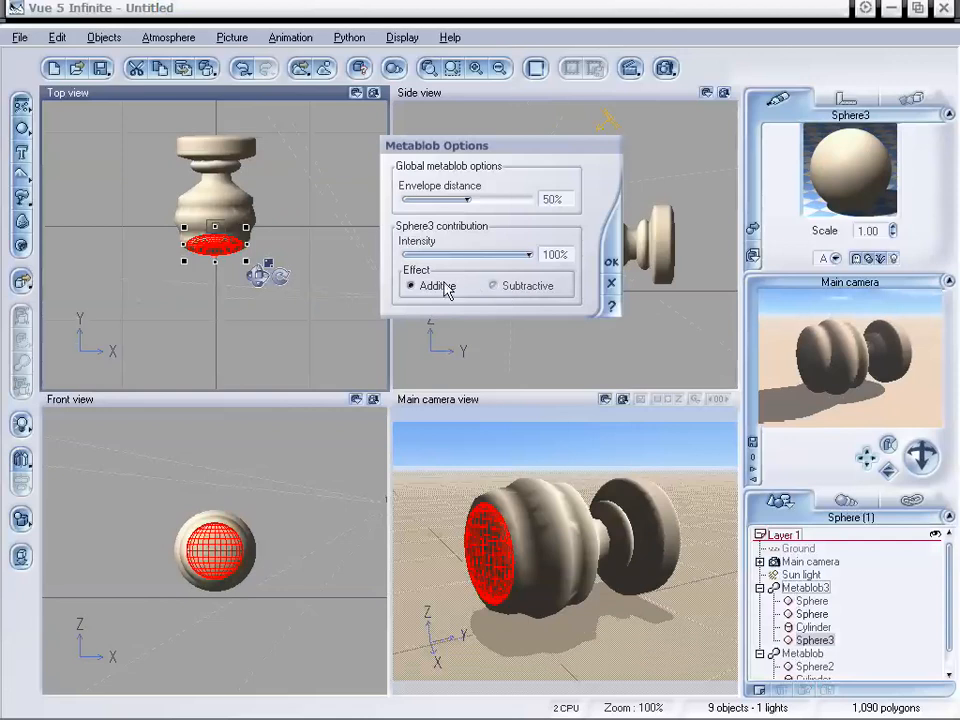
click(610, 265)
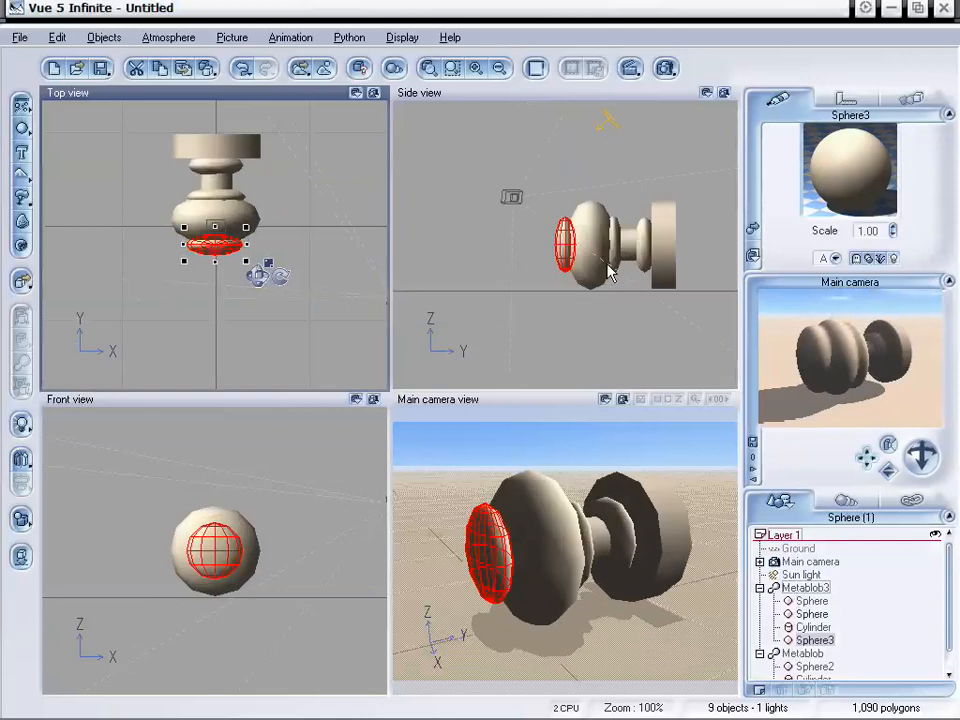
right_click(868, 425)
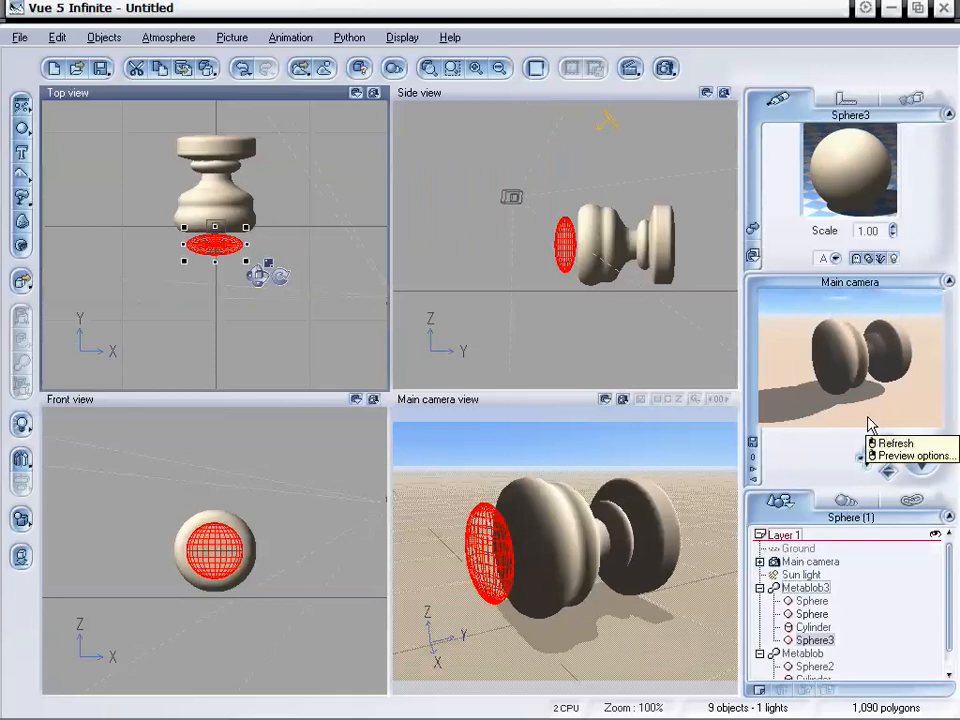
drag(911, 446, 921, 457)
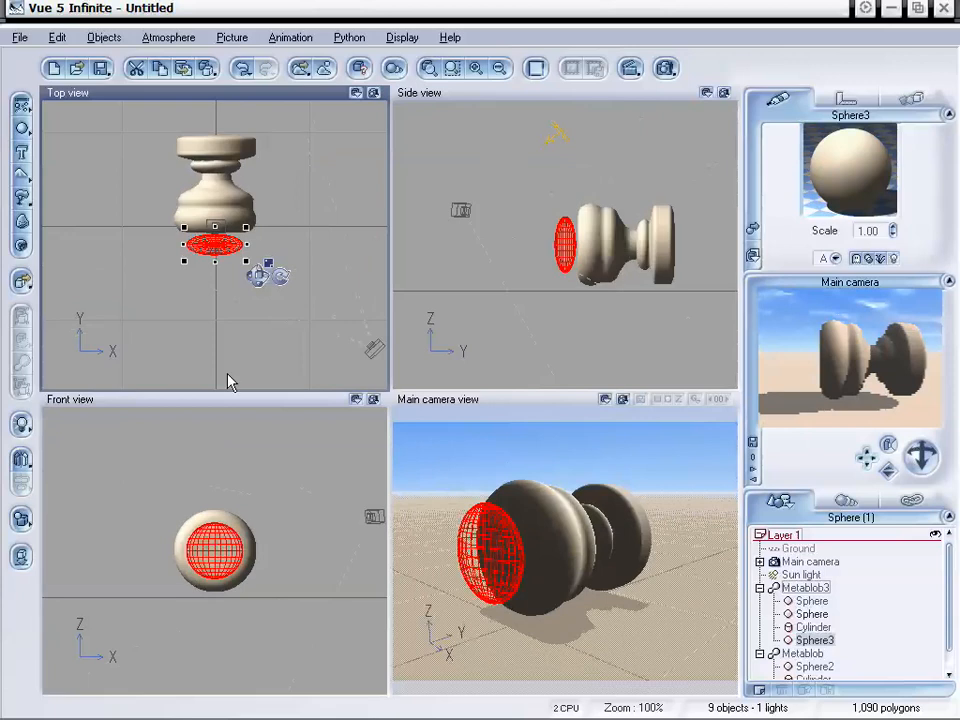
Shrink the subtractive sphere and flatten it front to back, and turn the main camera toward the knob's front face.
drag(255, 510, 237, 530)
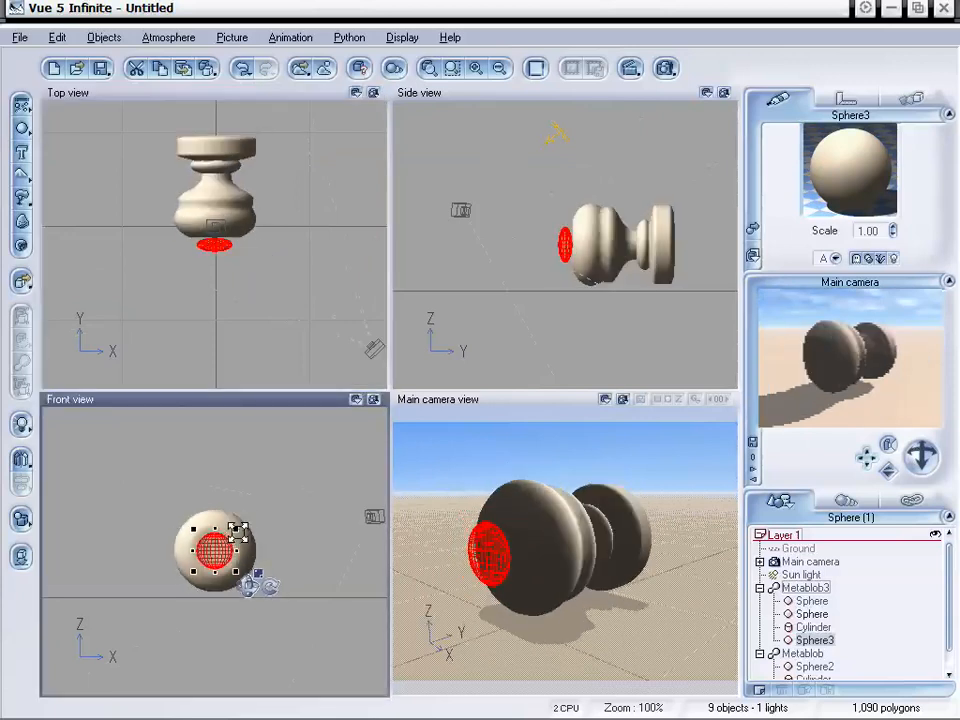
drag(914, 456, 690, 420)
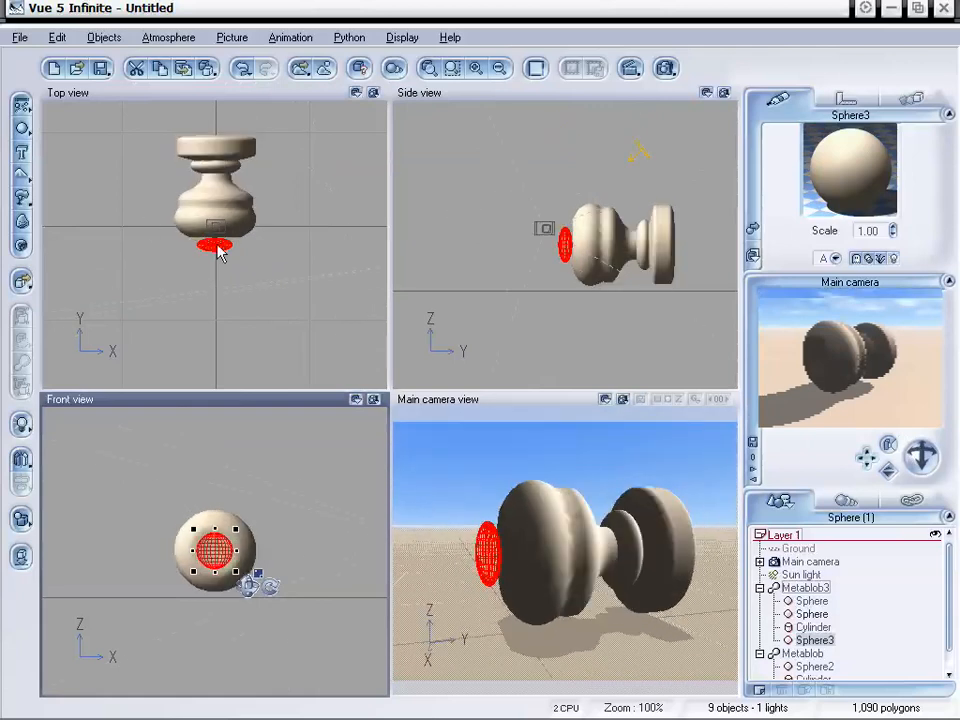
click(214, 244)
drag(215, 228, 215, 236)
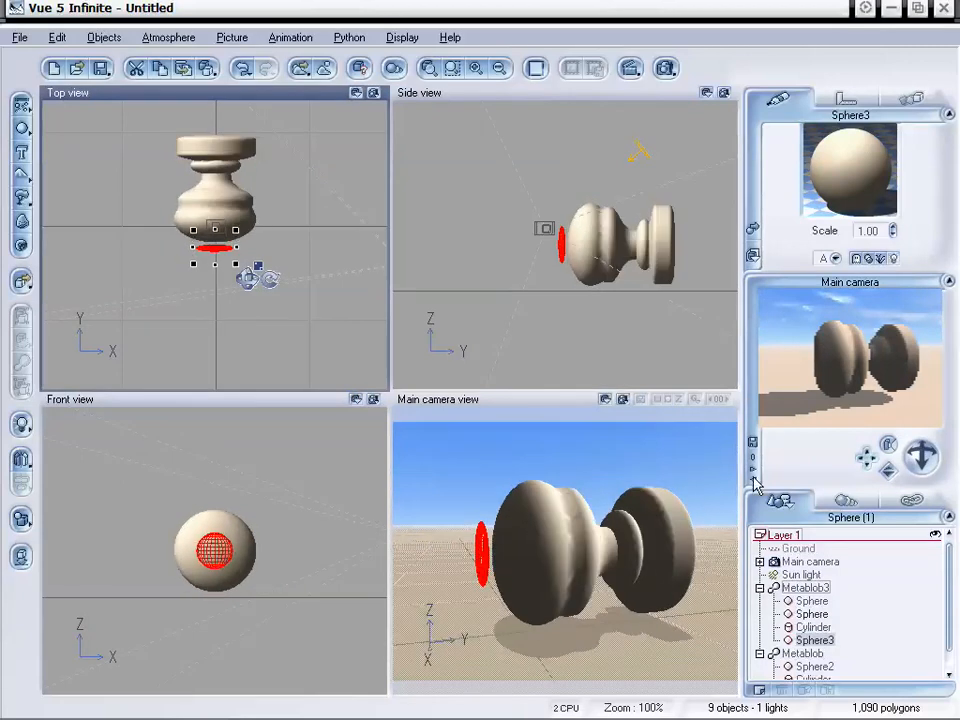
drag(212, 219, 215, 219)
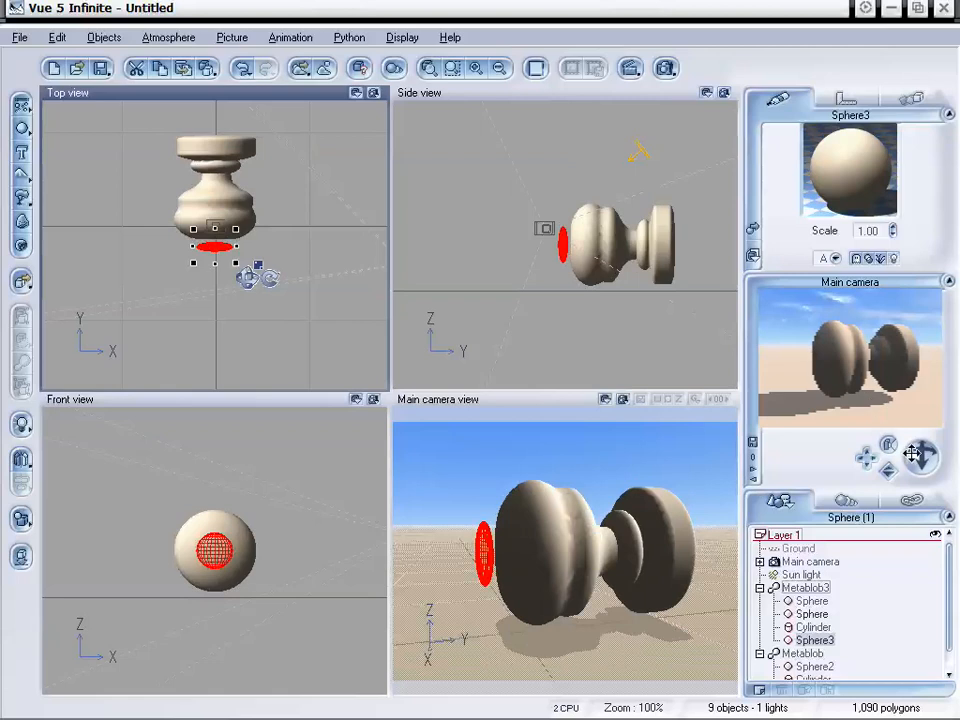
drag(912, 452, 914, 458)
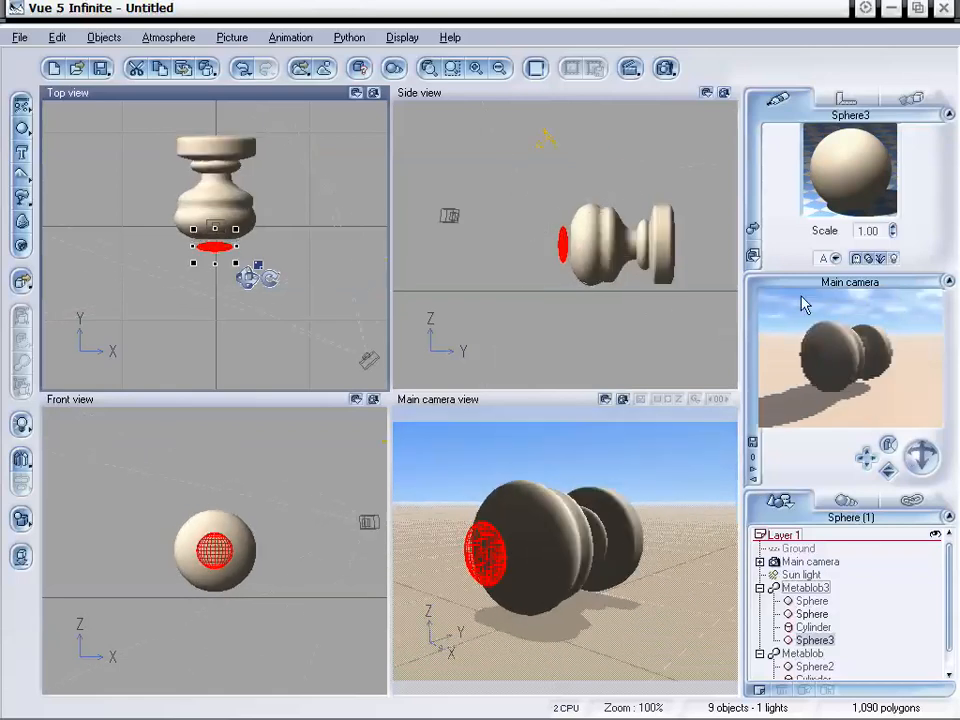
Move the sun light from beside the knob to in front of it, so it lights the knob's front face.
click(499, 68)
click(499, 68)
click(499, 68)
click(266, 252)
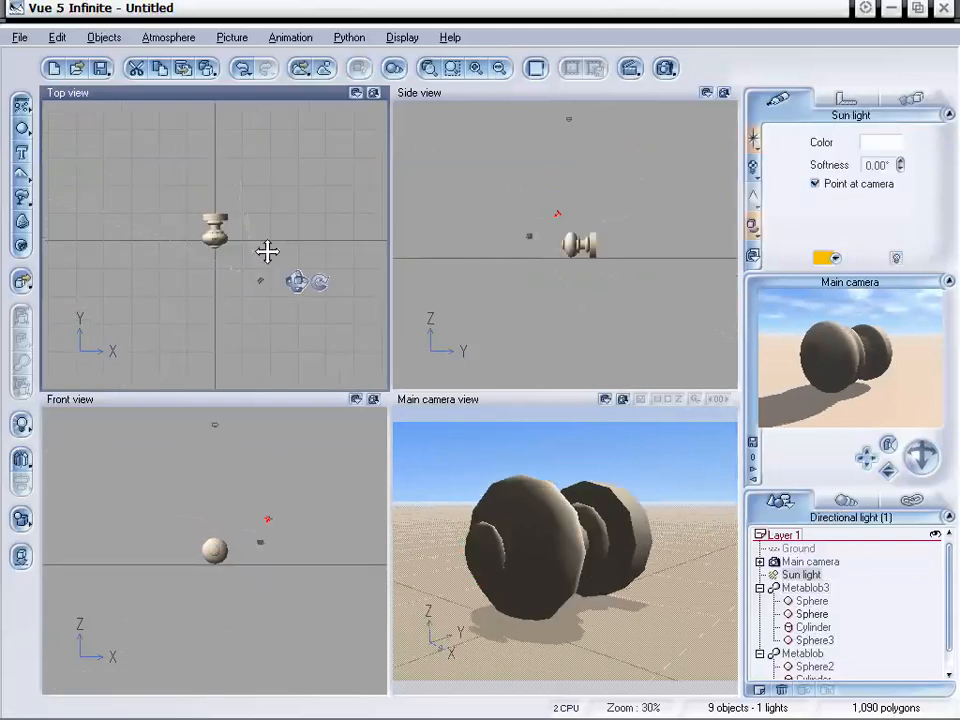
drag(266, 253, 255, 323)
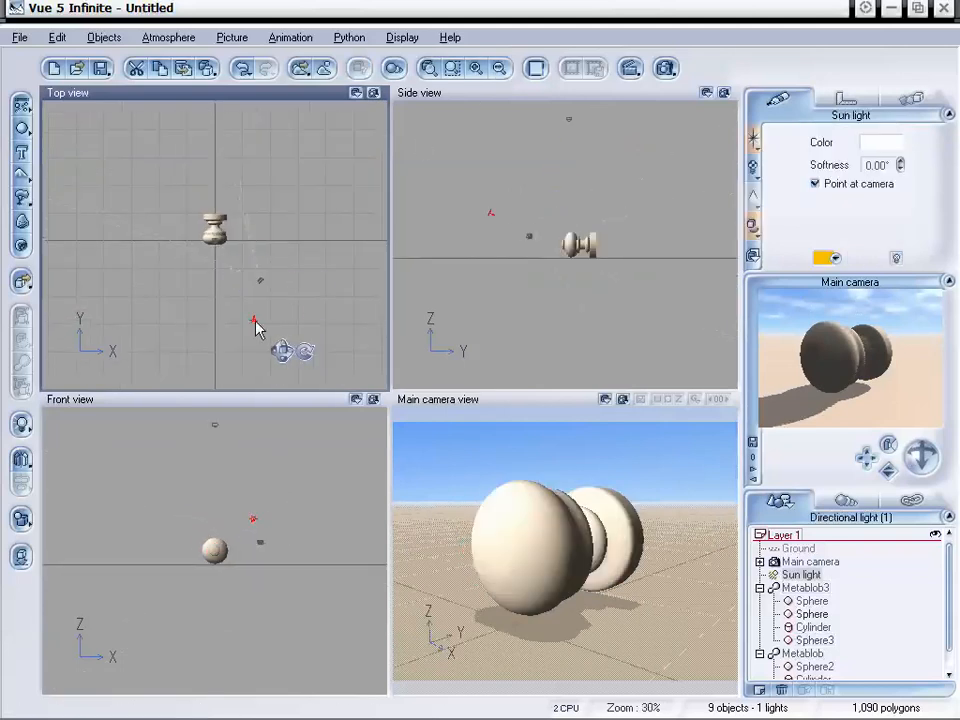
Ungroup the front metablob into its three spheres and neck cylinder.
click(476, 68)
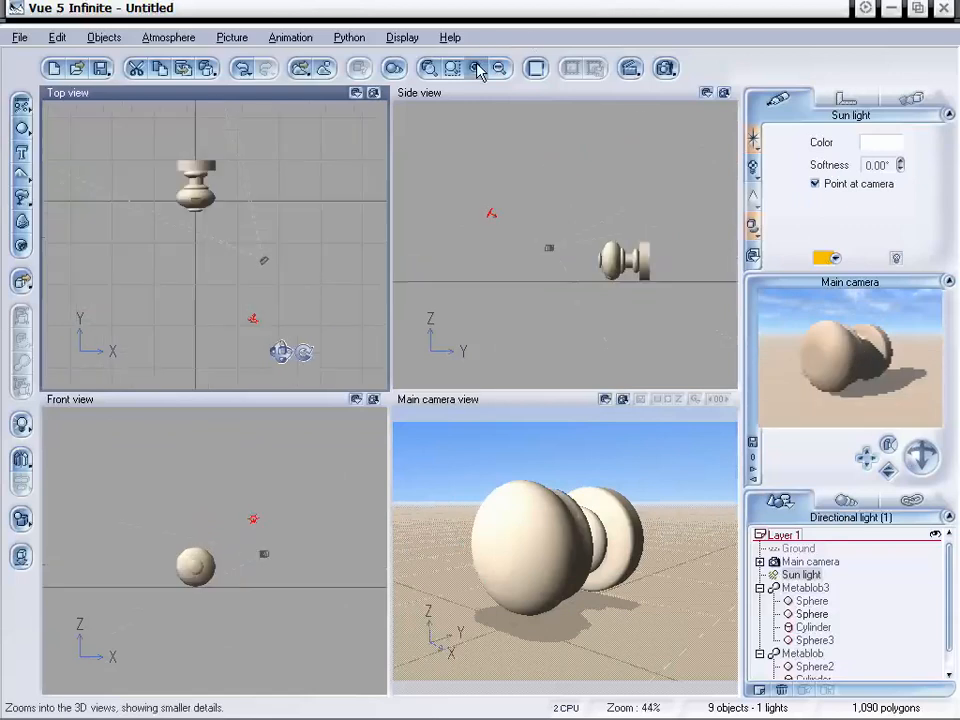
click(476, 68)
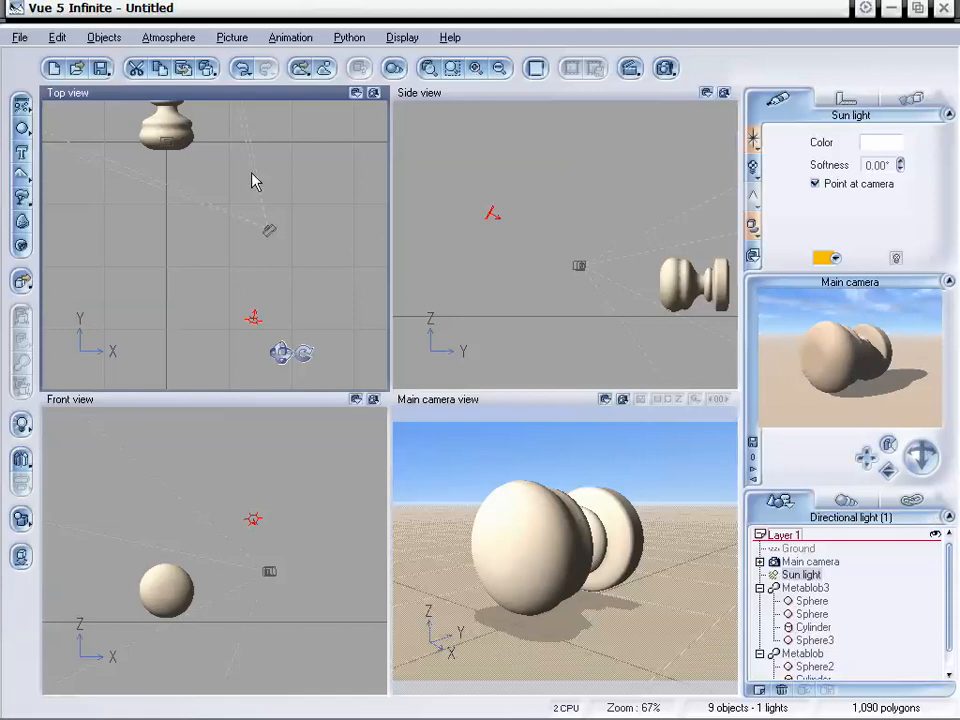
right_drag(252, 181, 368, 281)
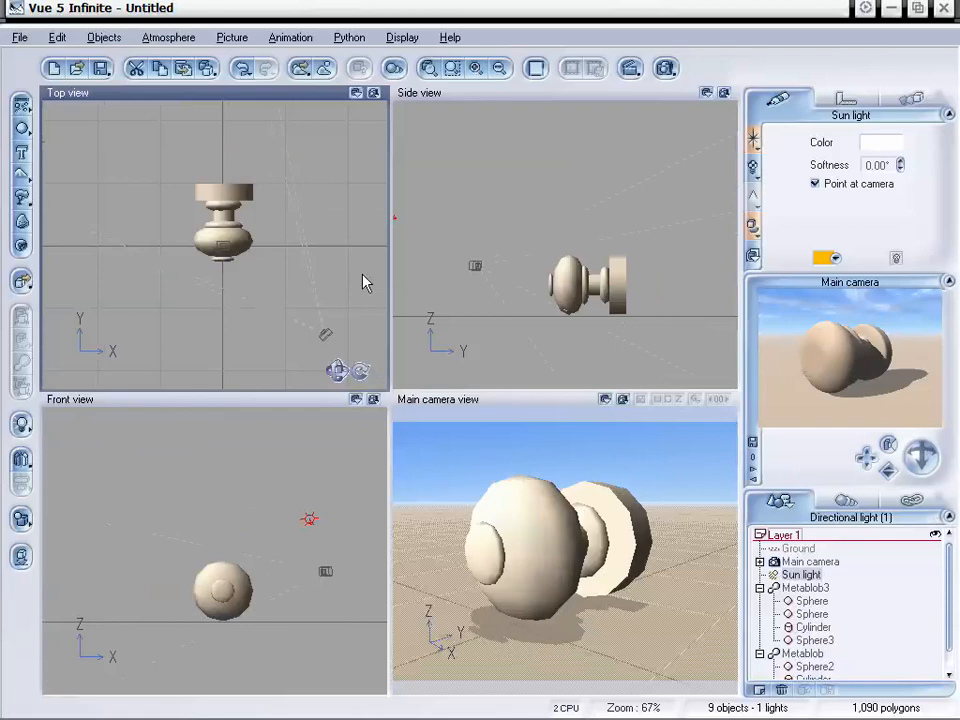
click(476, 70)
click(476, 70)
right_drag(186, 167, 293, 306)
click(242, 189)
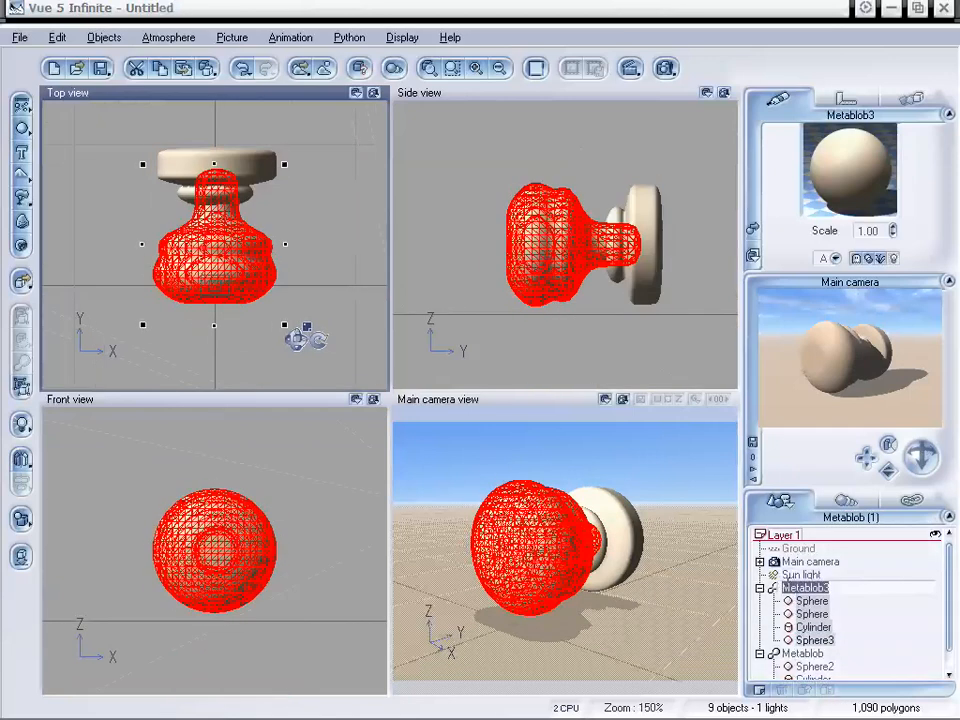
right_click(786, 597)
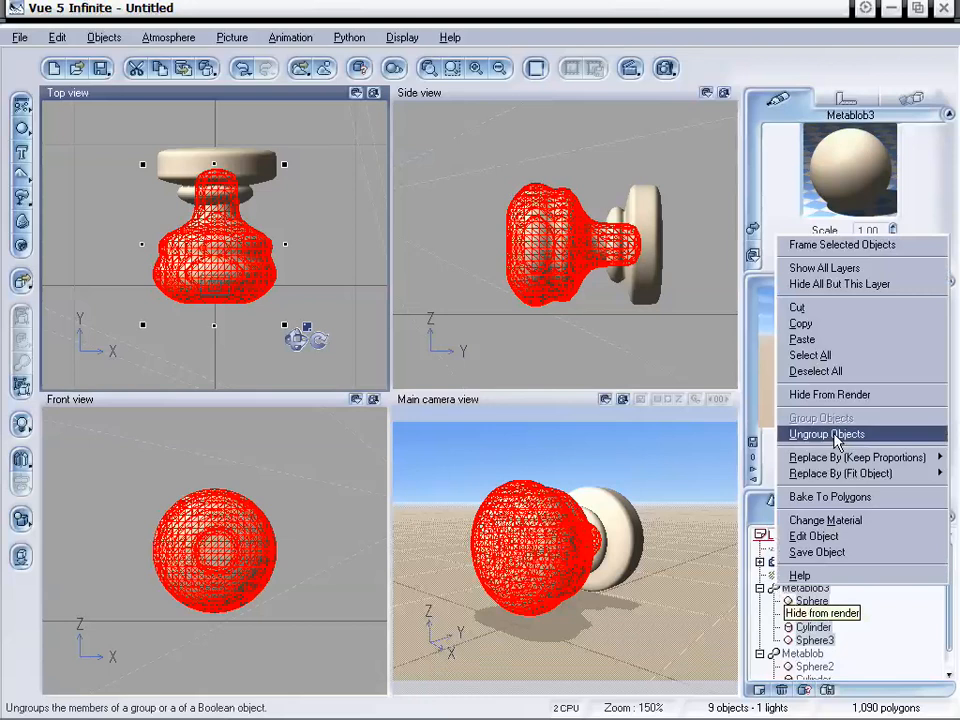
click(800, 434)
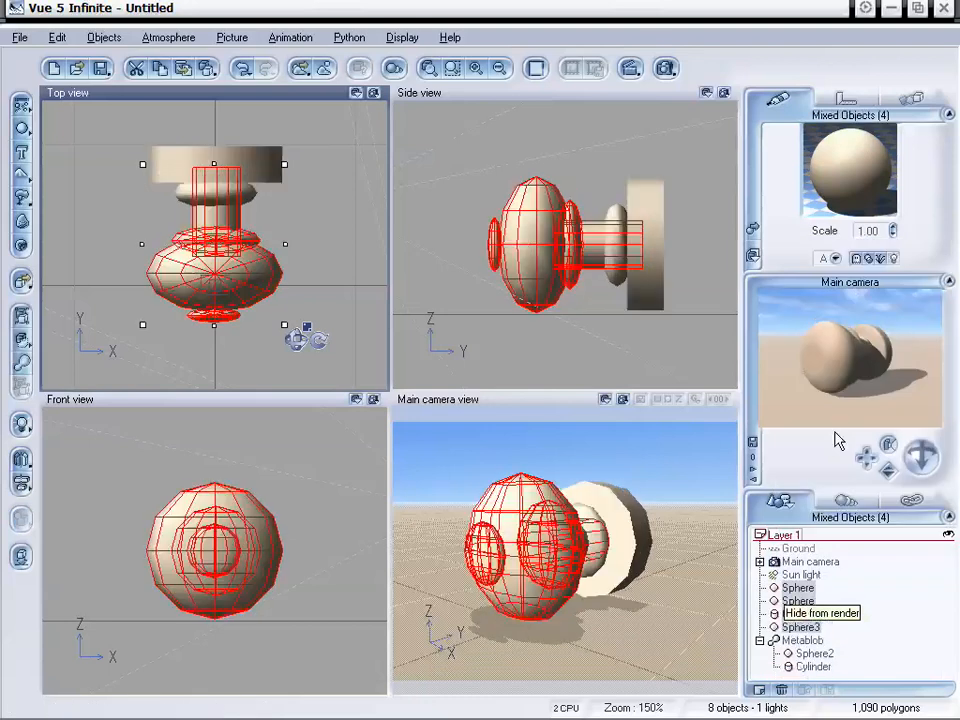
Duplicate the neck cylinder, shrink the copy to a short thin rod, and place it through the small flattened front sphere.
click(807, 629)
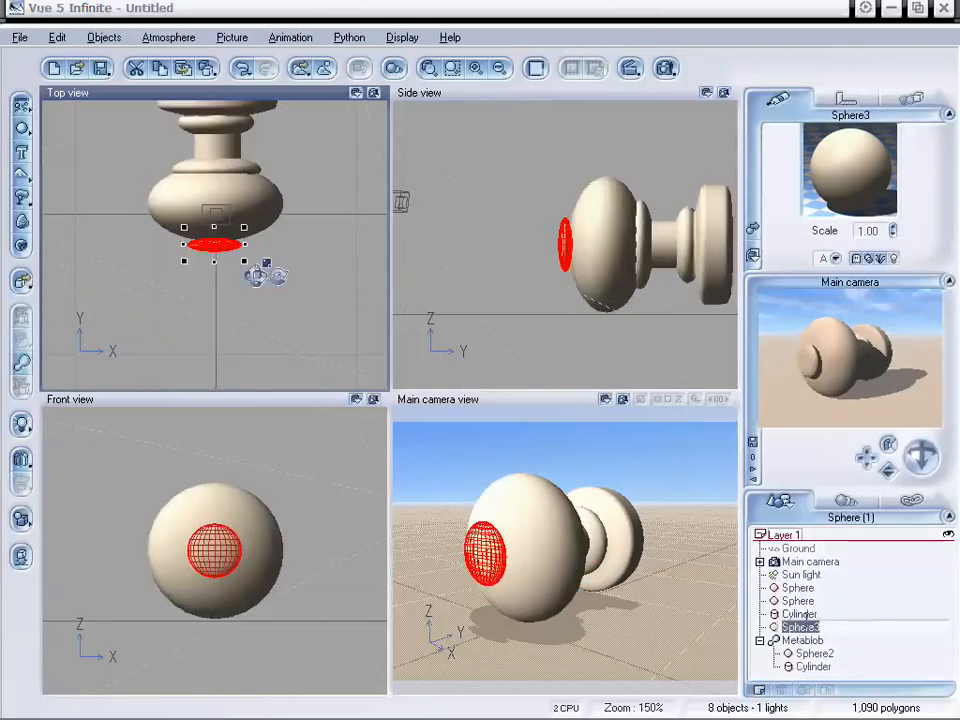
click(808, 613)
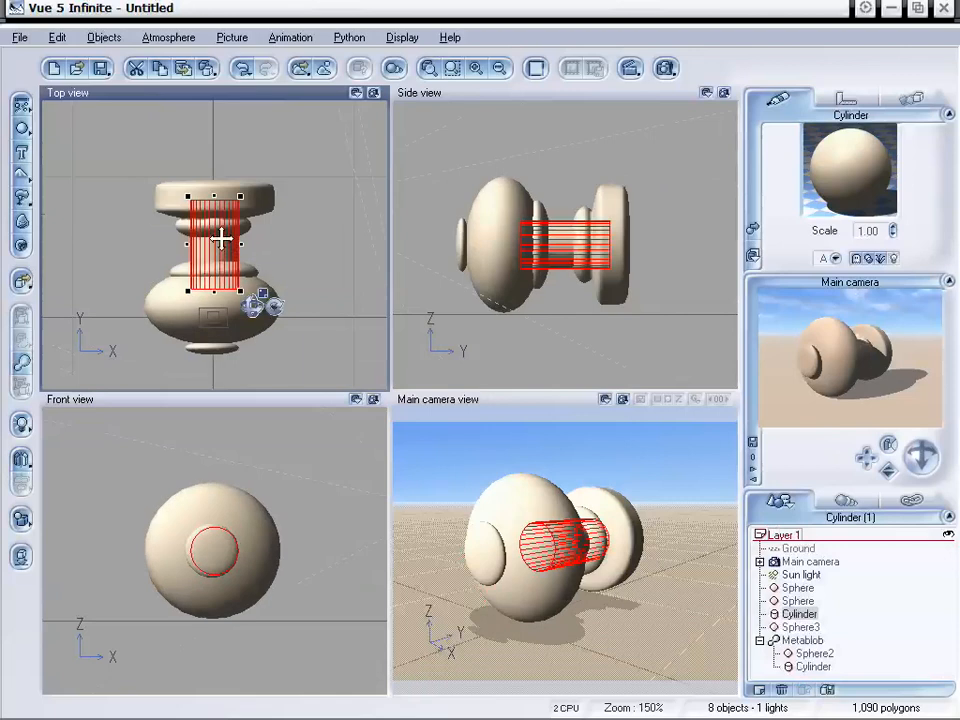
key(ctrl+v)
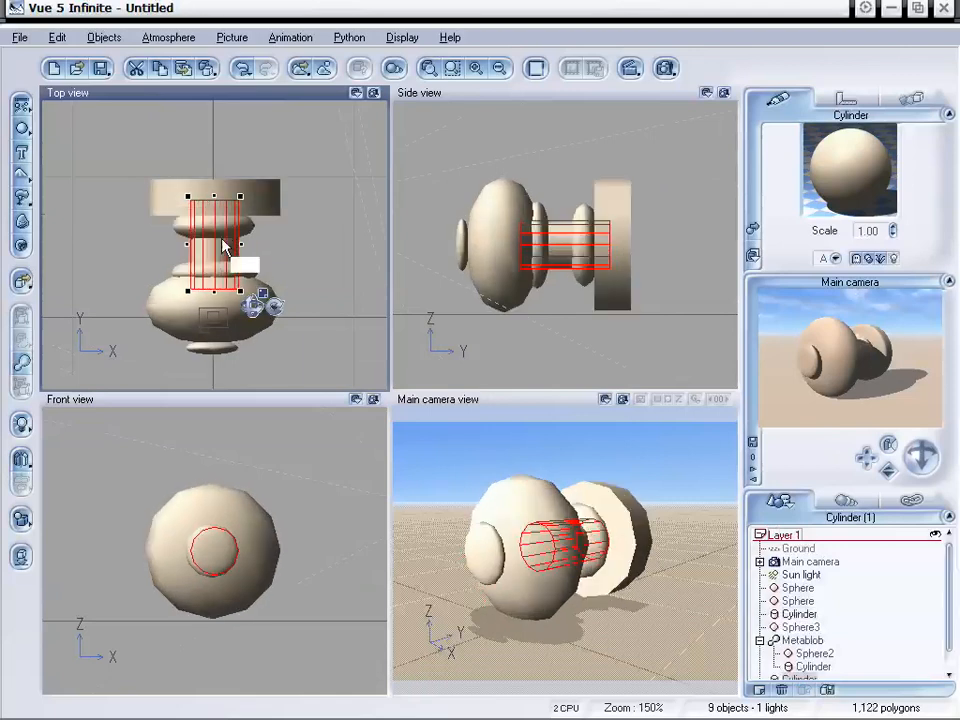
drag(214, 234, 217, 277)
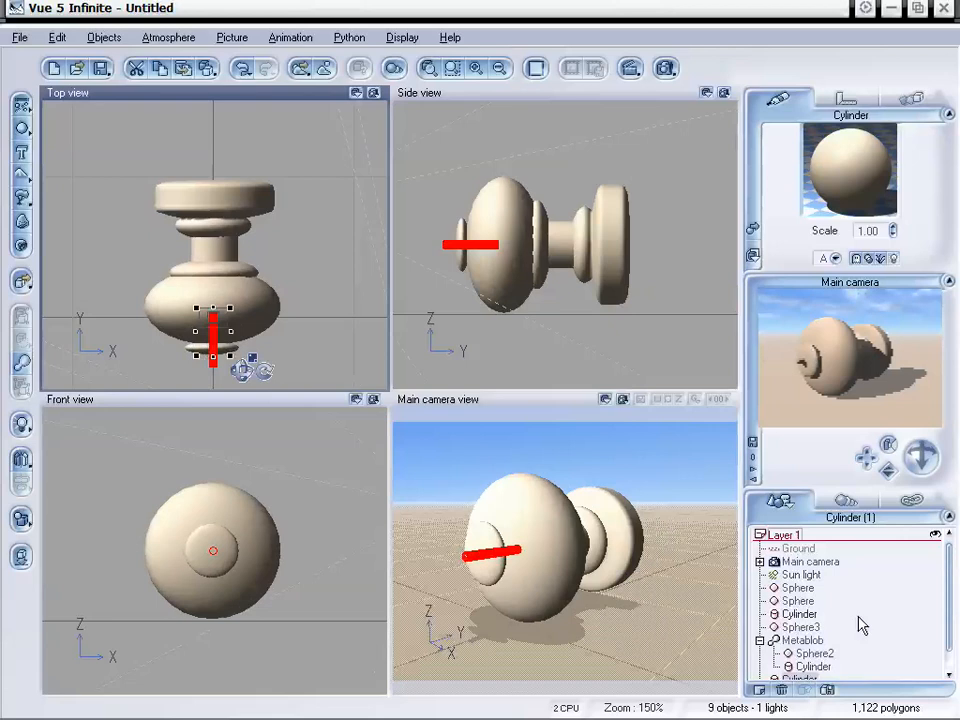
Reorder the thin rod directly below Sphere3 and combine it with the three front spheres and neck cylinder into one metablob.
scroll(907, 636, down, 1)
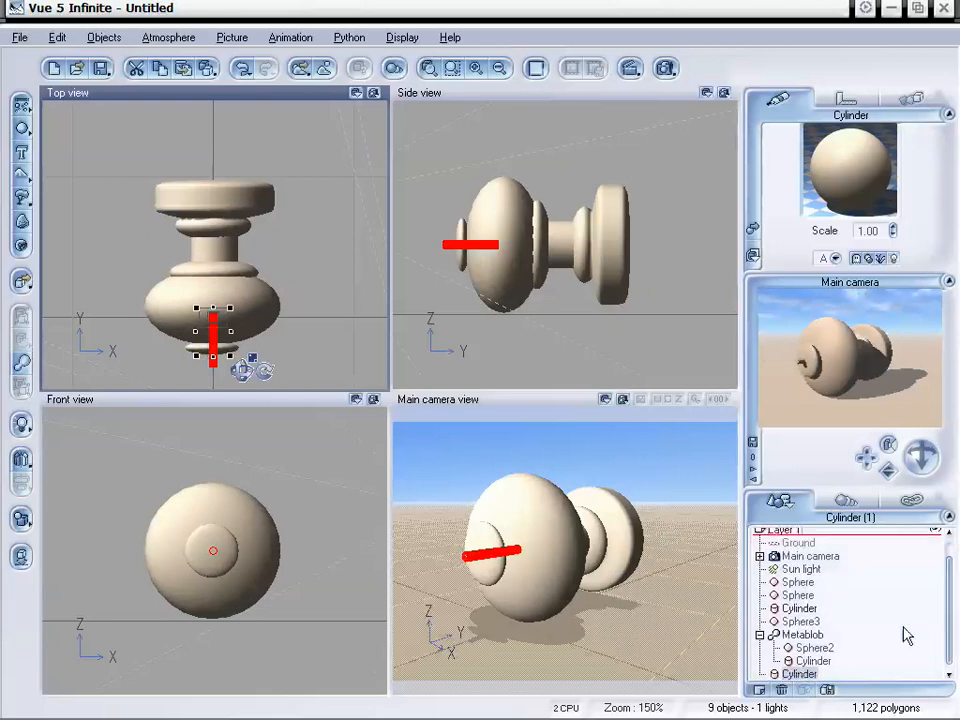
drag(809, 674, 803, 634)
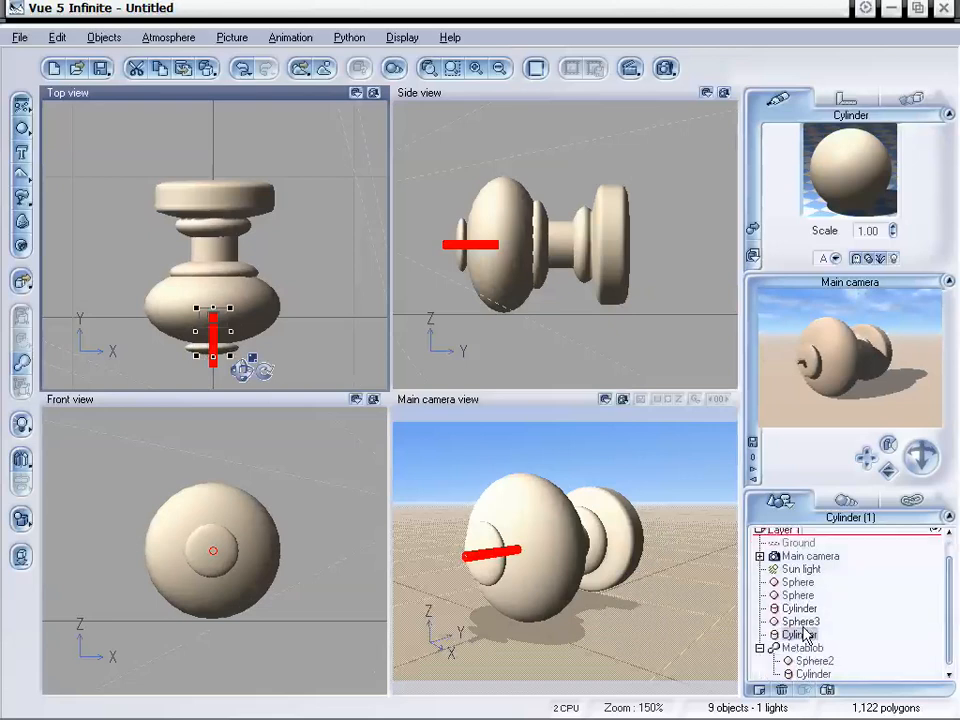
click(806, 637)
shift+click(804, 583)
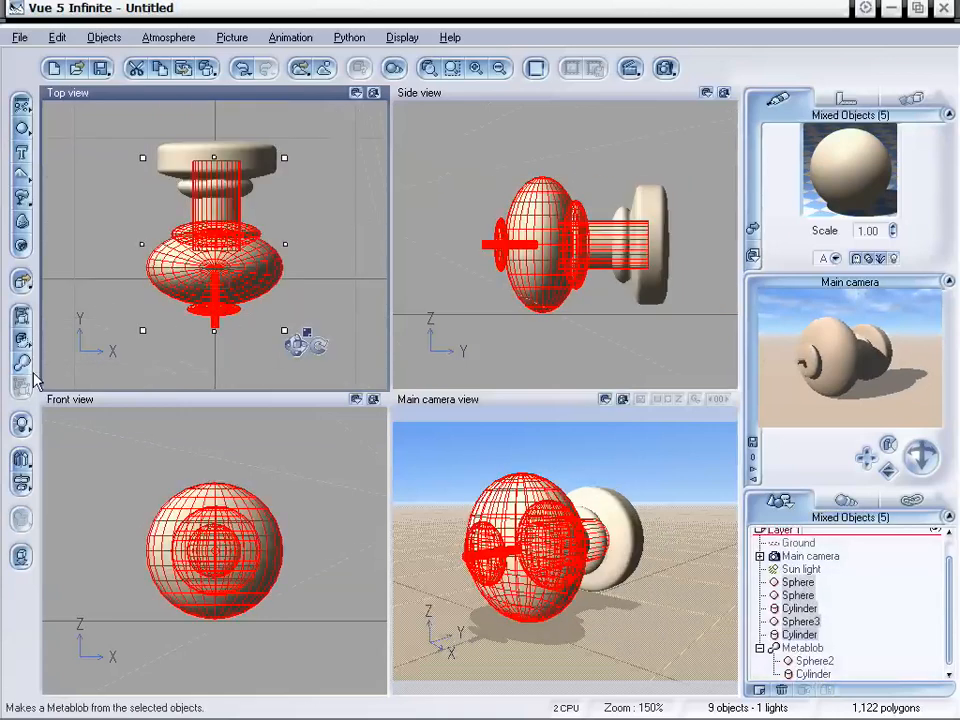
click(21, 280)
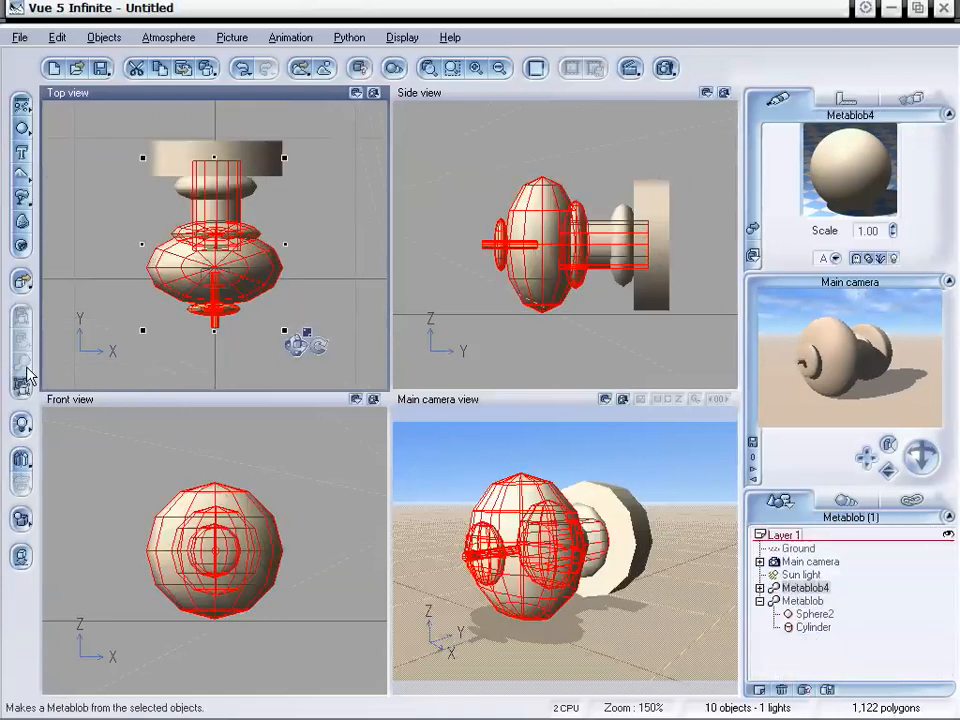
Set the effect of both the flattened front sphere and the thin rod in the new metablob to Subtractive.
click(760, 588)
click(813, 653)
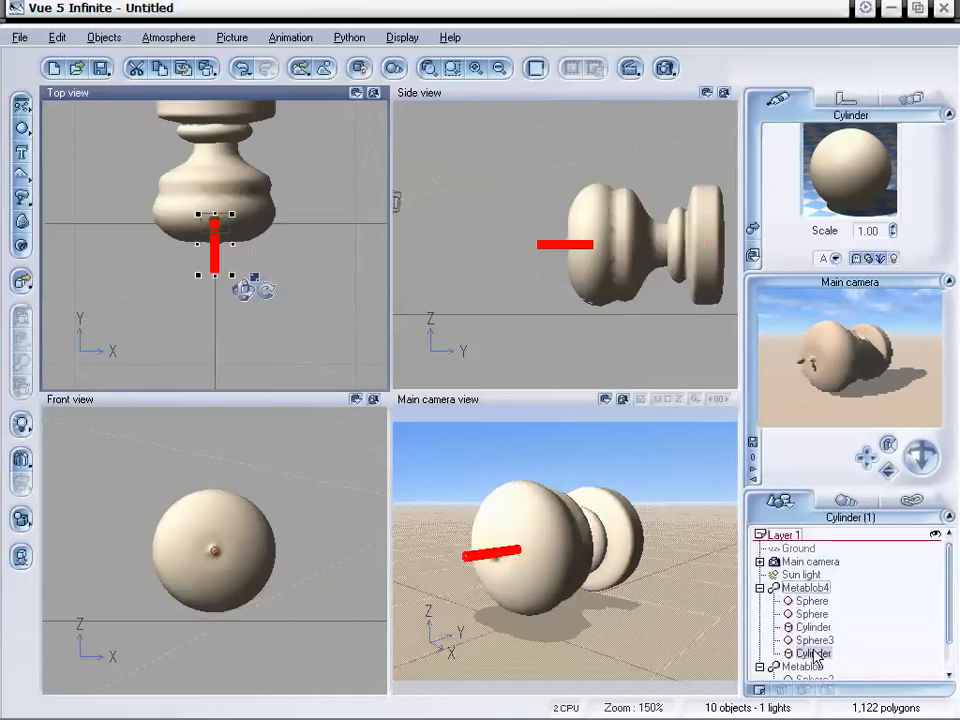
ctrl+click(810, 640)
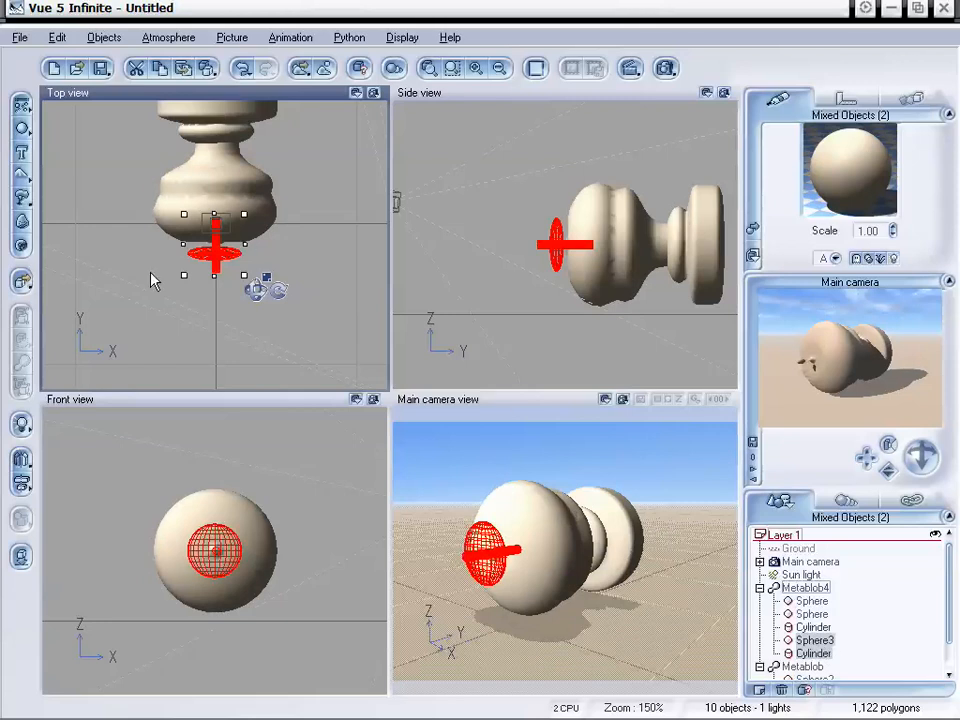
double_click(215, 254)
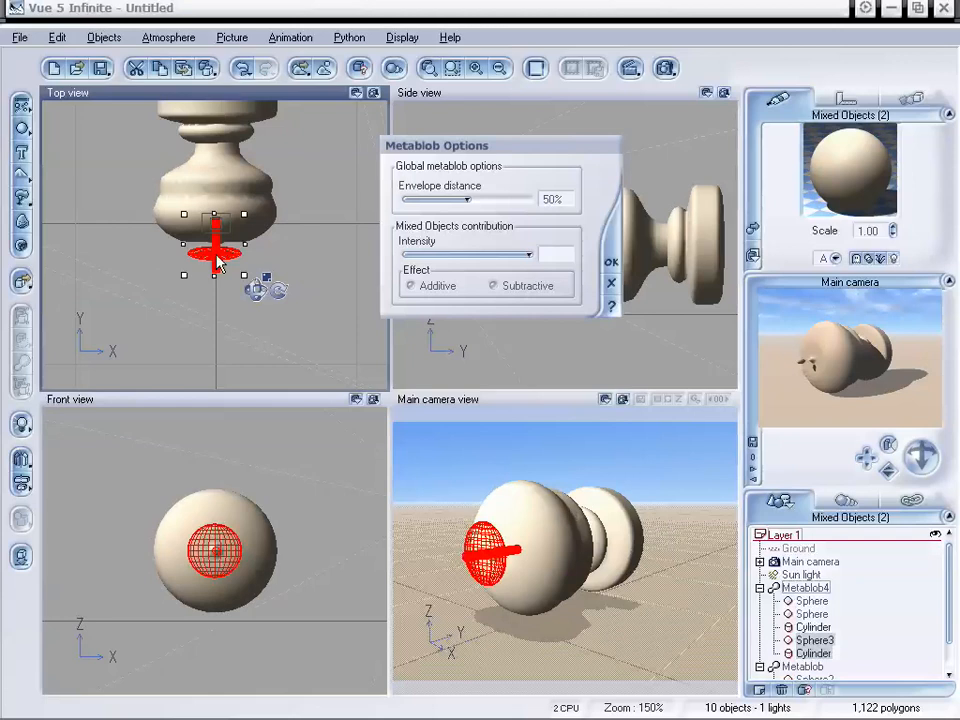
click(611, 262)
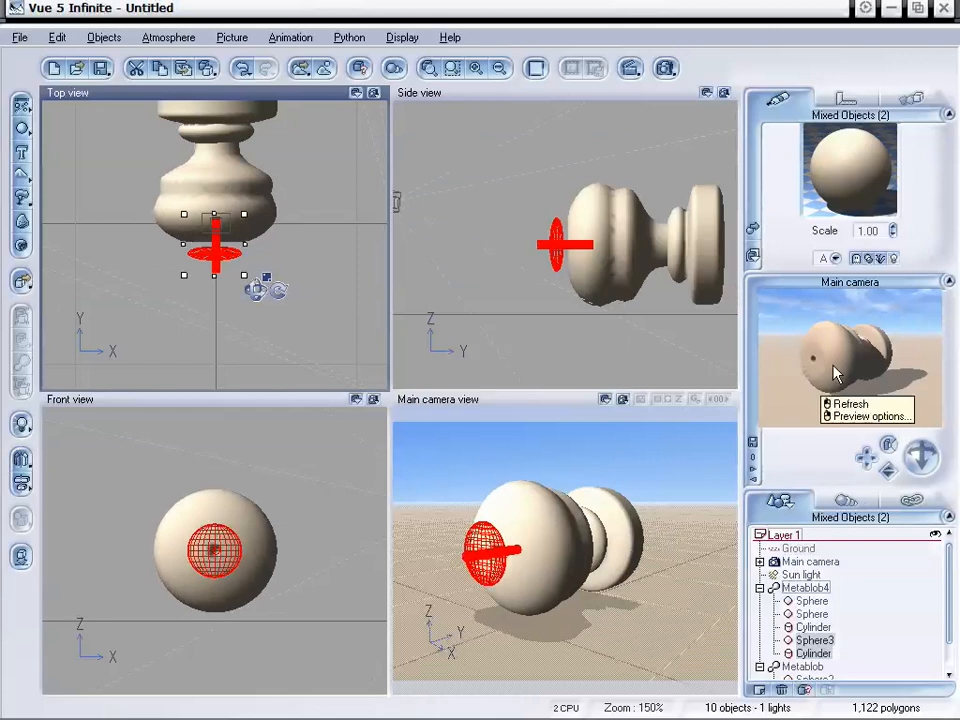
Render the main camera view, and move the main camera closer to the knob.
click(664, 66)
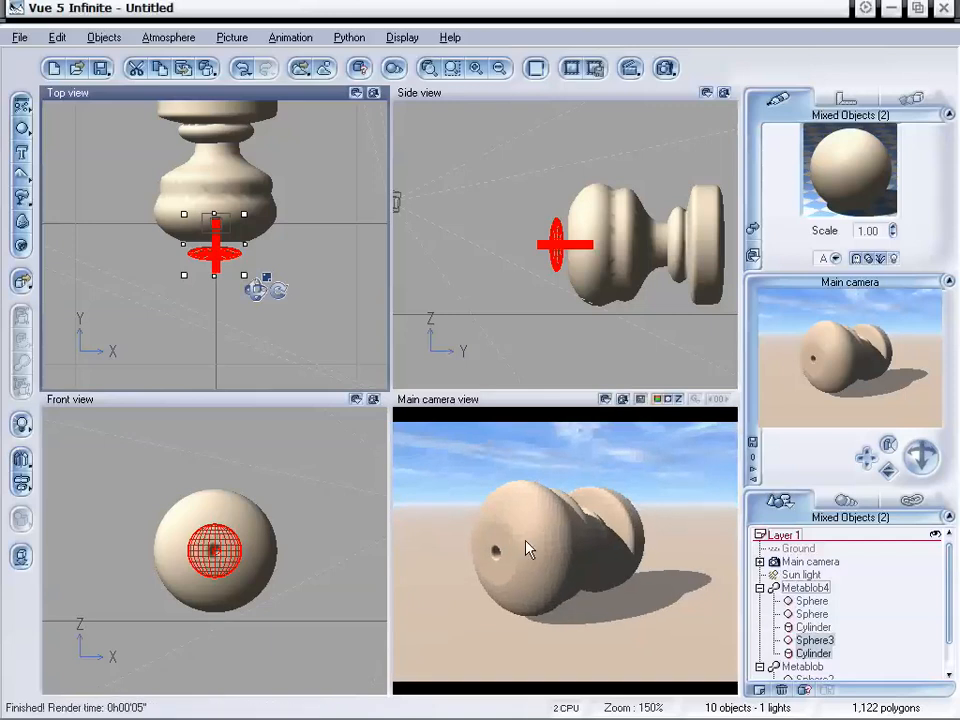
click(600, 558)
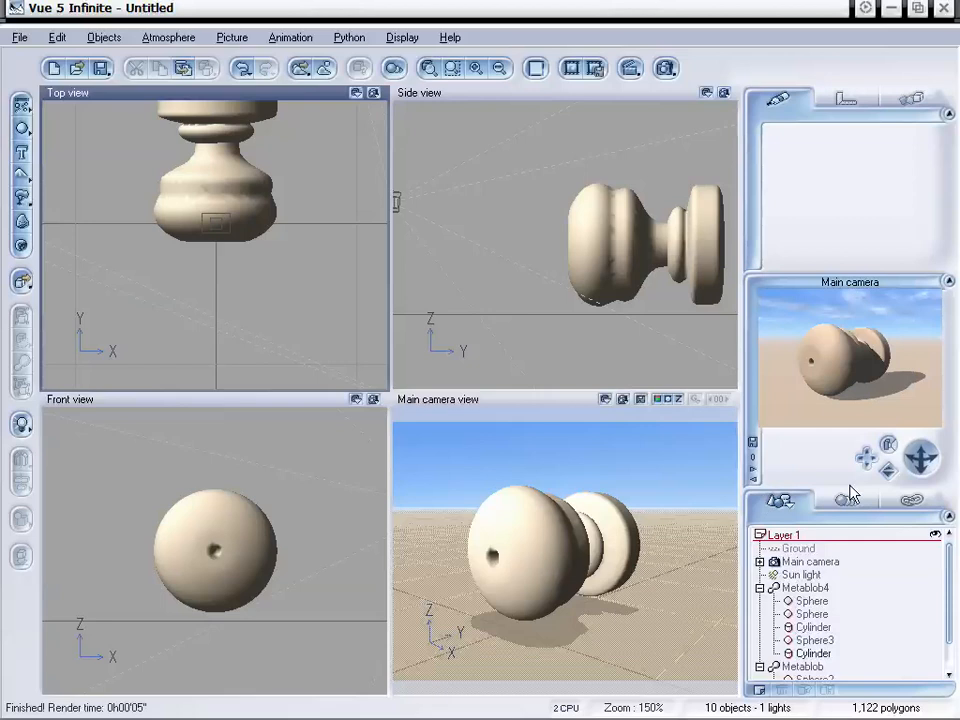
drag(885, 470, 879, 489)
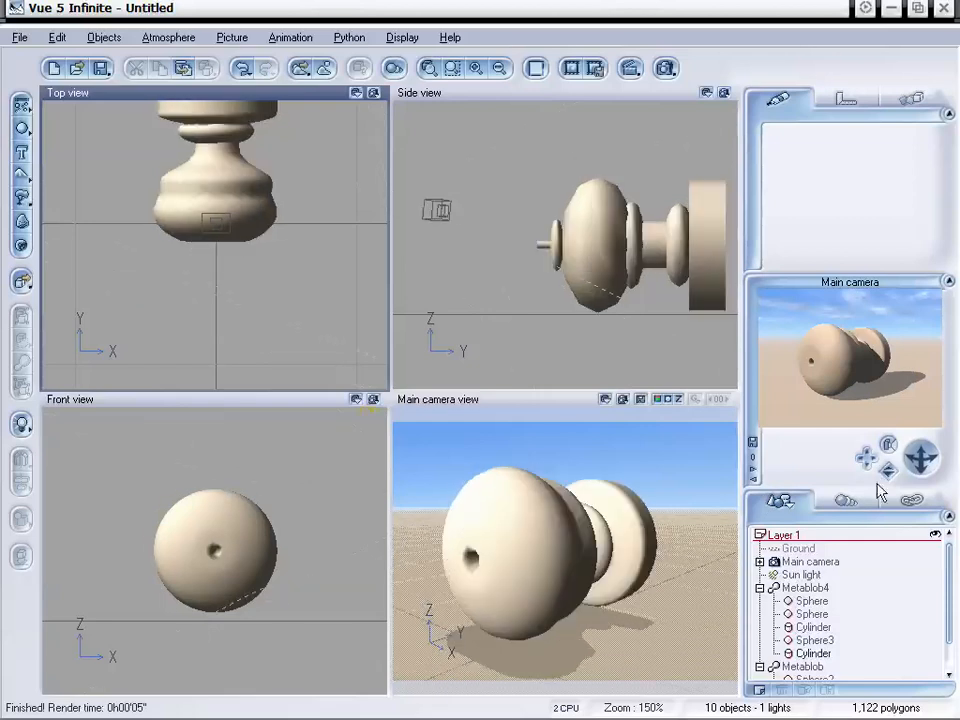
Ungroup the rear metablob into its flattened sphere and base cylinder.
click(760, 588)
click(802, 601)
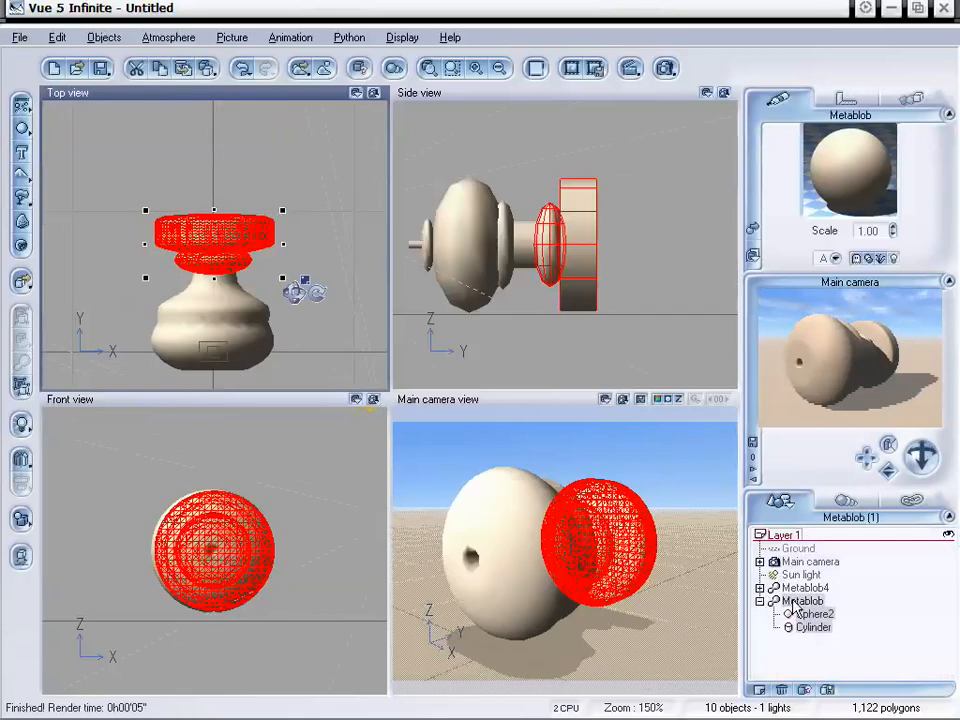
right_click(802, 601)
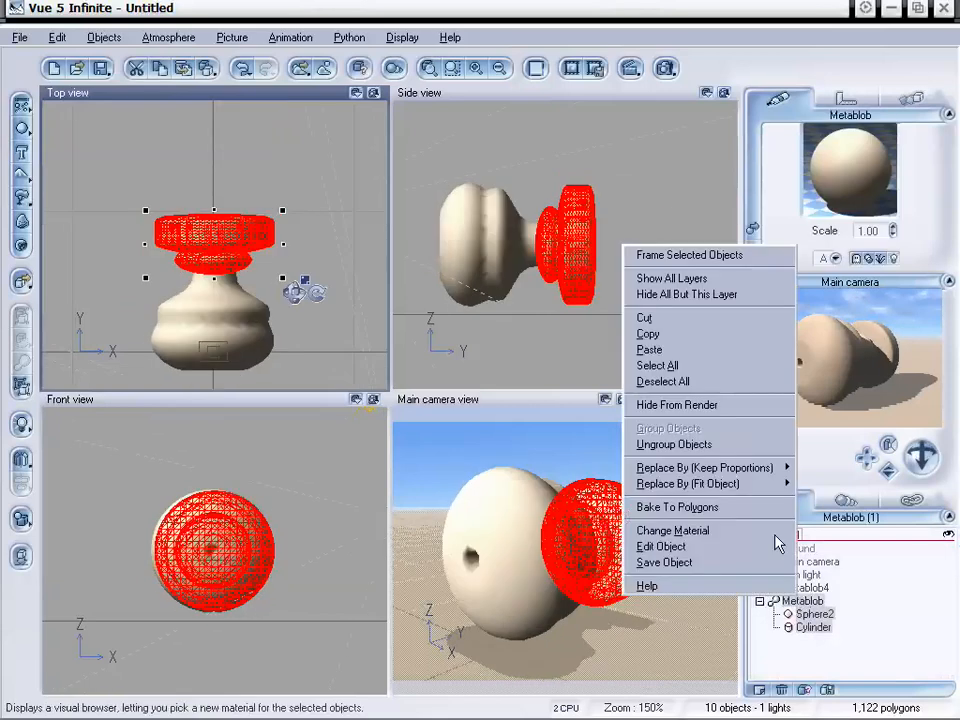
click(727, 452)
Add a tiny sphere near the edge of the base cylinder's front face, and place a duplicate on the opposite side.
click(24, 130)
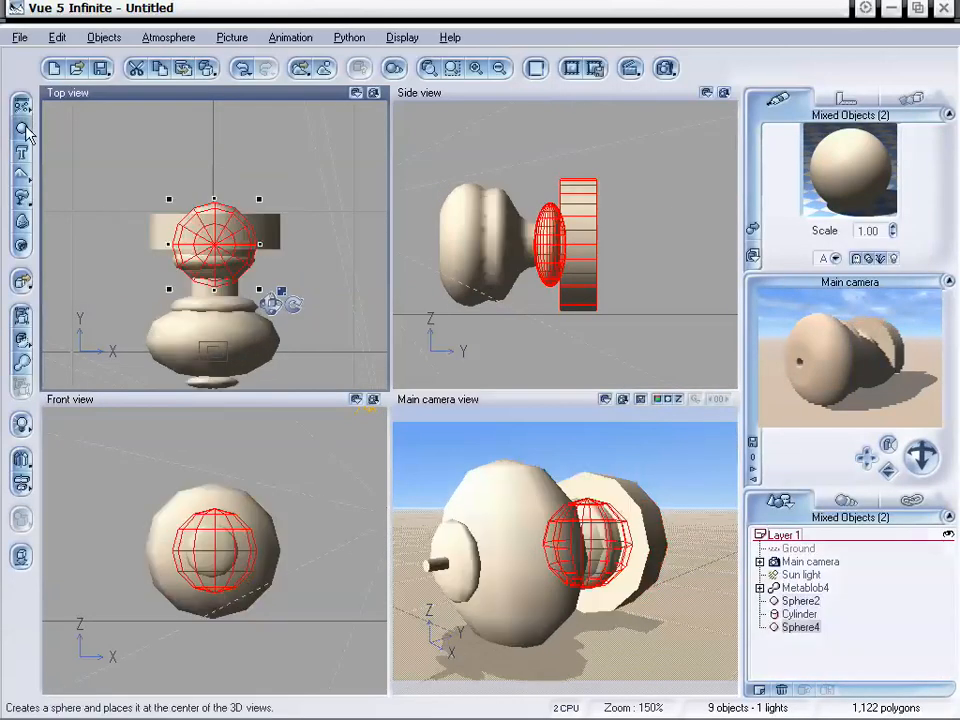
click(24, 130)
drag(223, 240, 268, 253)
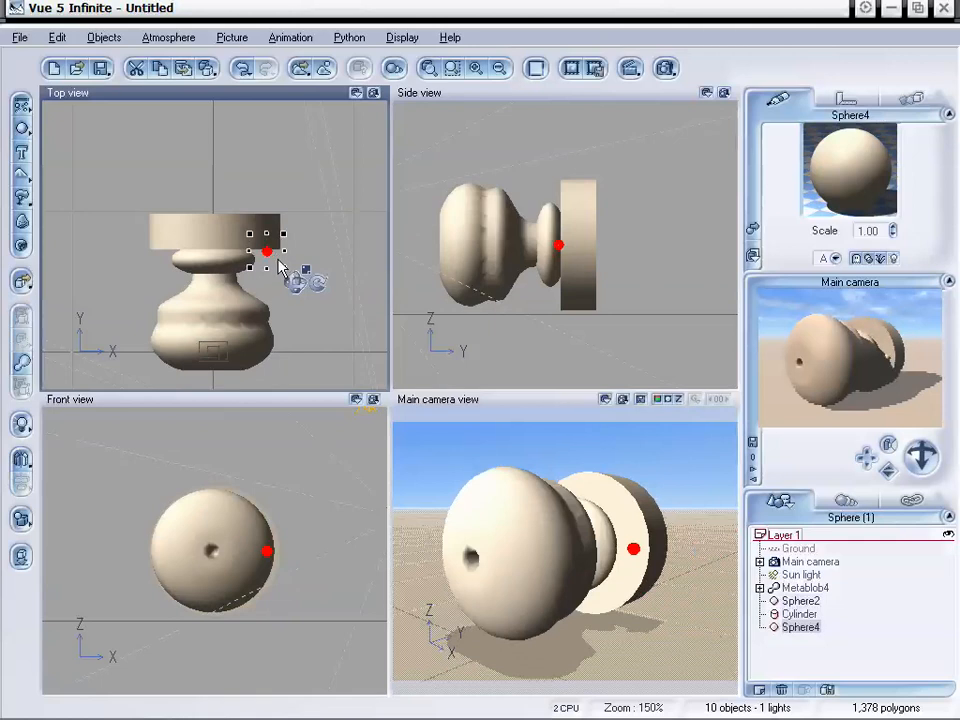
key(ctrl+d)
drag(266, 257, 161, 253)
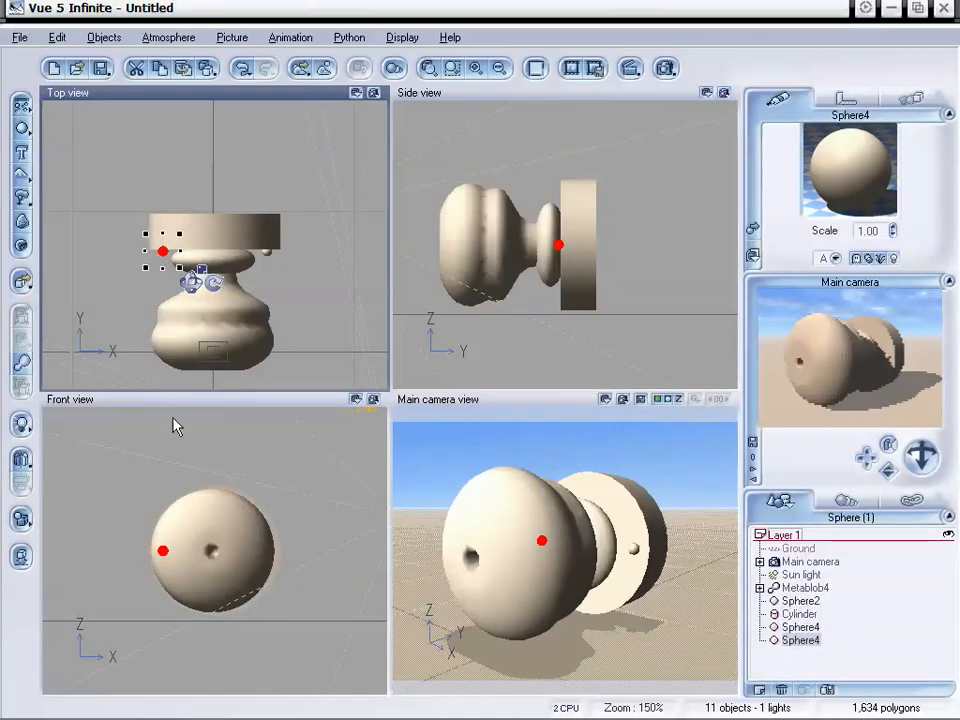
Combine the base cylinder, the rear flattened sphere and the two tiny spheres into one metablob.
click(70, 565)
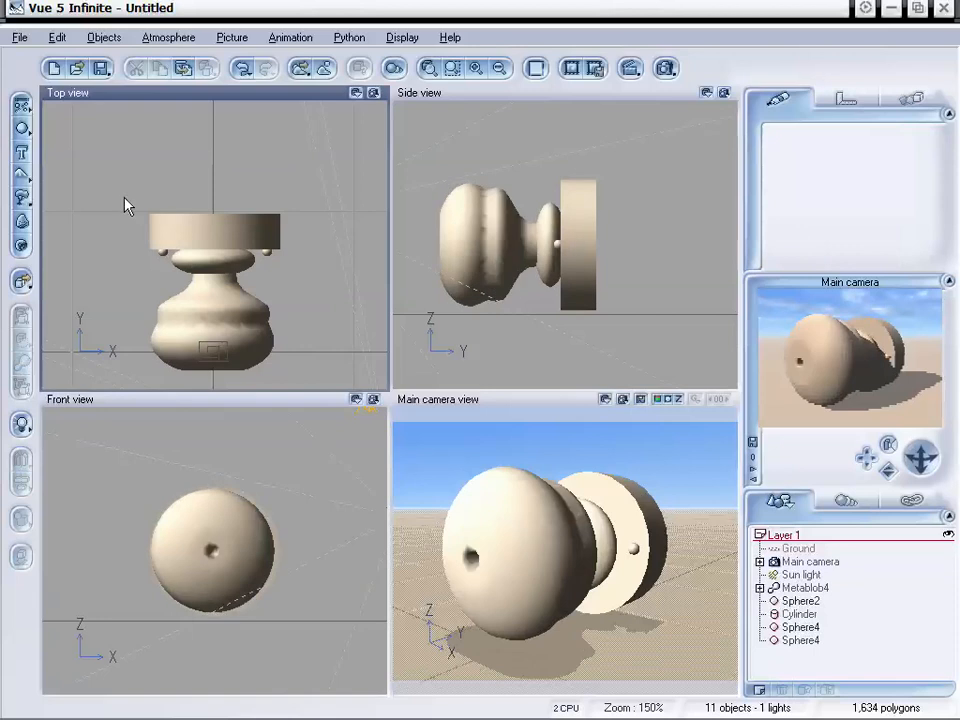
drag(240, 262, 308, 276)
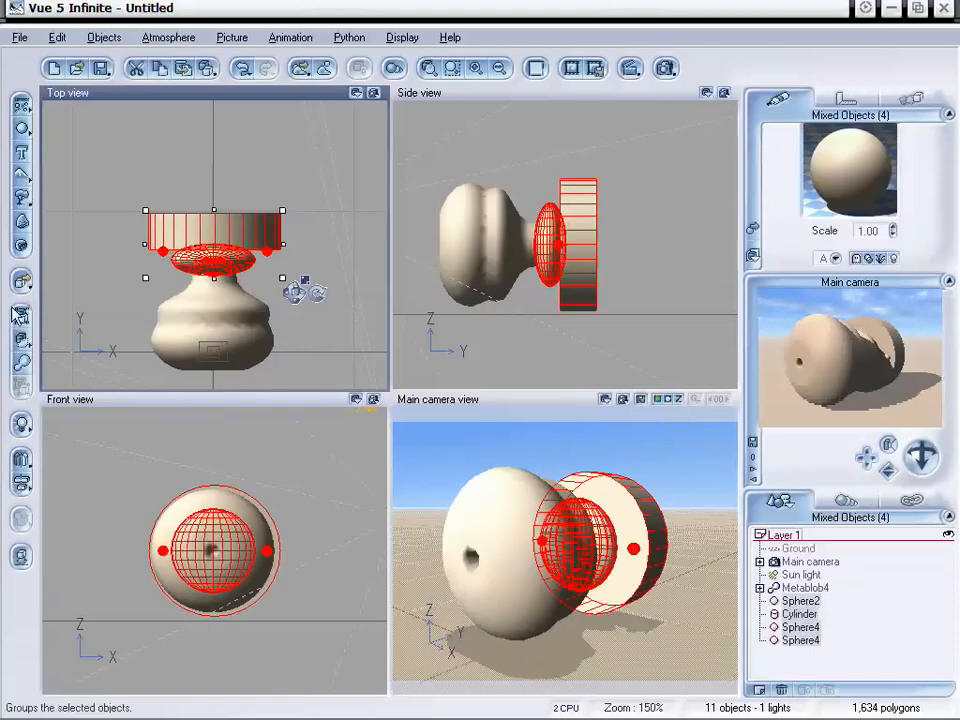
click(20, 363)
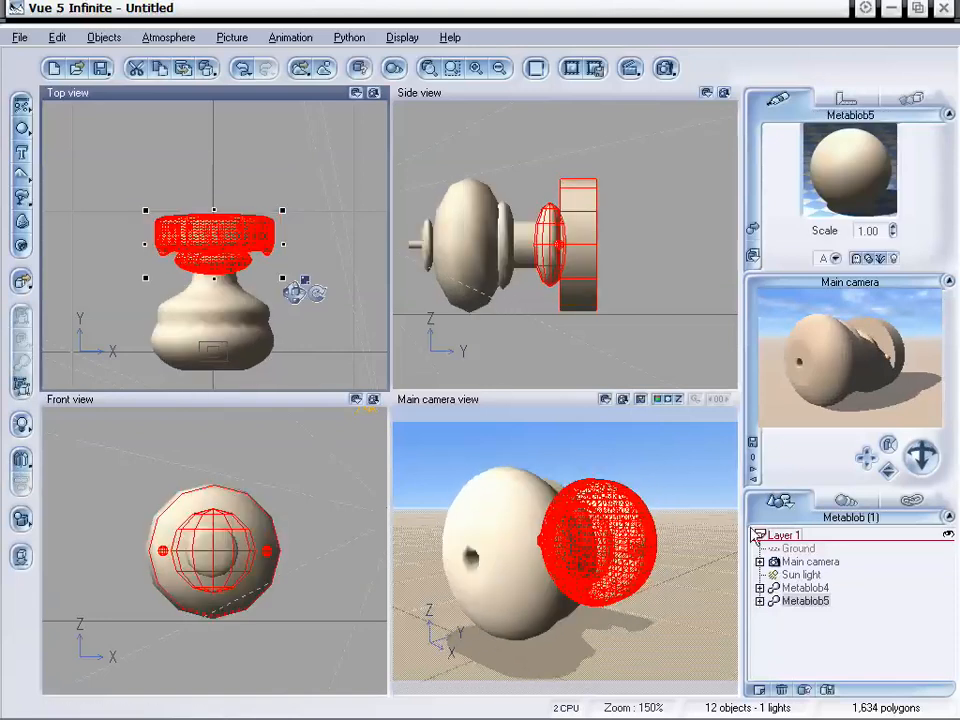
Set the two tiny spheres in the base metablob to the Subtractive effect so they carve screw holes.
click(760, 601)
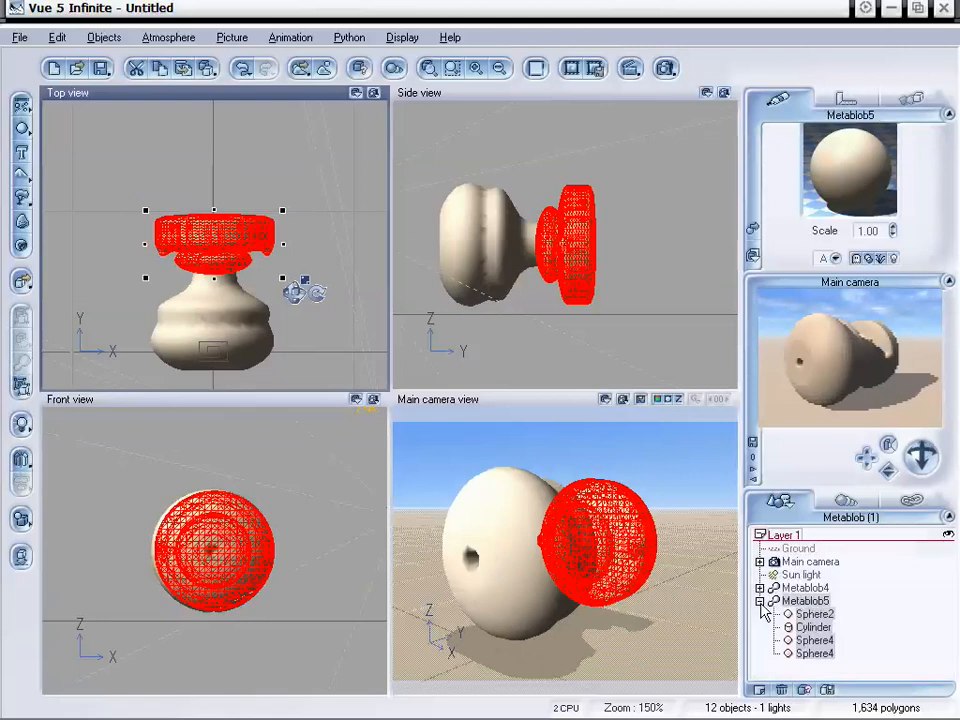
click(812, 653)
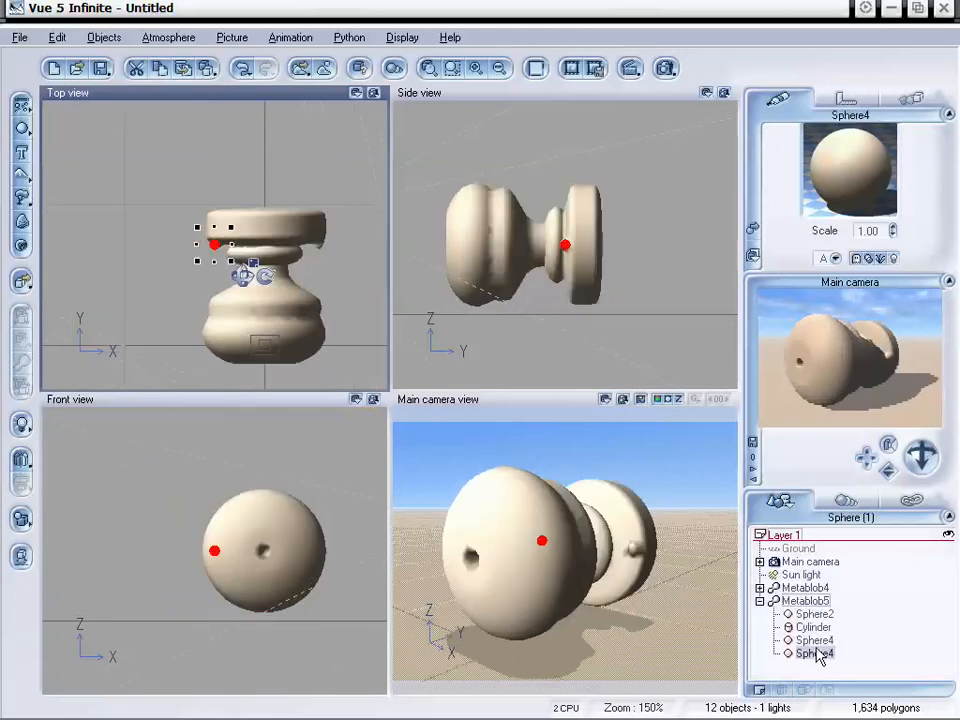
ctrl+click(813, 640)
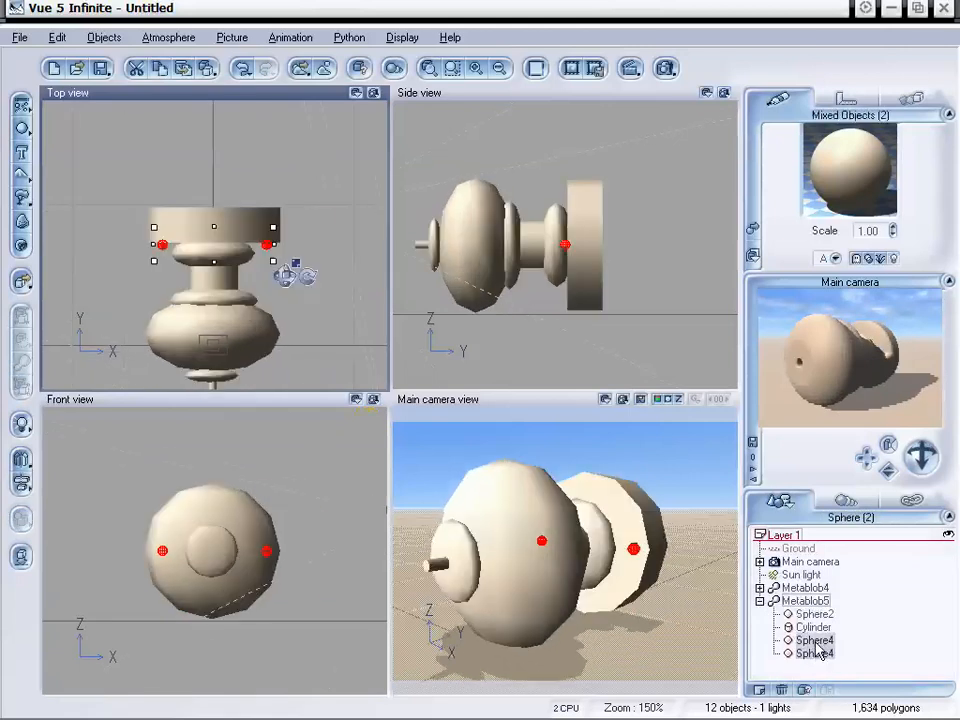
double_click(265, 244)
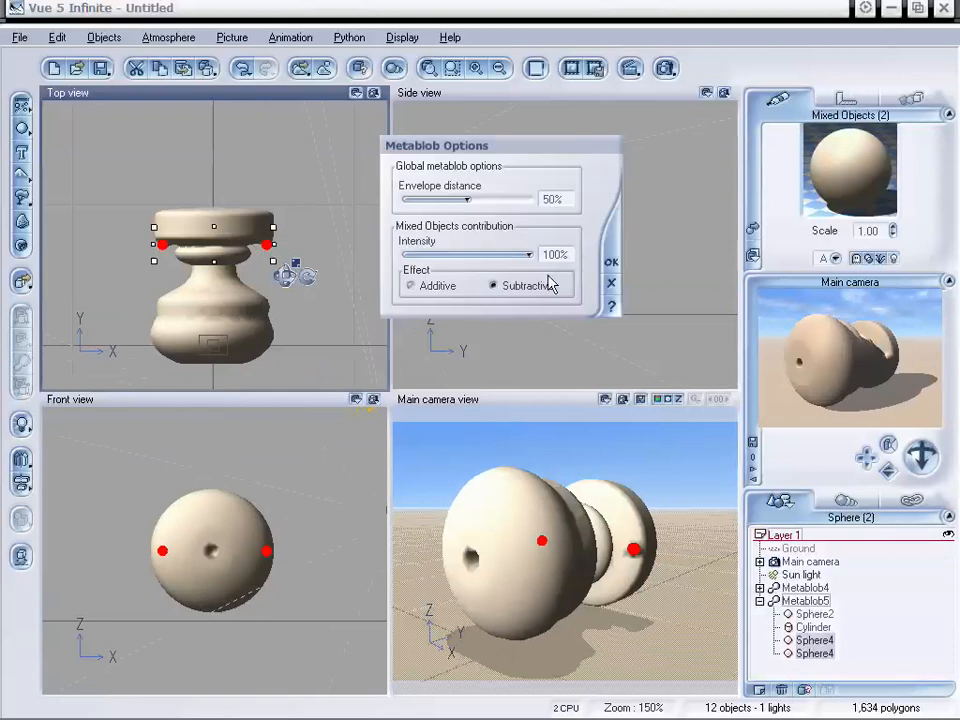
click(611, 262)
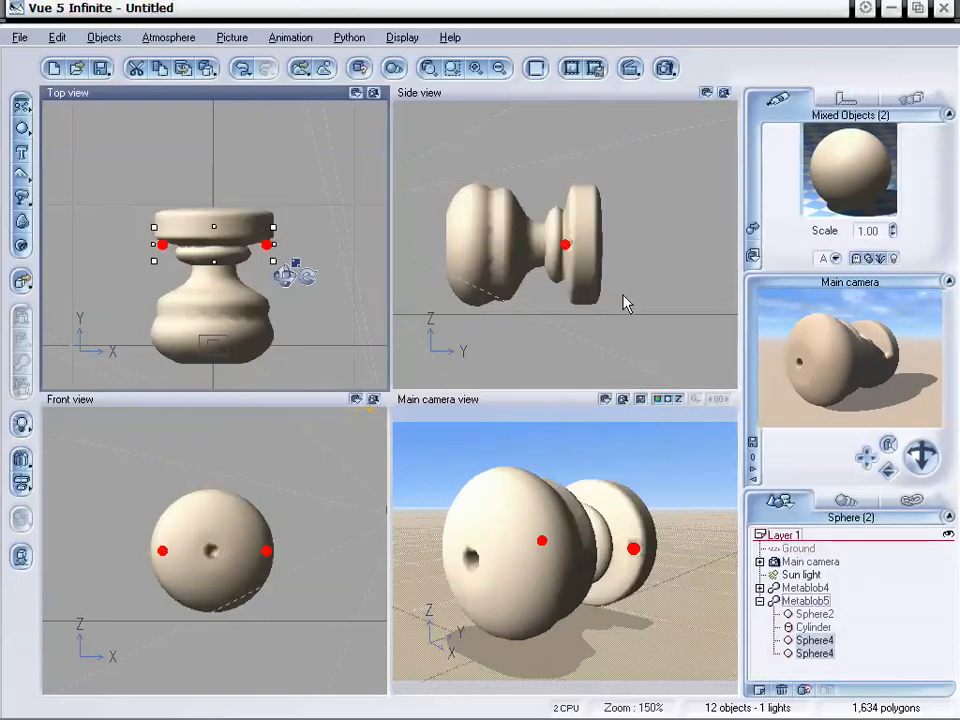
Render the doorknob from a higher main camera angle, and move the camera closer to the base.
drag(909, 467, 918, 460)
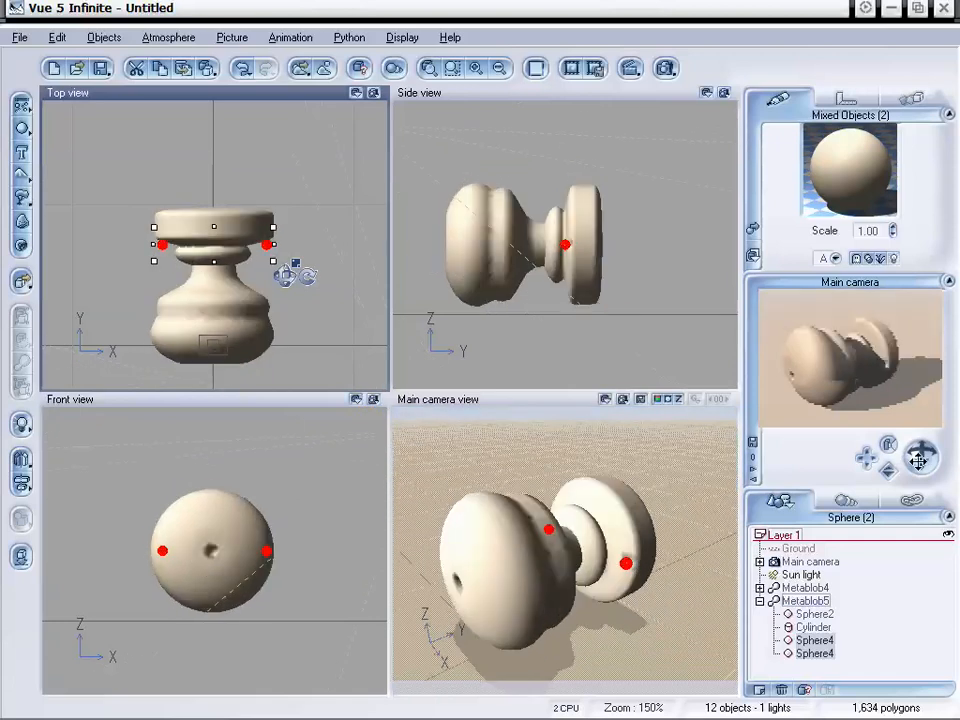
click(665, 67)
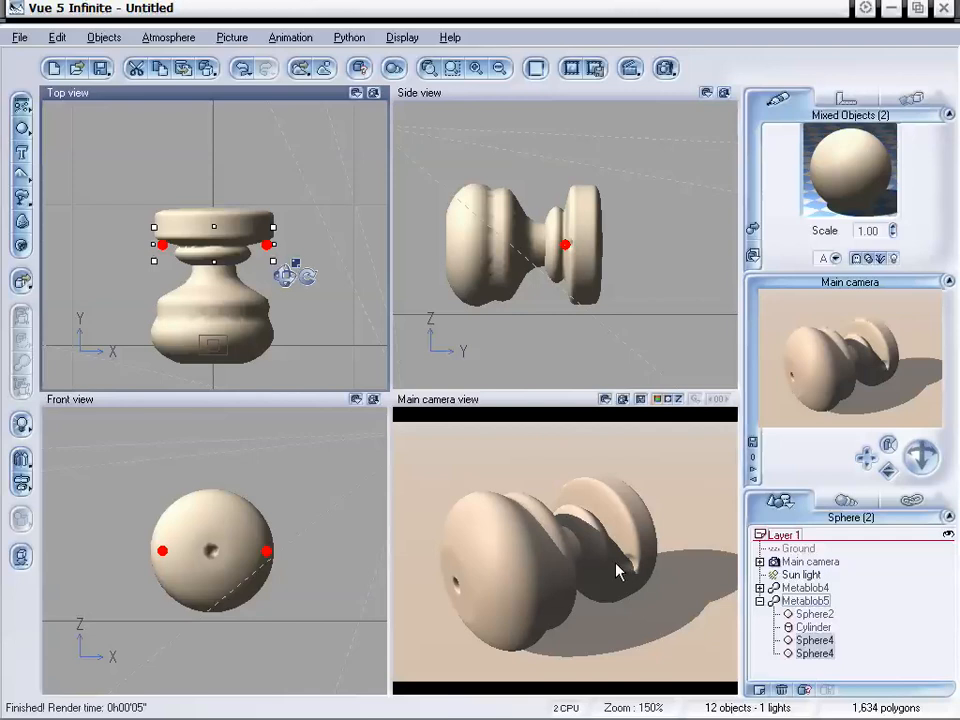
drag(888, 470, 867, 460)
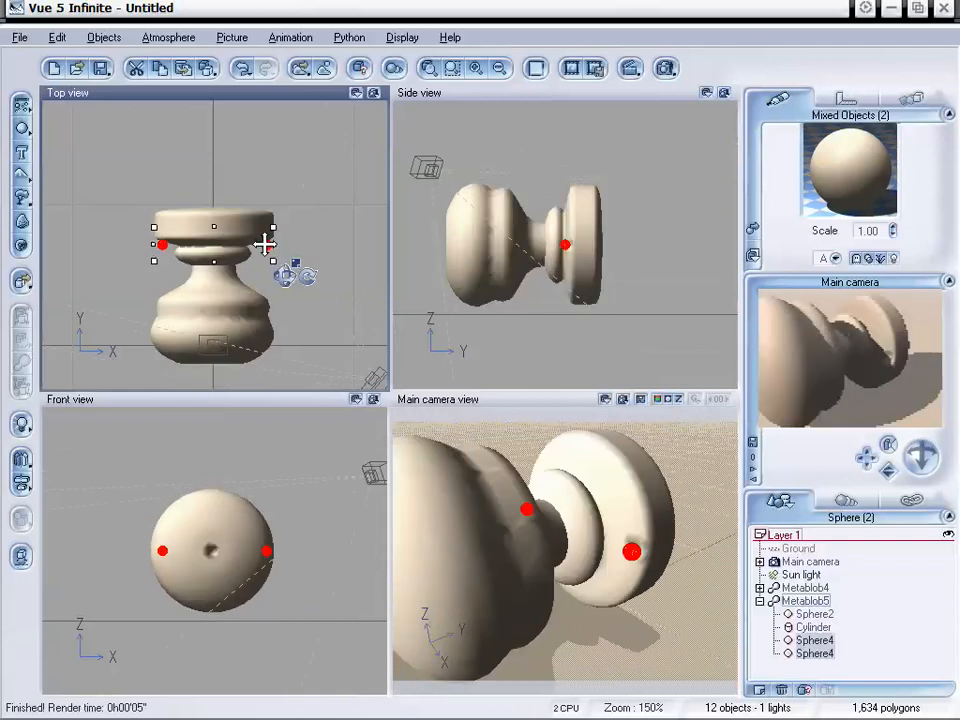
Move both subtractive spheres slightly deeper into the base, and shift each one a little inward from the rim.
drag(264, 244, 267, 237)
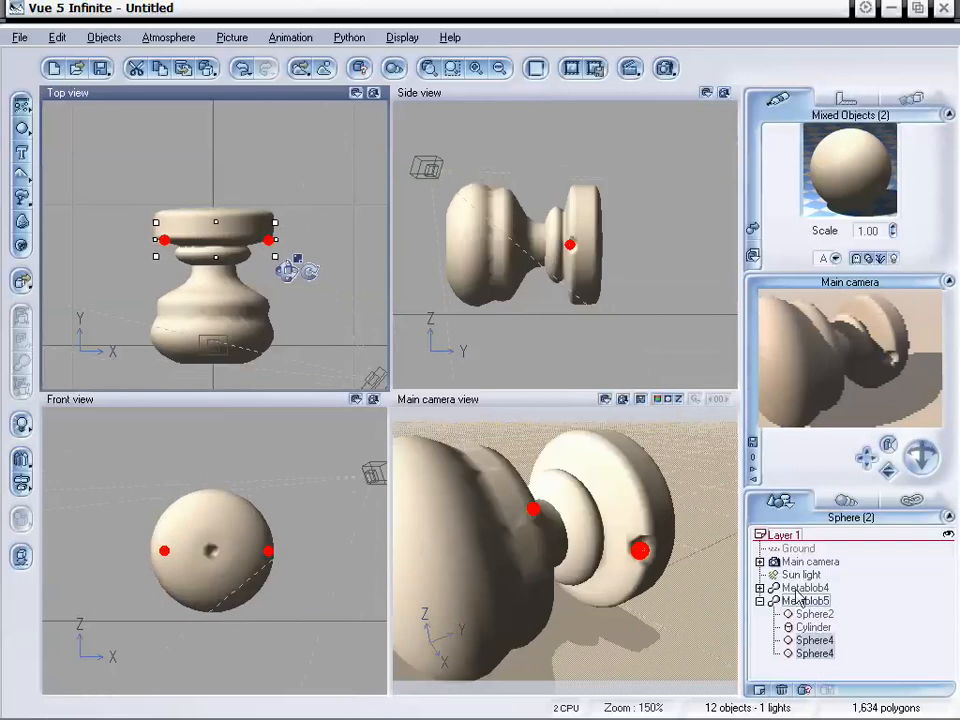
click(813, 653)
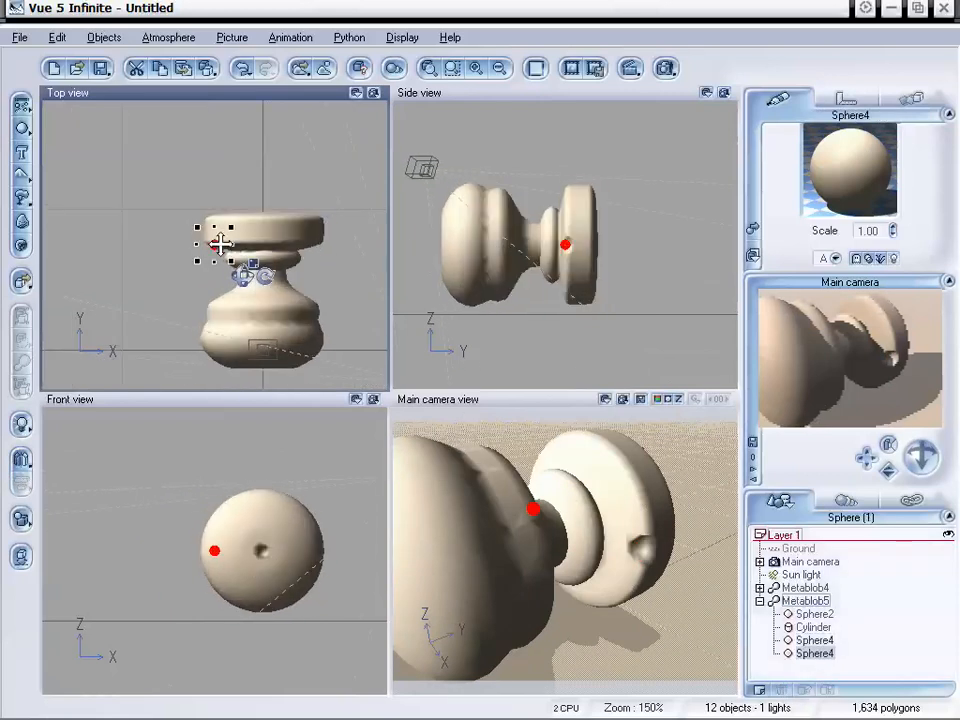
drag(213, 244, 222, 244)
click(822, 640)
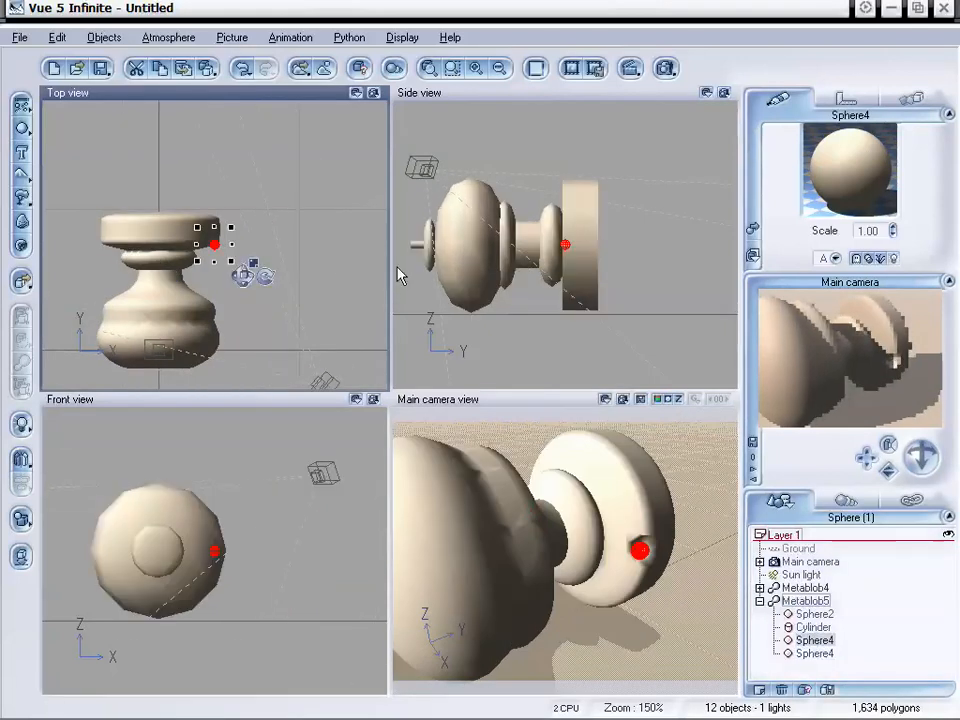
drag(212, 242, 209, 244)
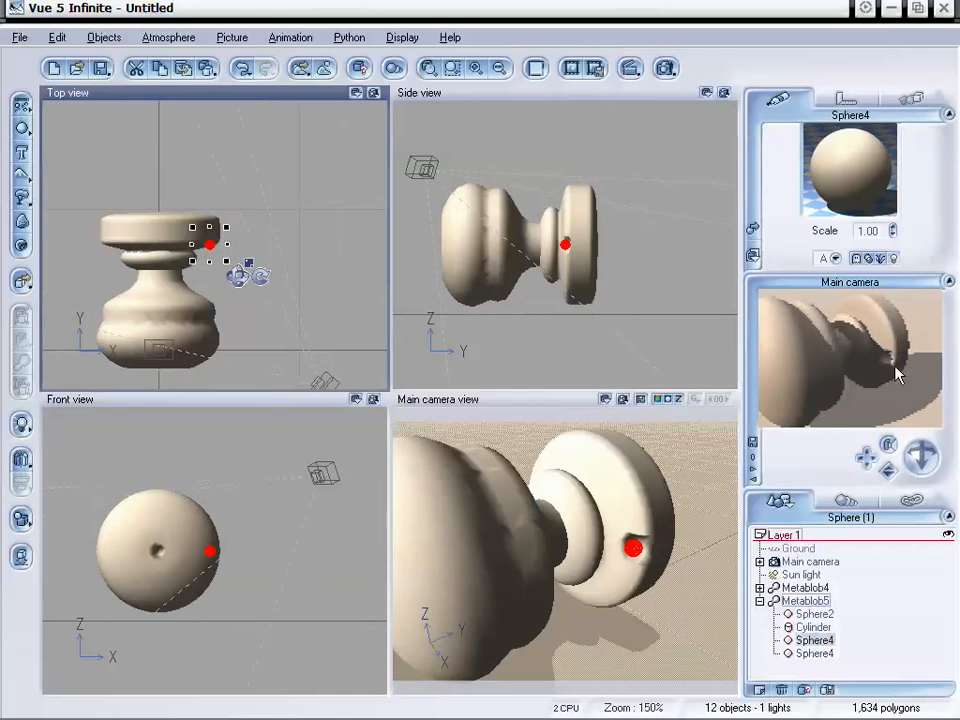
Add a new sphere beside the base, shrink it to screw-head size and flatten it along the knob's axis.
click(893, 614)
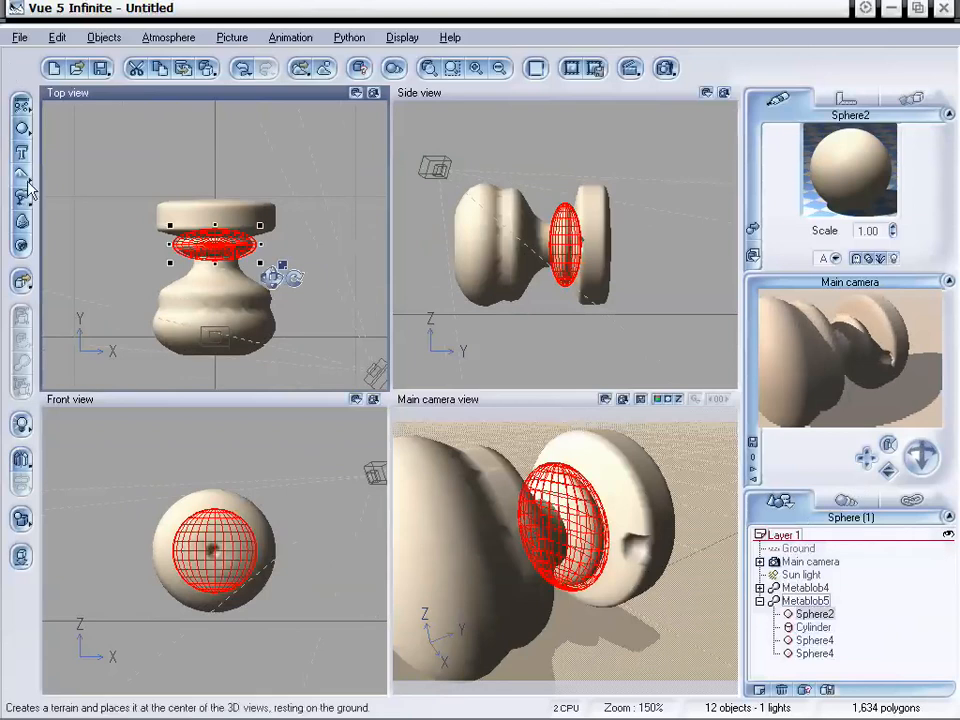
click(23, 129)
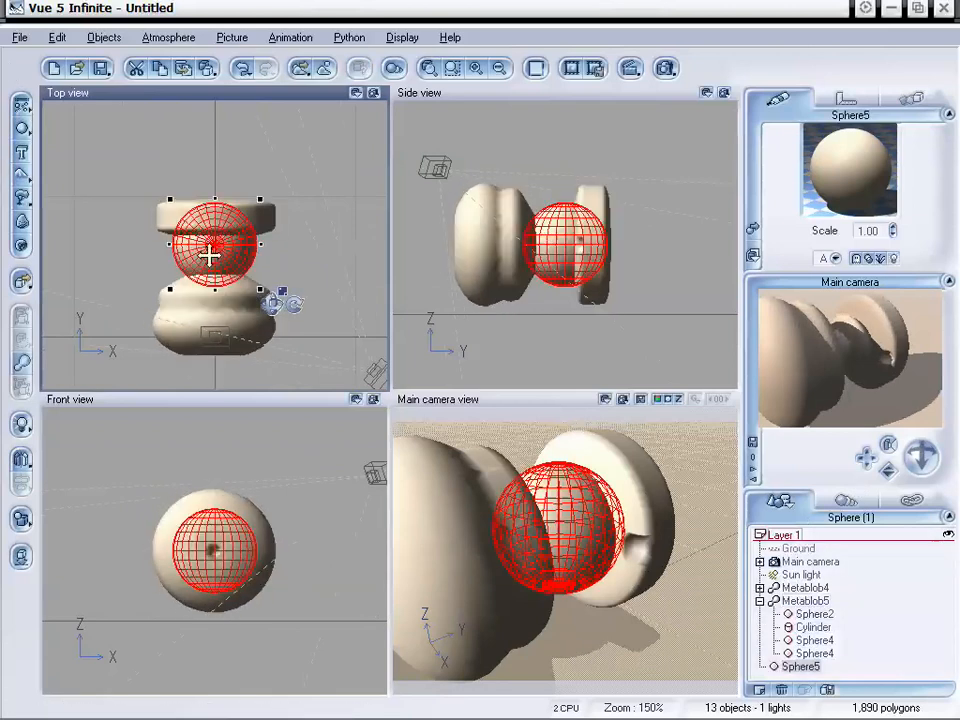
drag(210, 253, 332, 165)
mouse_move(298, 128)
mouse_down()
mouse_move(321, 184)
mouse_move(309, 238)
mouse_up()
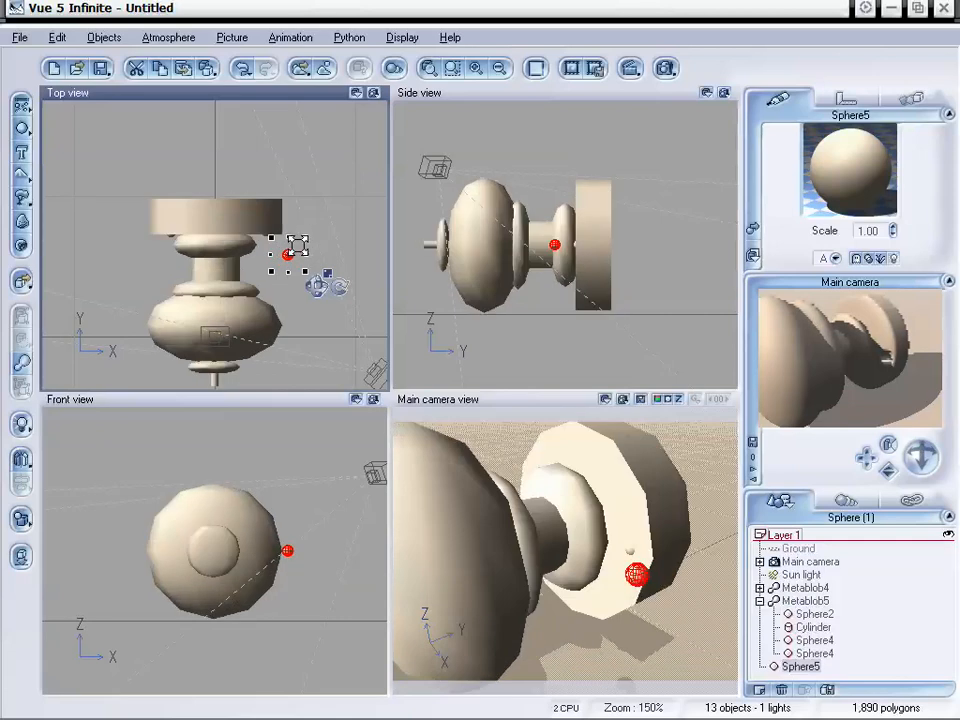
drag(290, 240, 297, 262)
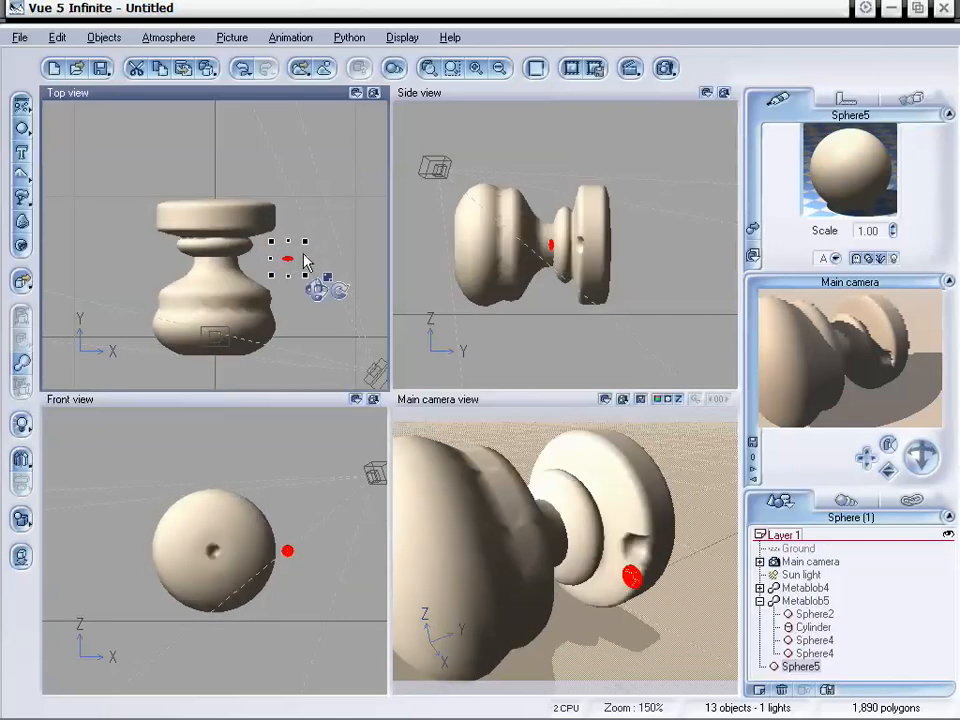
Add a cube and shrink it to a narrow bar touching the front of the small flattened sphere.
click(476, 67)
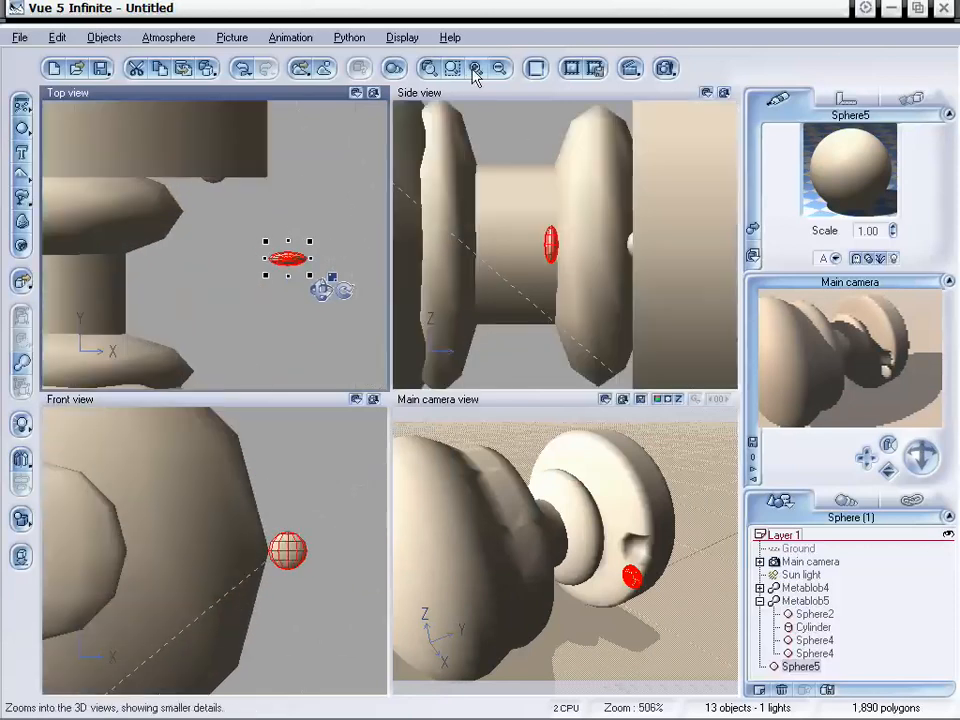
mouse_move(312, 230)
right_down()
mouse_move(291, 208)
mouse_move(312, 233)
right_up()
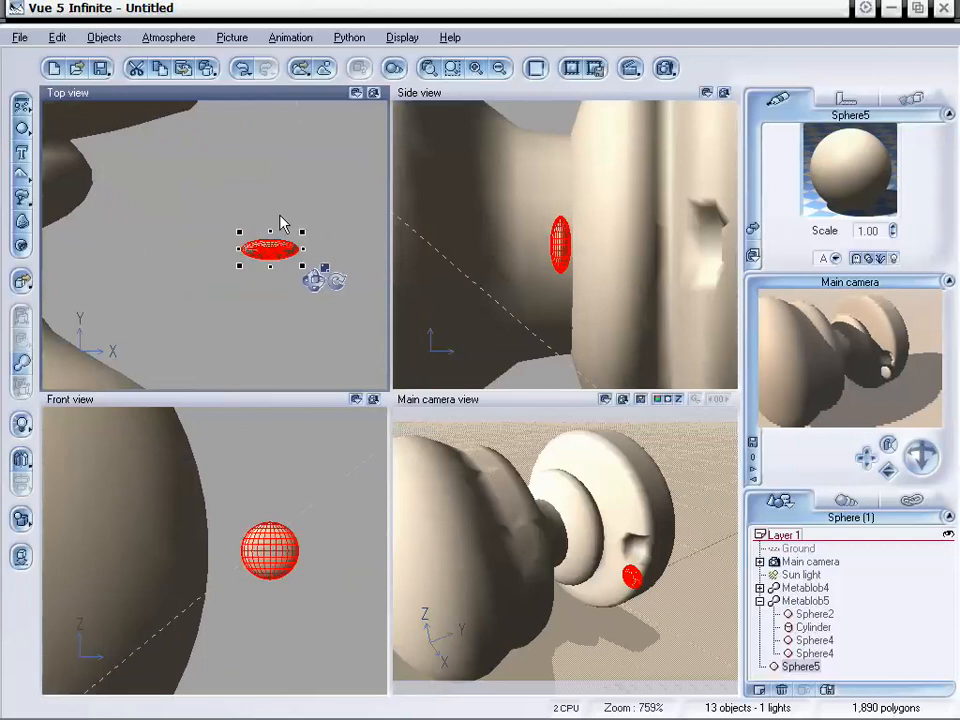
drag(21, 128, 80, 143)
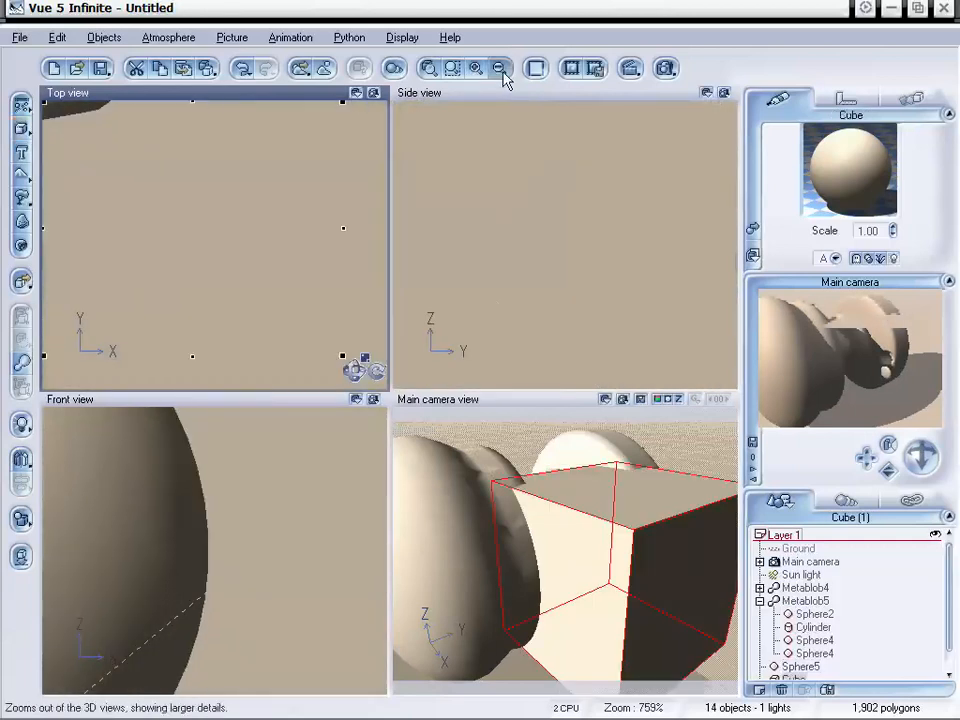
click(499, 68)
click(499, 68)
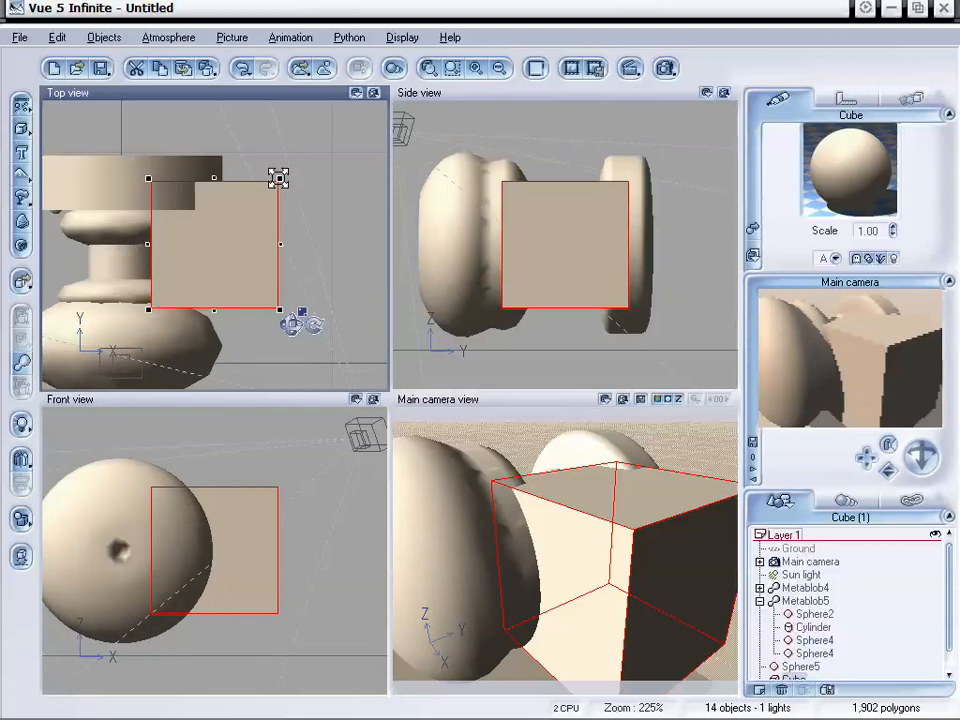
drag(279, 176, 293, 308)
click(476, 68)
click(452, 68)
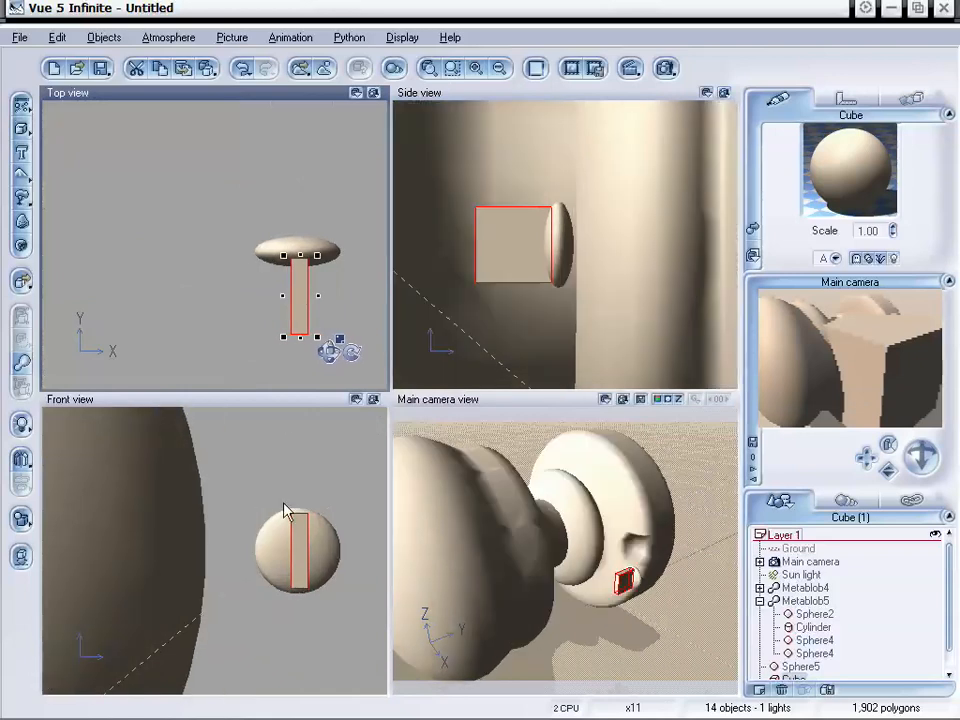
Stretch the bar vertically past both edges of the flattened sphere, and centre it on the sphere's front face.
click(295, 514)
drag(298, 510, 313, 478)
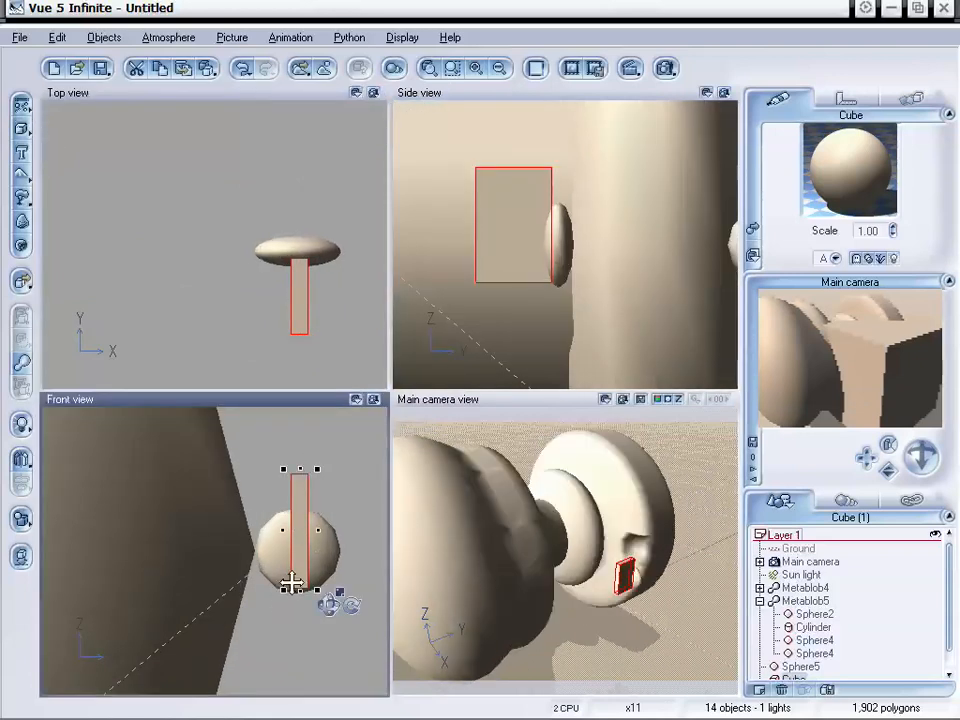
drag(298, 590, 295, 612)
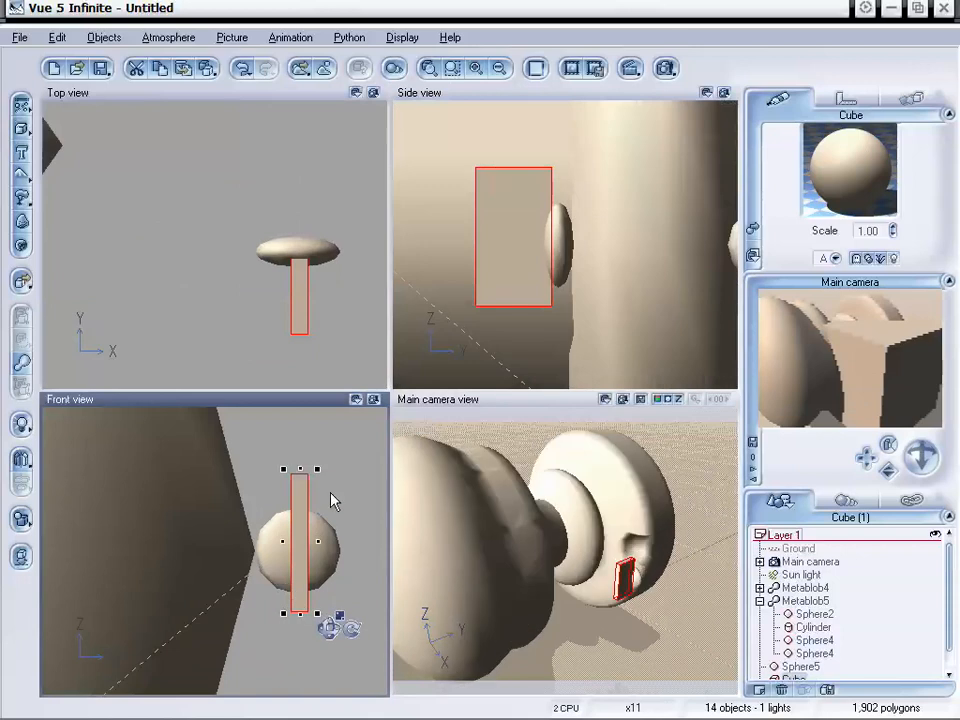
click(300, 313)
drag(295, 305, 297, 305)
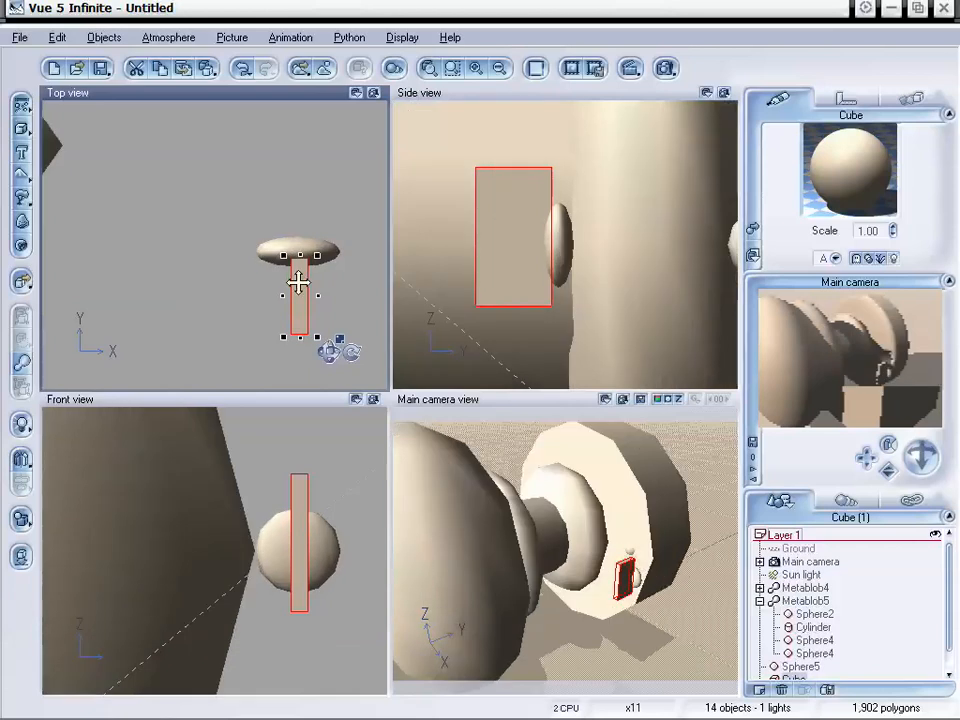
drag(297, 284, 296, 282)
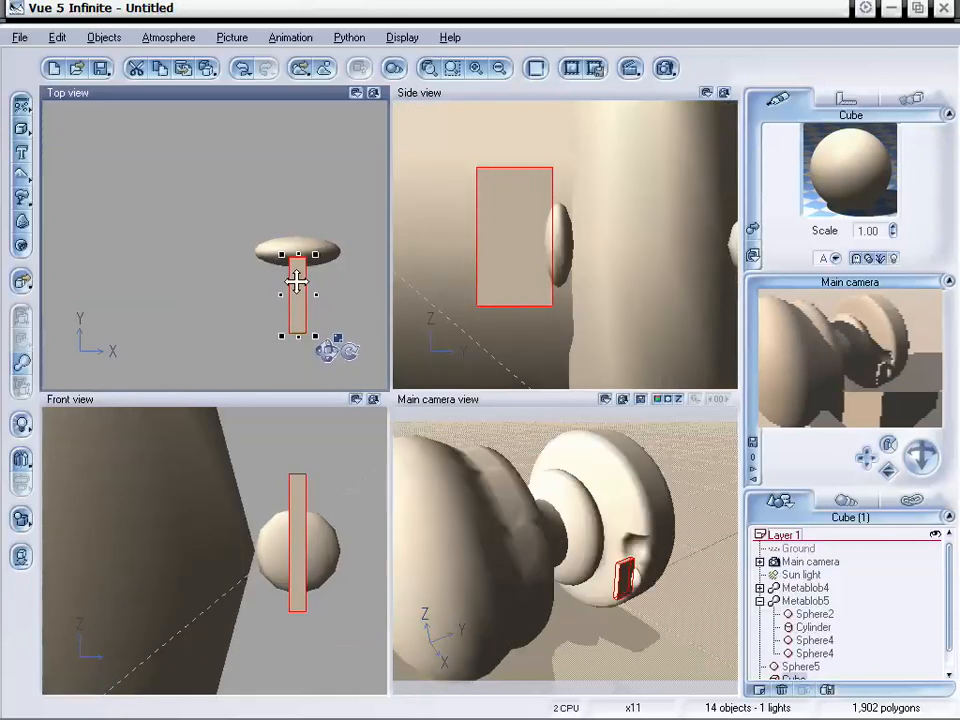
Subtract the bar from the flattened sphere with a Boolean difference to cut a screw slot.
click(277, 254)
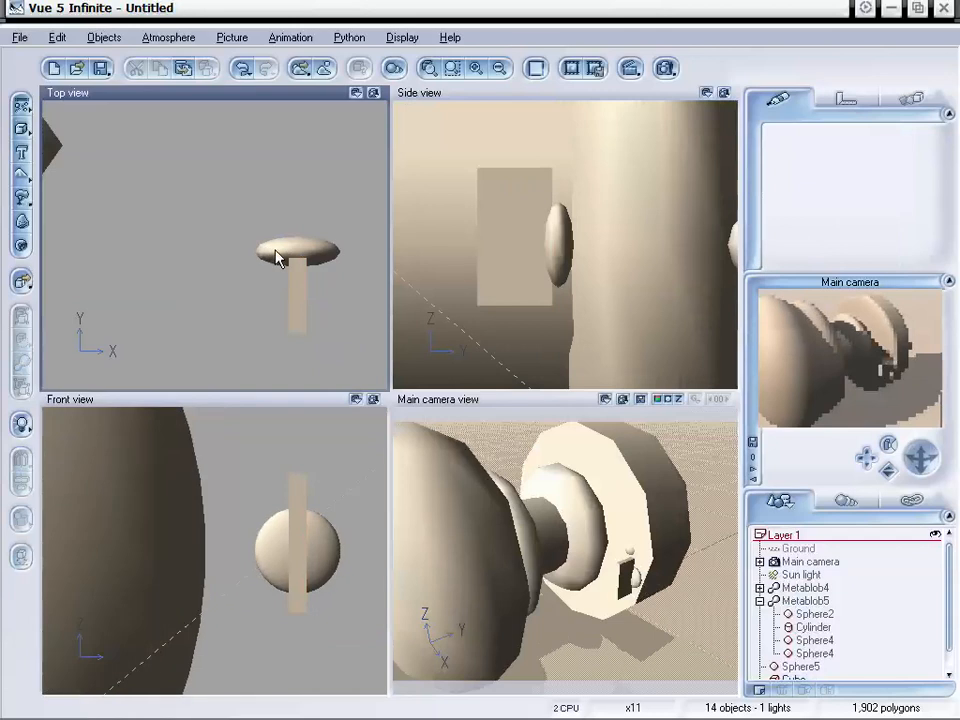
click(280, 257)
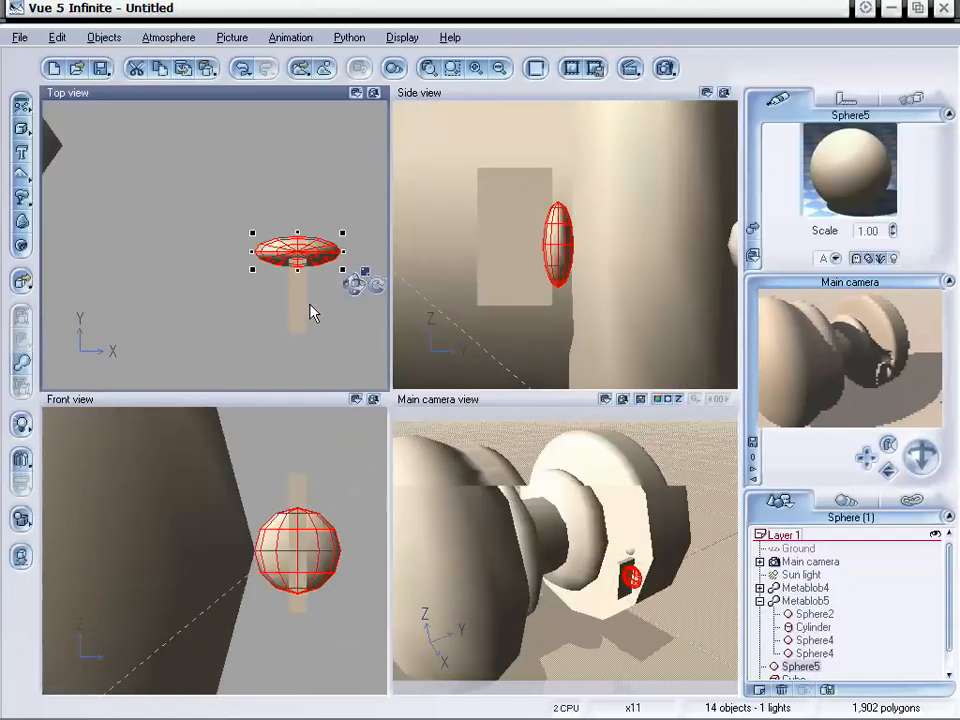
shift+click(301, 305)
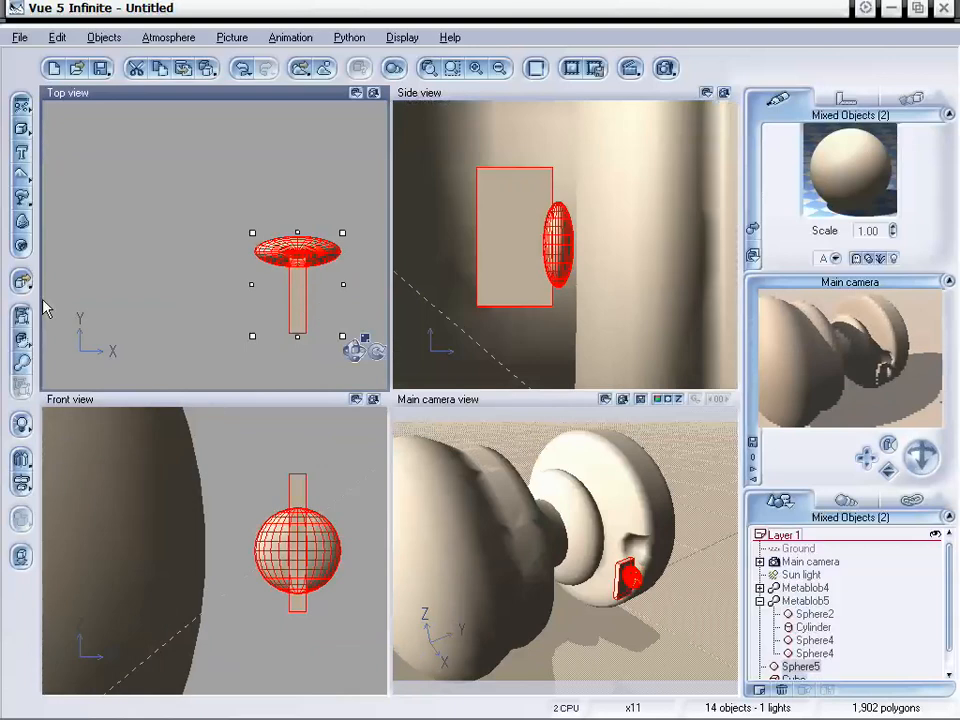
click(22, 343)
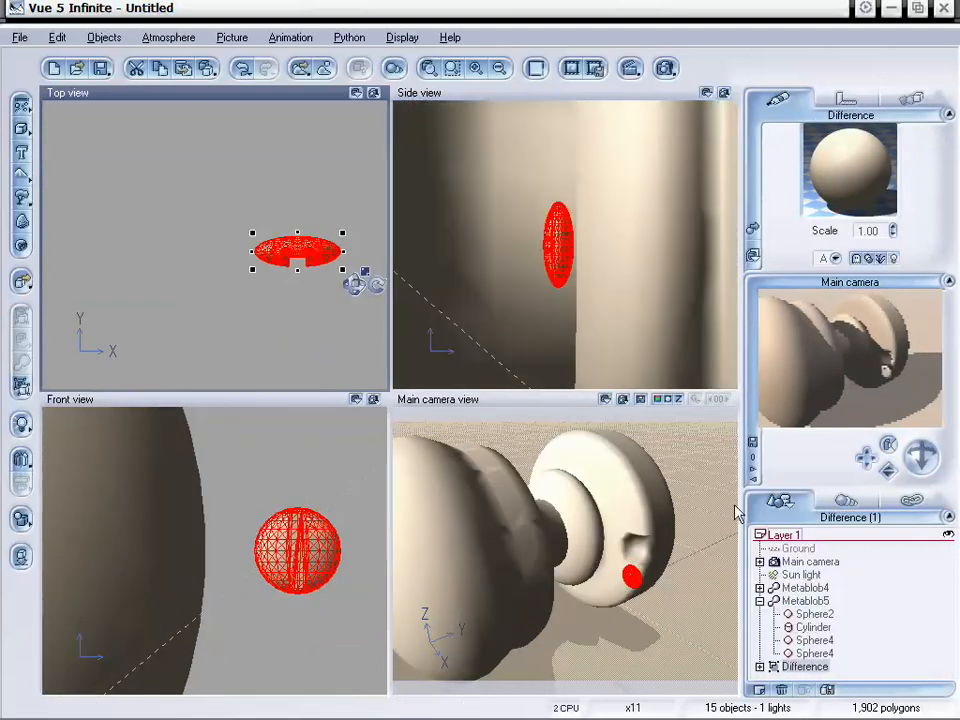
Place the slotted screw head in one screw hole of the base, and put a duplicate in the opposite hole.
click(814, 613)
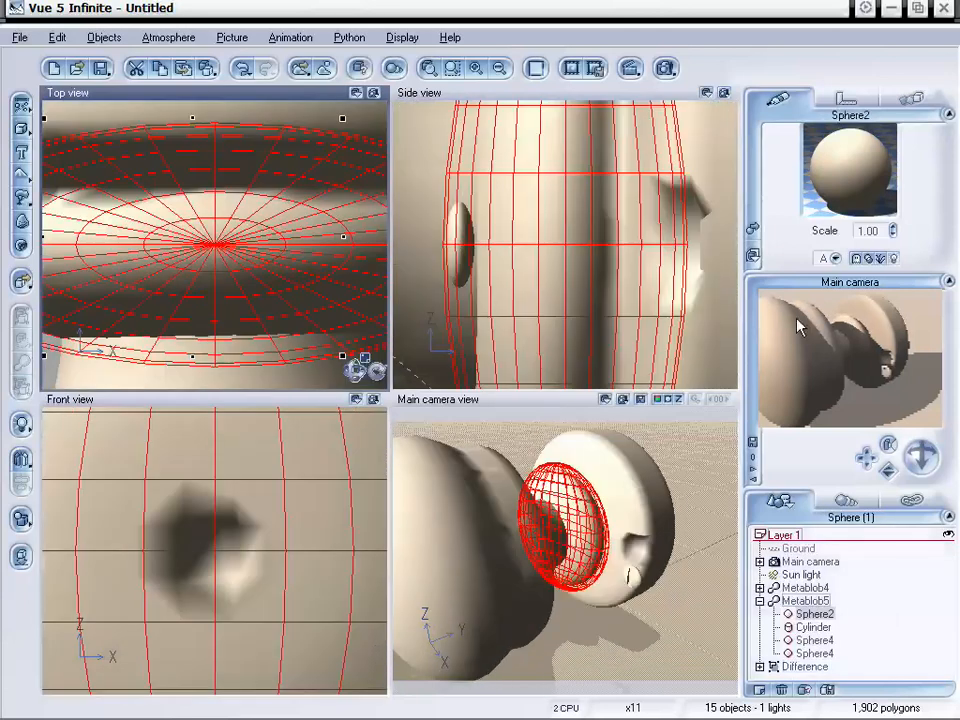
mouse_move(921, 456)
mouse_down()
mouse_move(921, 468)
mouse_move(908, 468)
mouse_up()
click(805, 666)
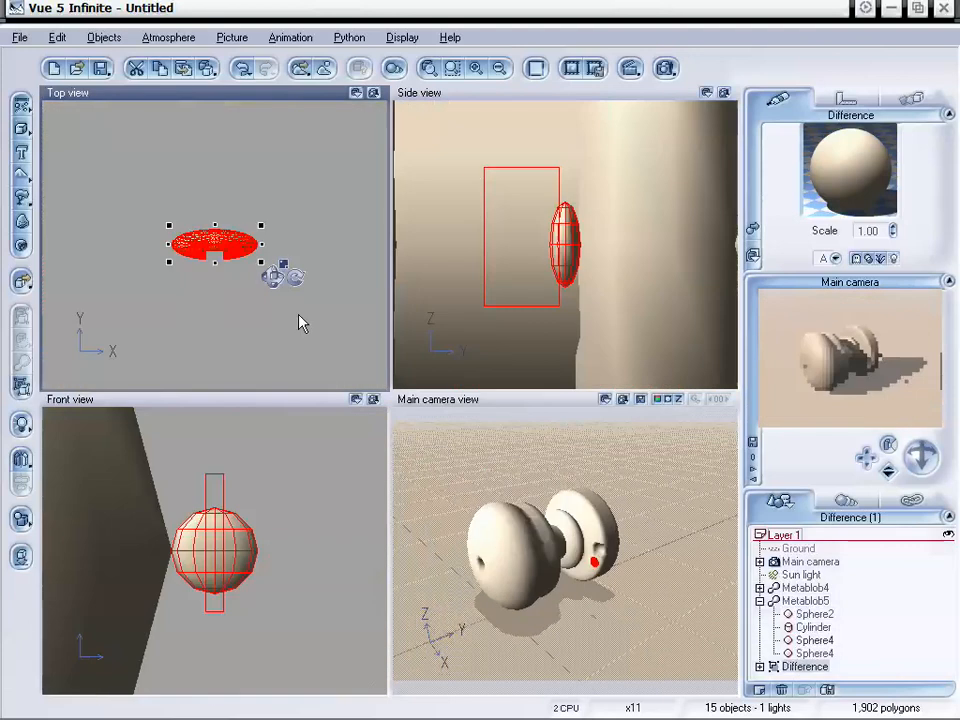
click(497, 68)
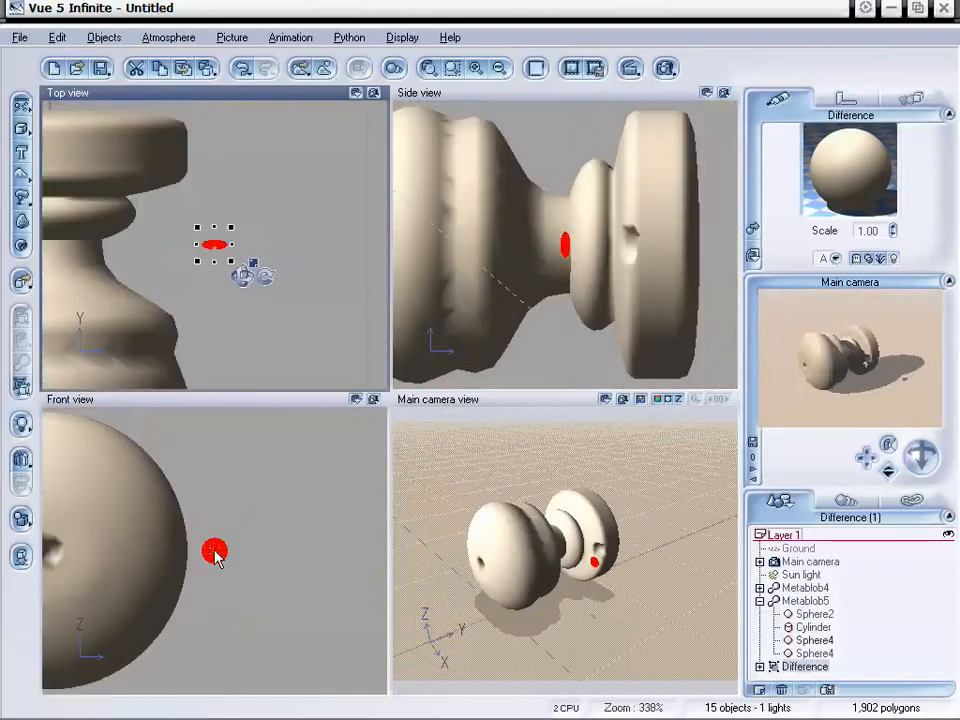
drag(218, 244, 165, 189)
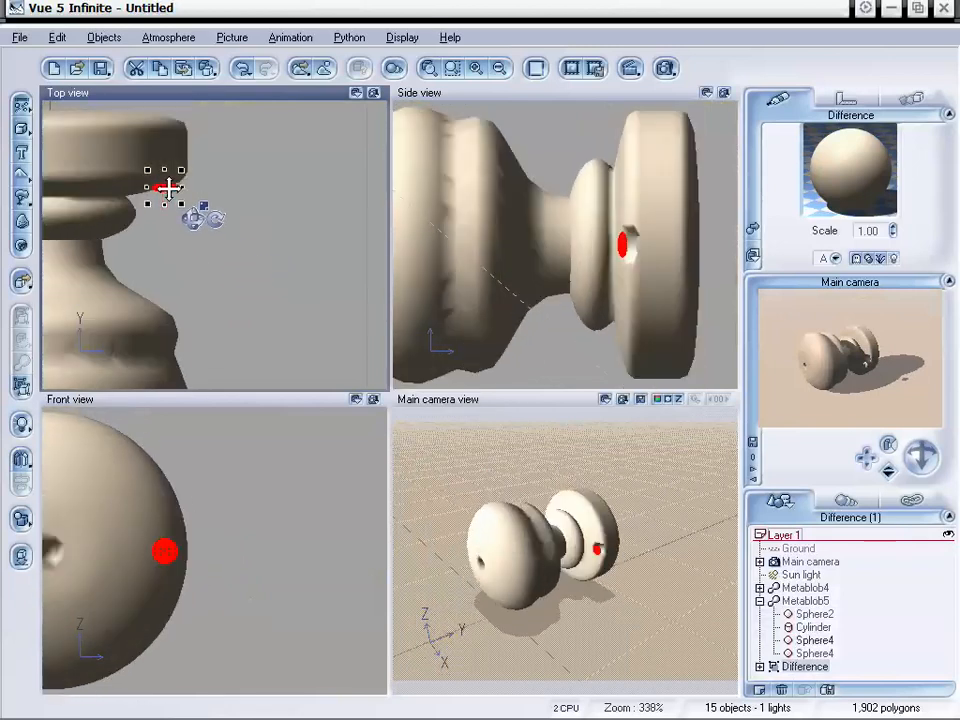
right_drag(175, 253, 326, 261)
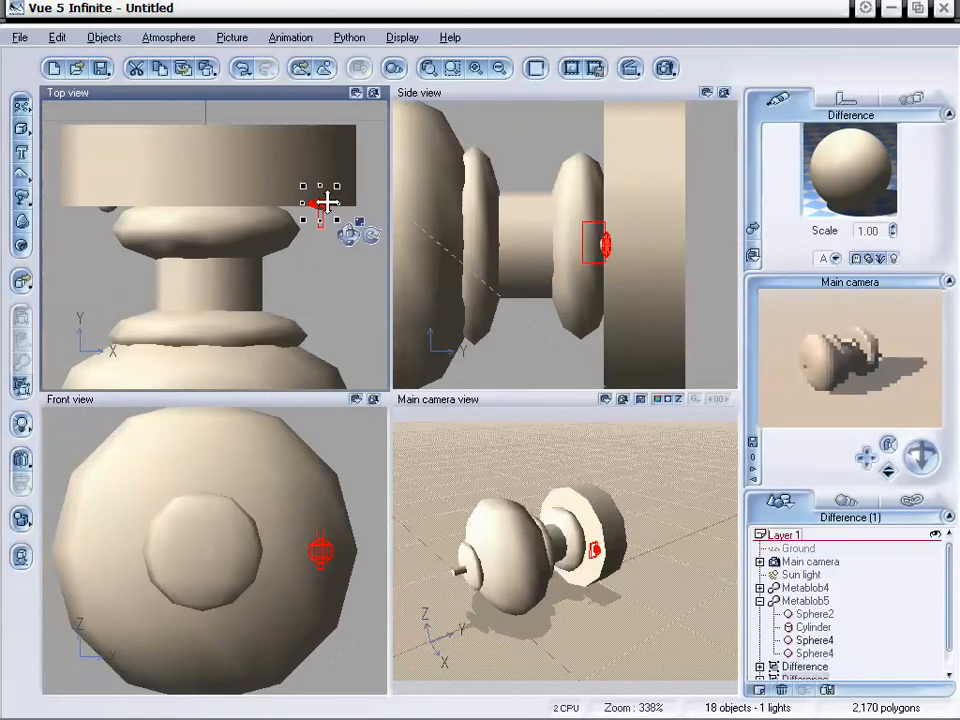
drag(318, 205, 107, 205)
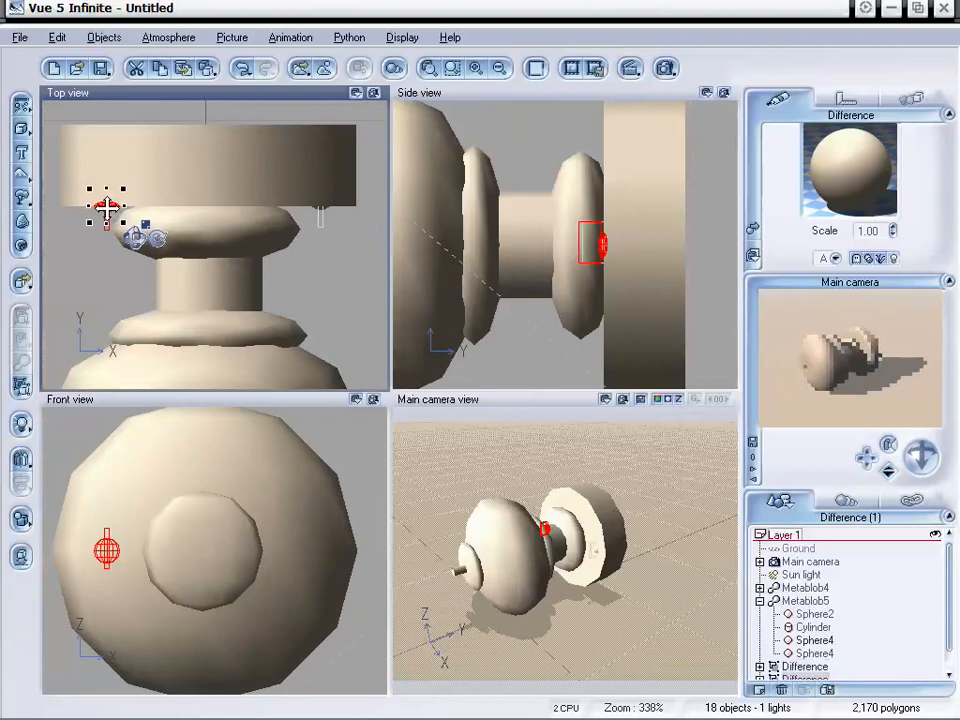
Select both metablobs and both slotted screw heads, and assign them the polished golden material listed just before Brass in the Metals collection.
right_click(110, 210)
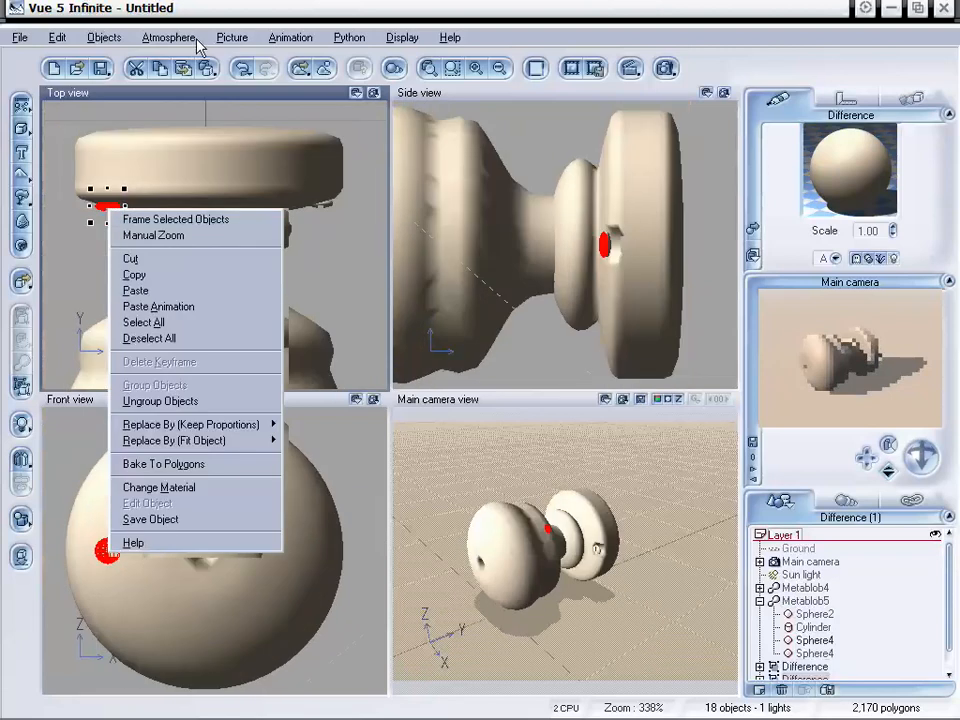
click(217, 7)
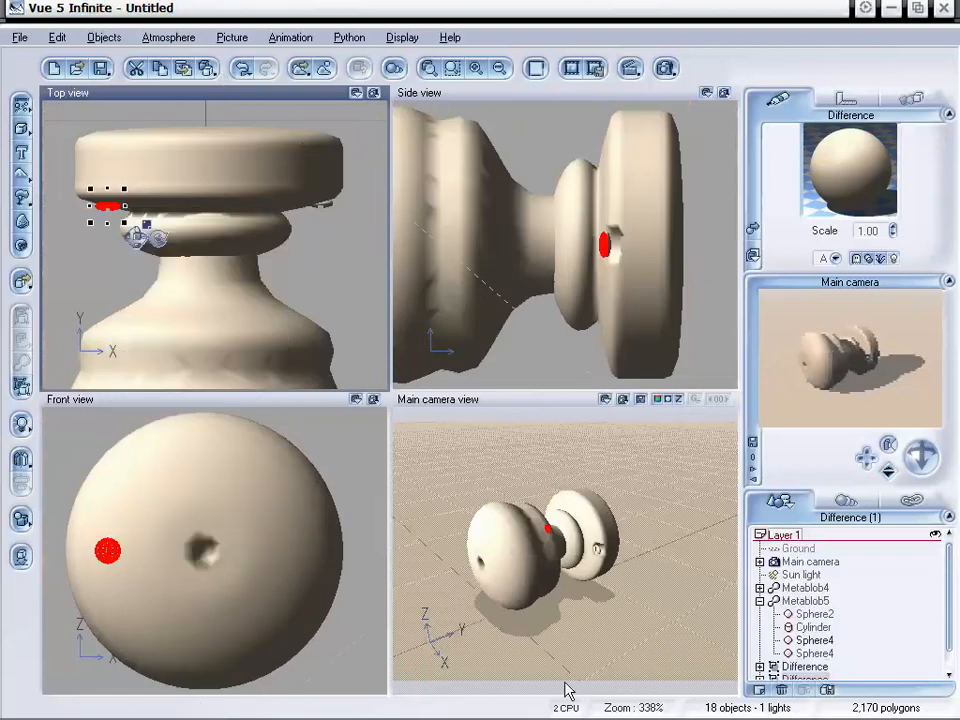
click(806, 591)
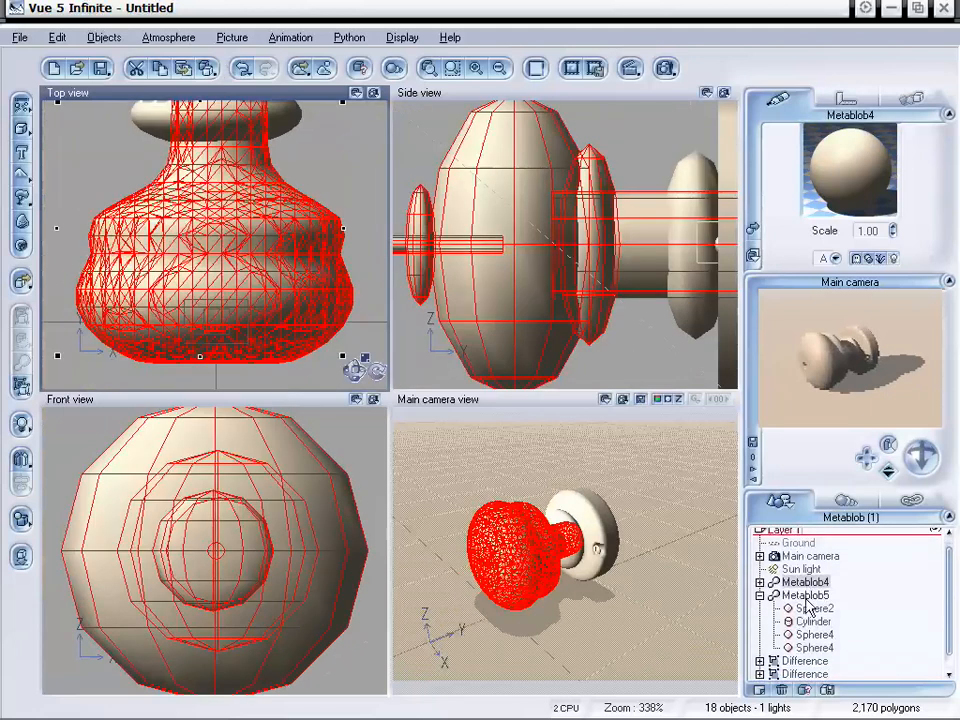
shift+click(803, 672)
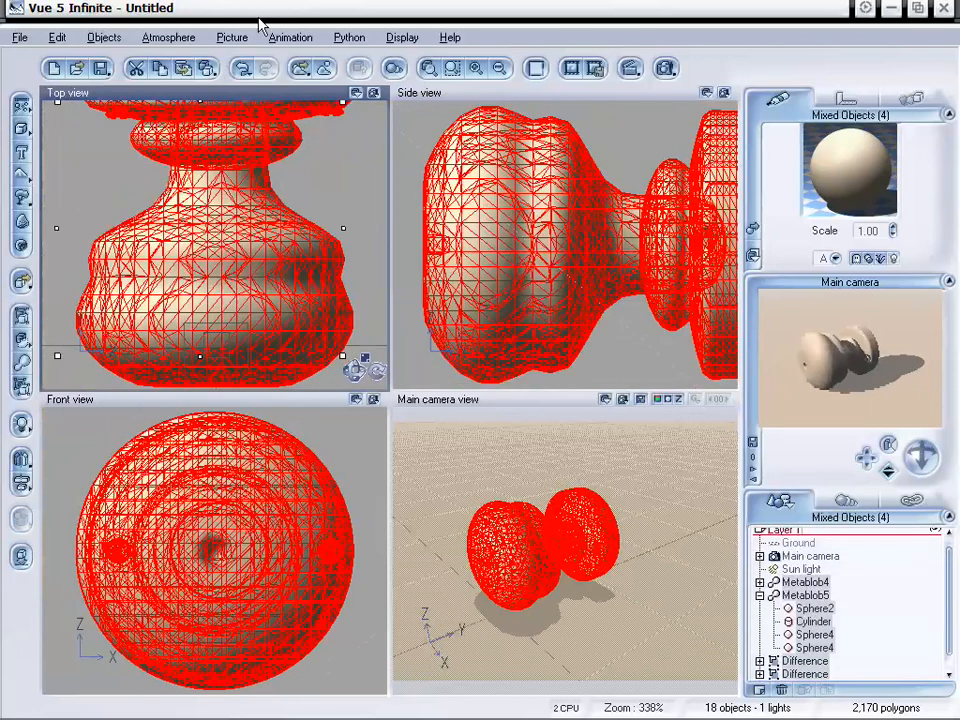
click(752, 228)
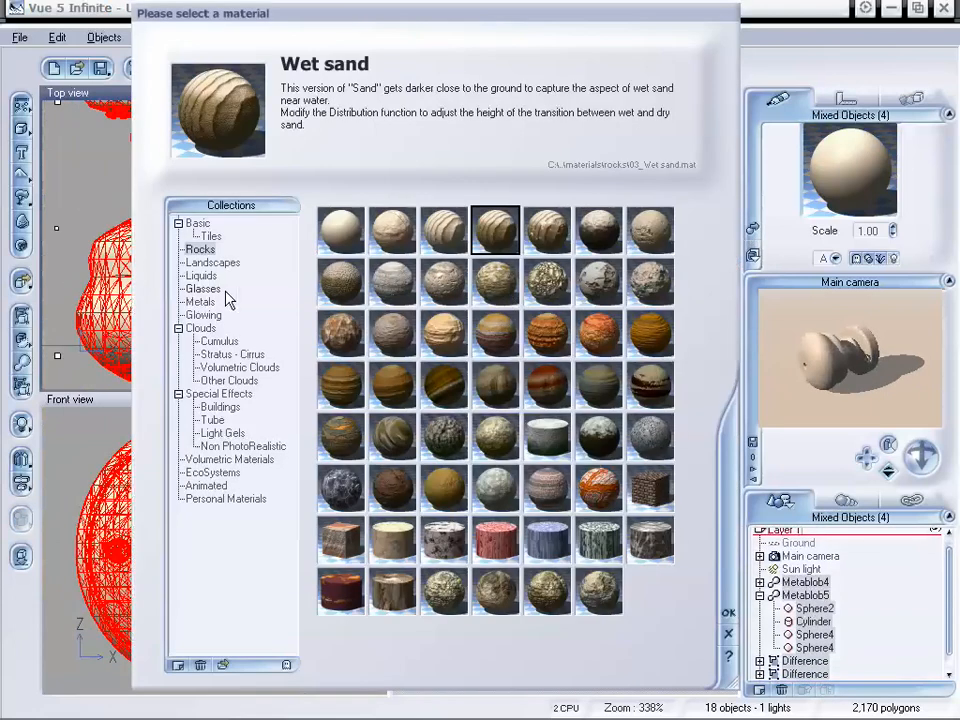
click(201, 302)
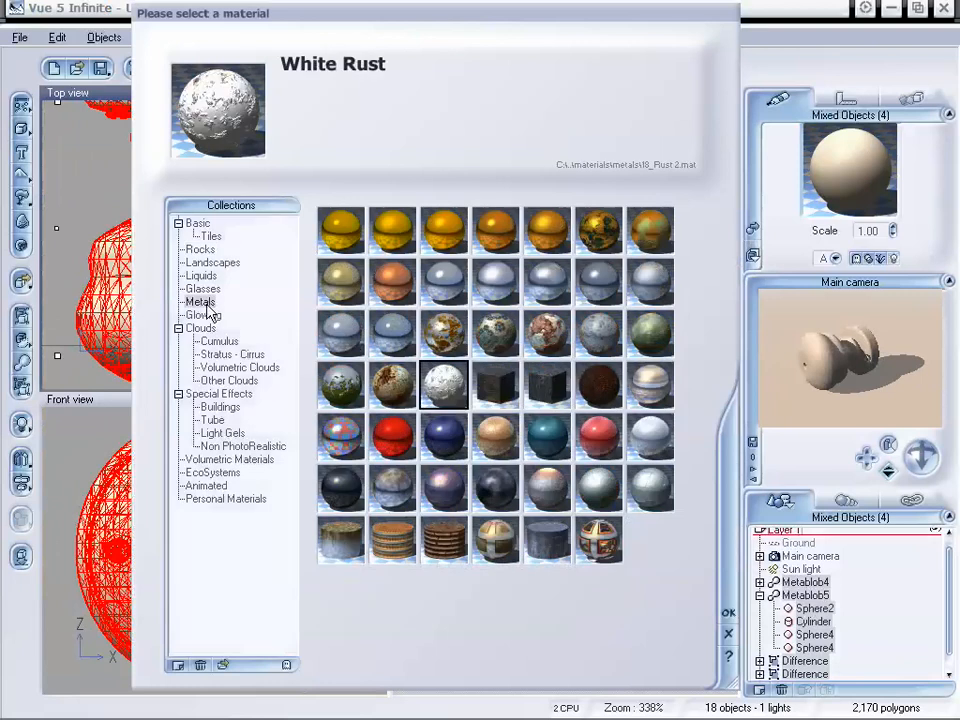
click(340, 229)
click(340, 281)
click(392, 231)
click(443, 229)
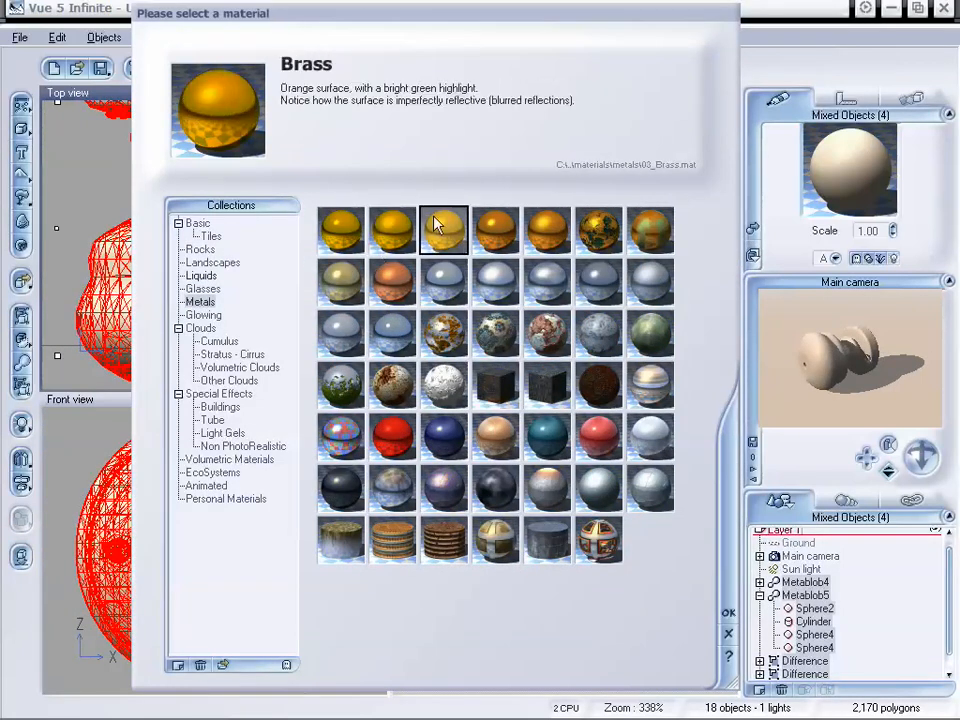
click(395, 228)
click(727, 612)
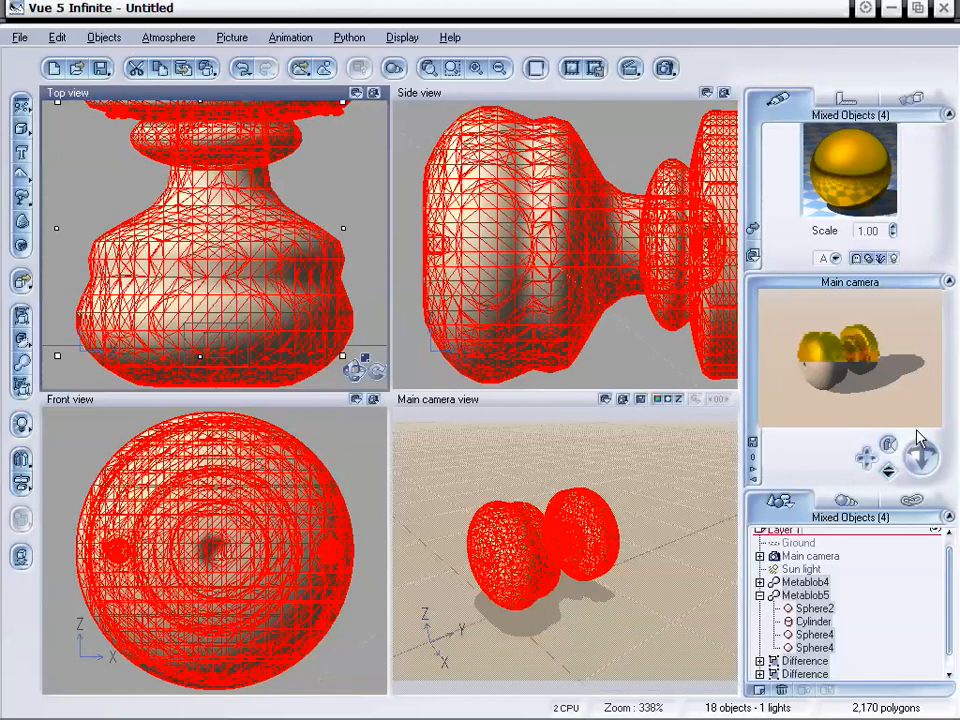
Render the scene to screen at Final quality and 640x480, and close the finished render.
click(674, 67)
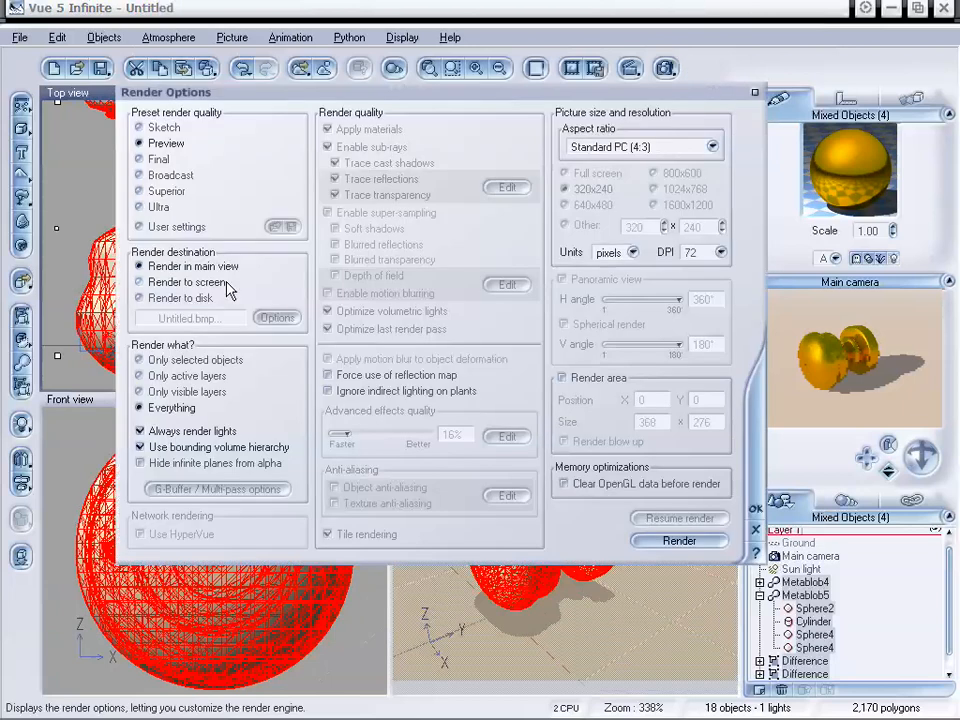
click(186, 282)
click(572, 205)
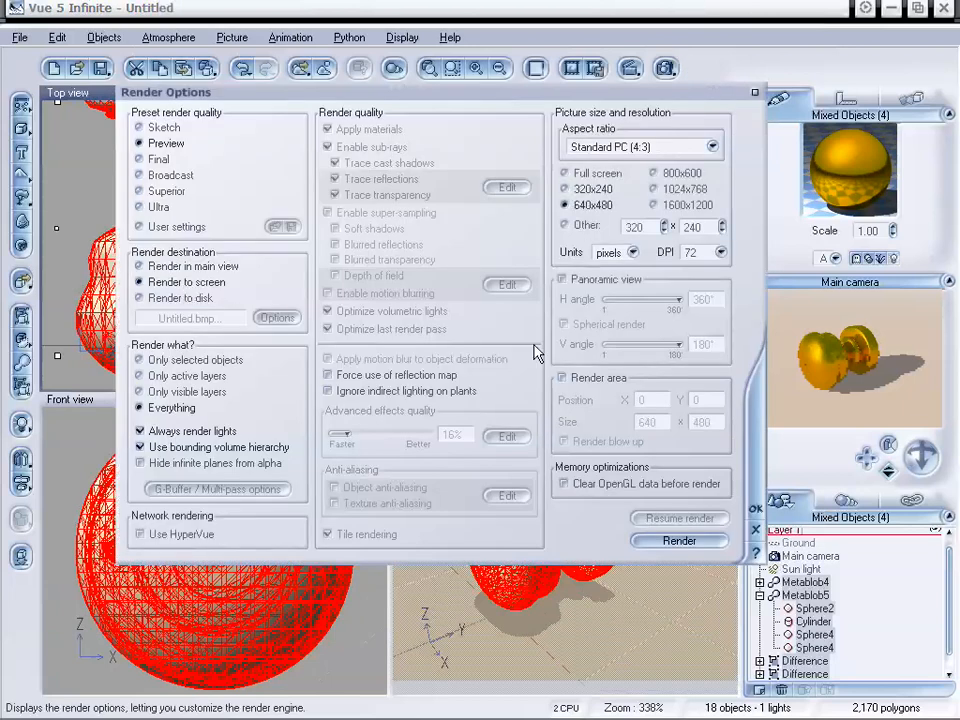
click(140, 159)
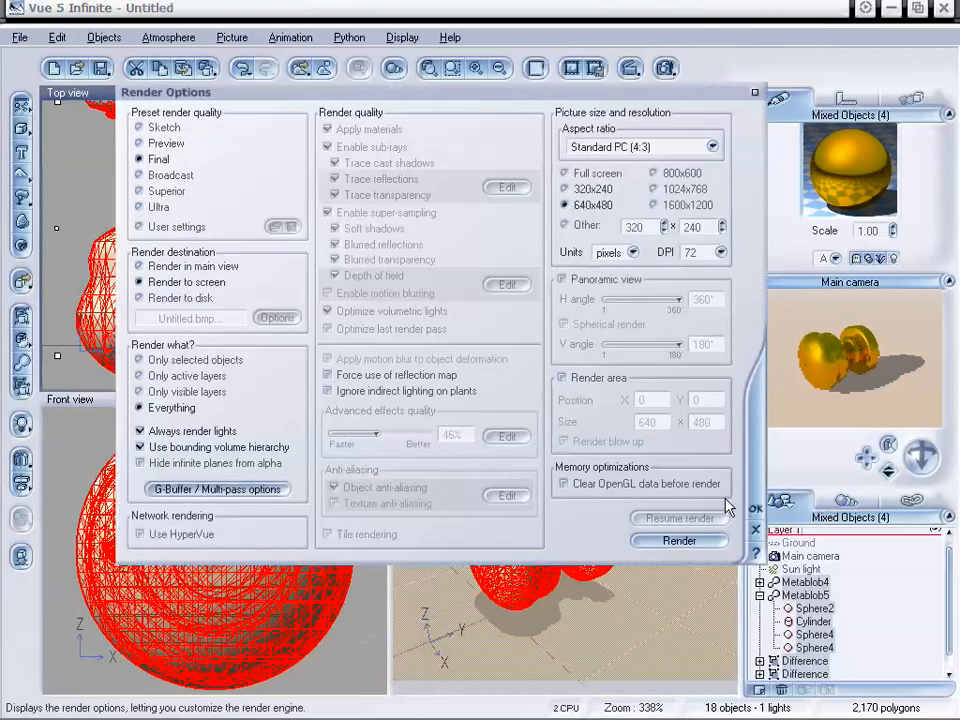
click(755, 510)
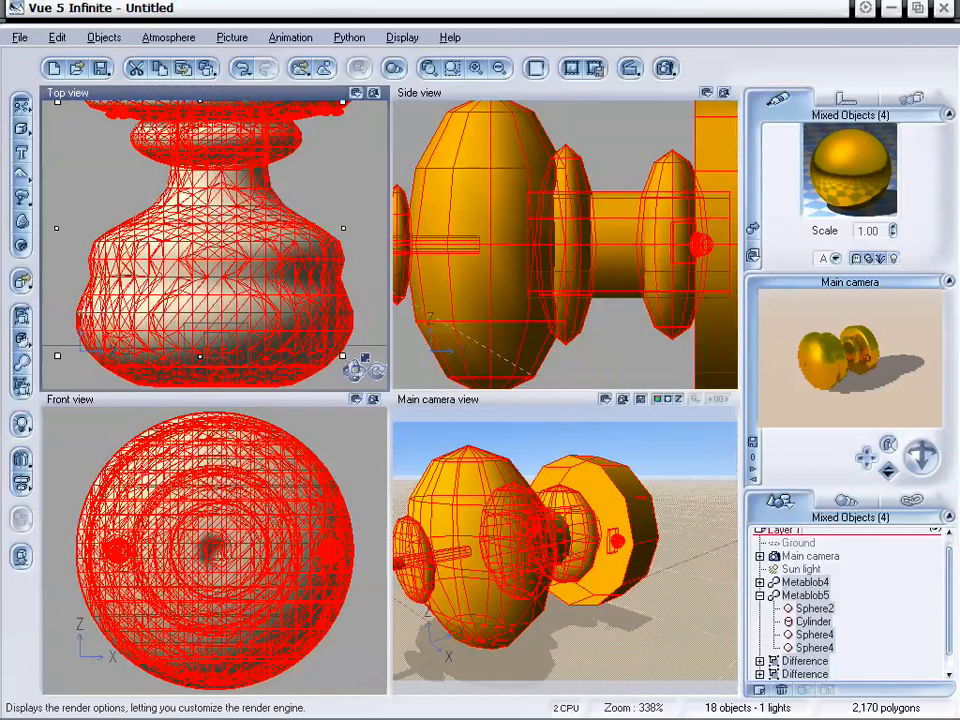
click(667, 72)
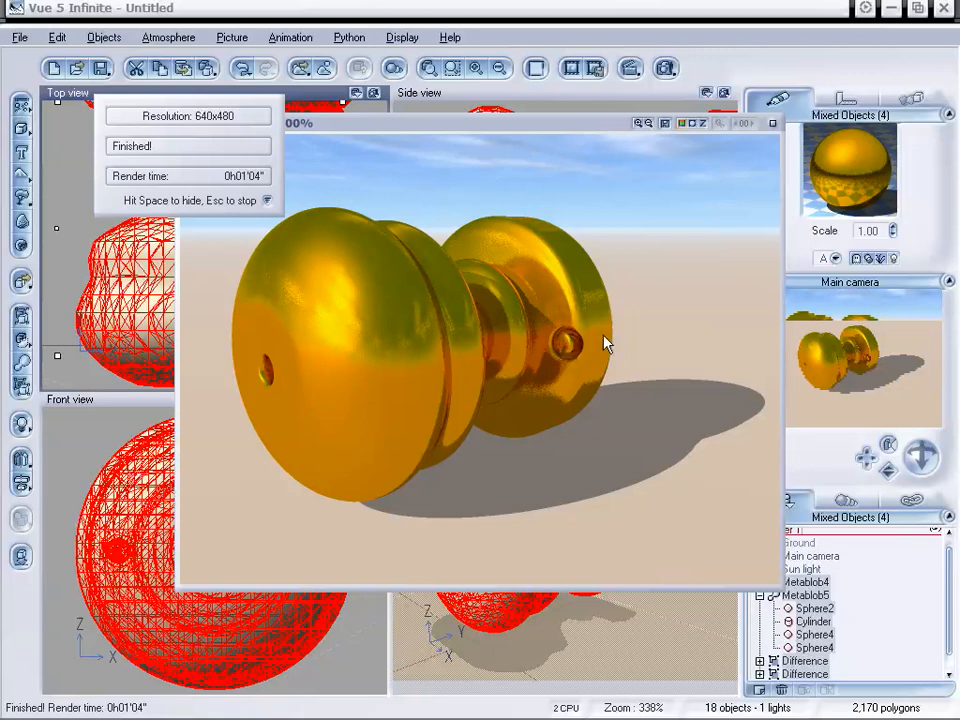
click(772, 128)
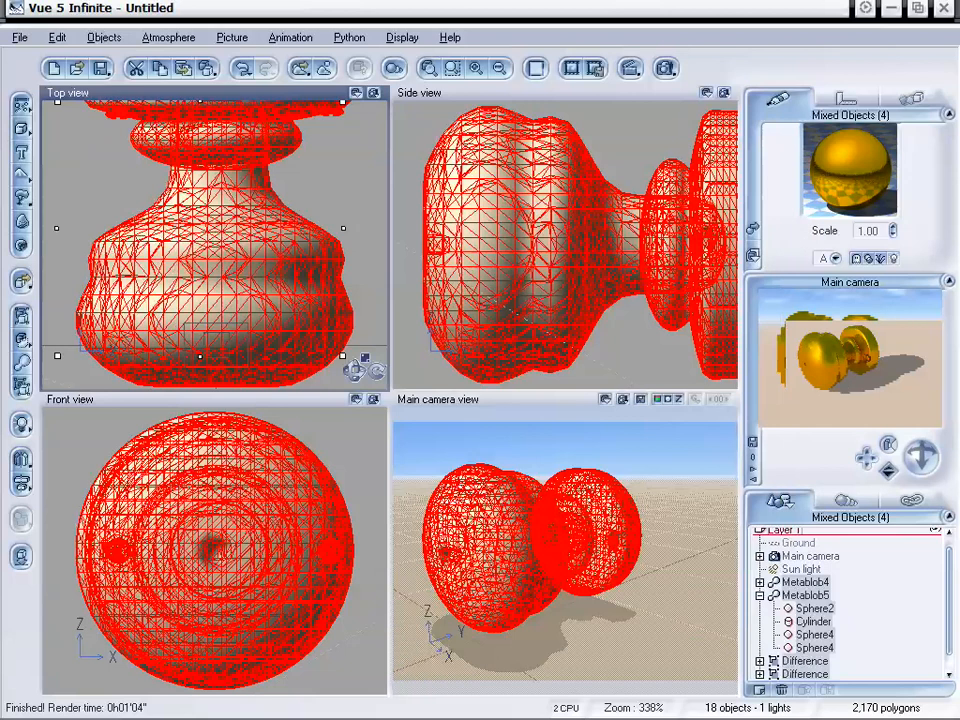